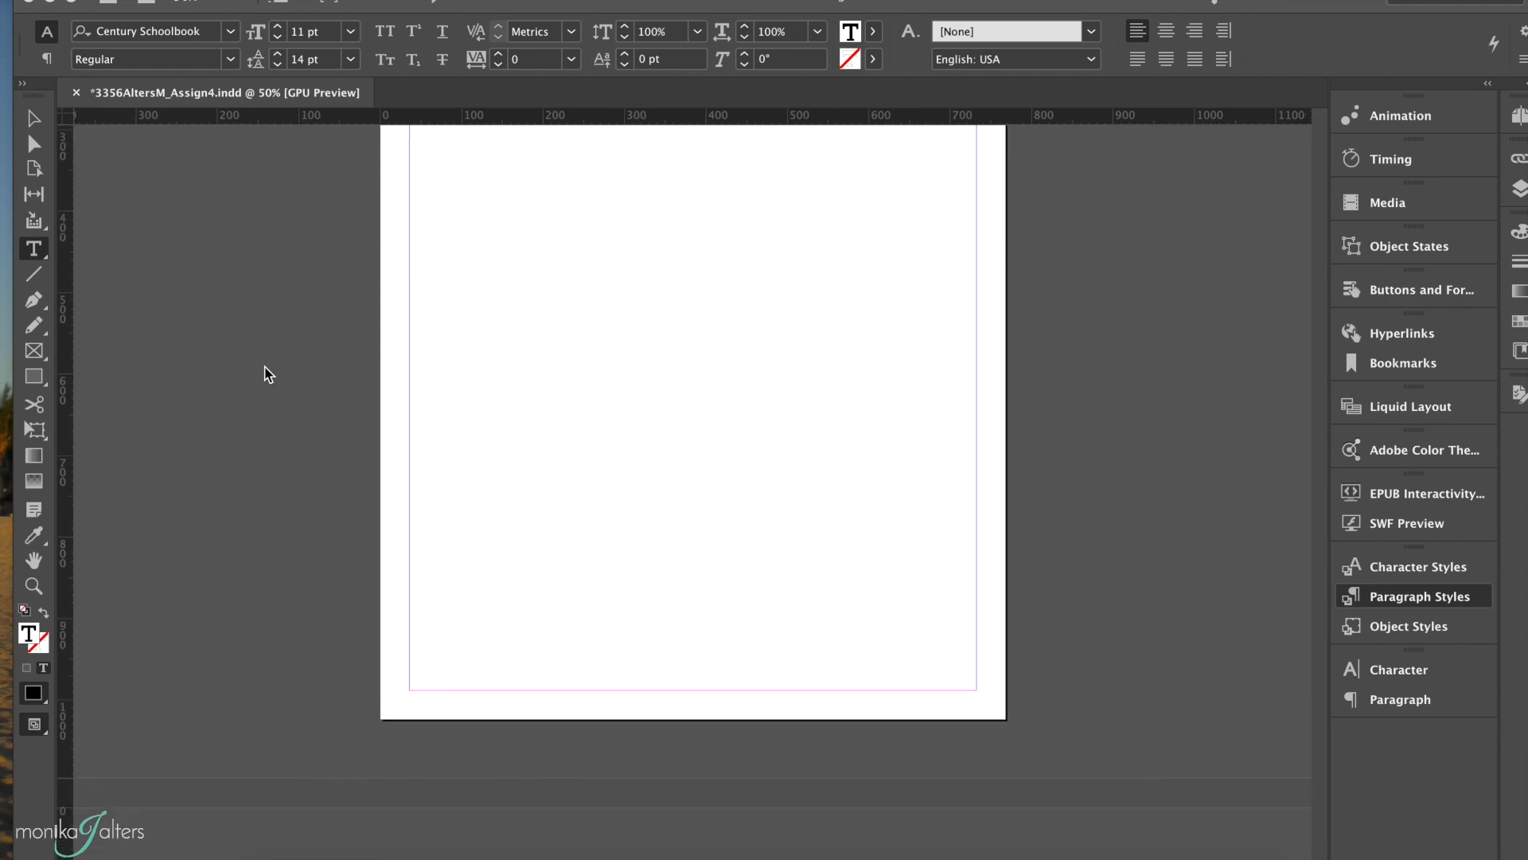
Step: Export the document in EPUB (Reflowable) format to the WizardofOz folder, appending "b" to the file name before the extension
{"action": "scroll", "coordinate": [266, 374], "scroll_direction": "up", "scroll_amount": 15}
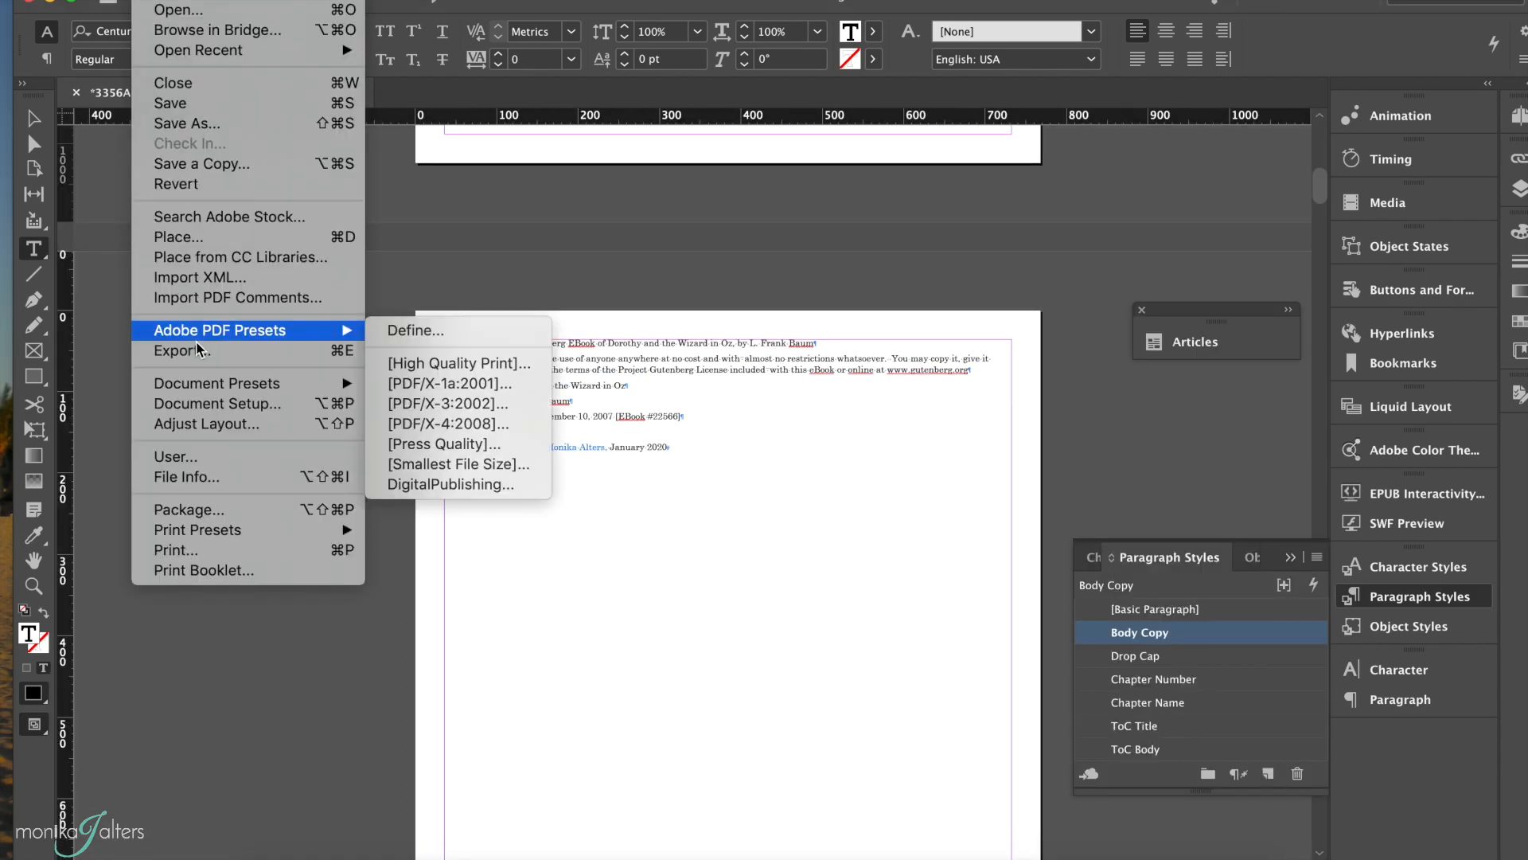
{"action": "left_click", "coordinate": [182, 350]}
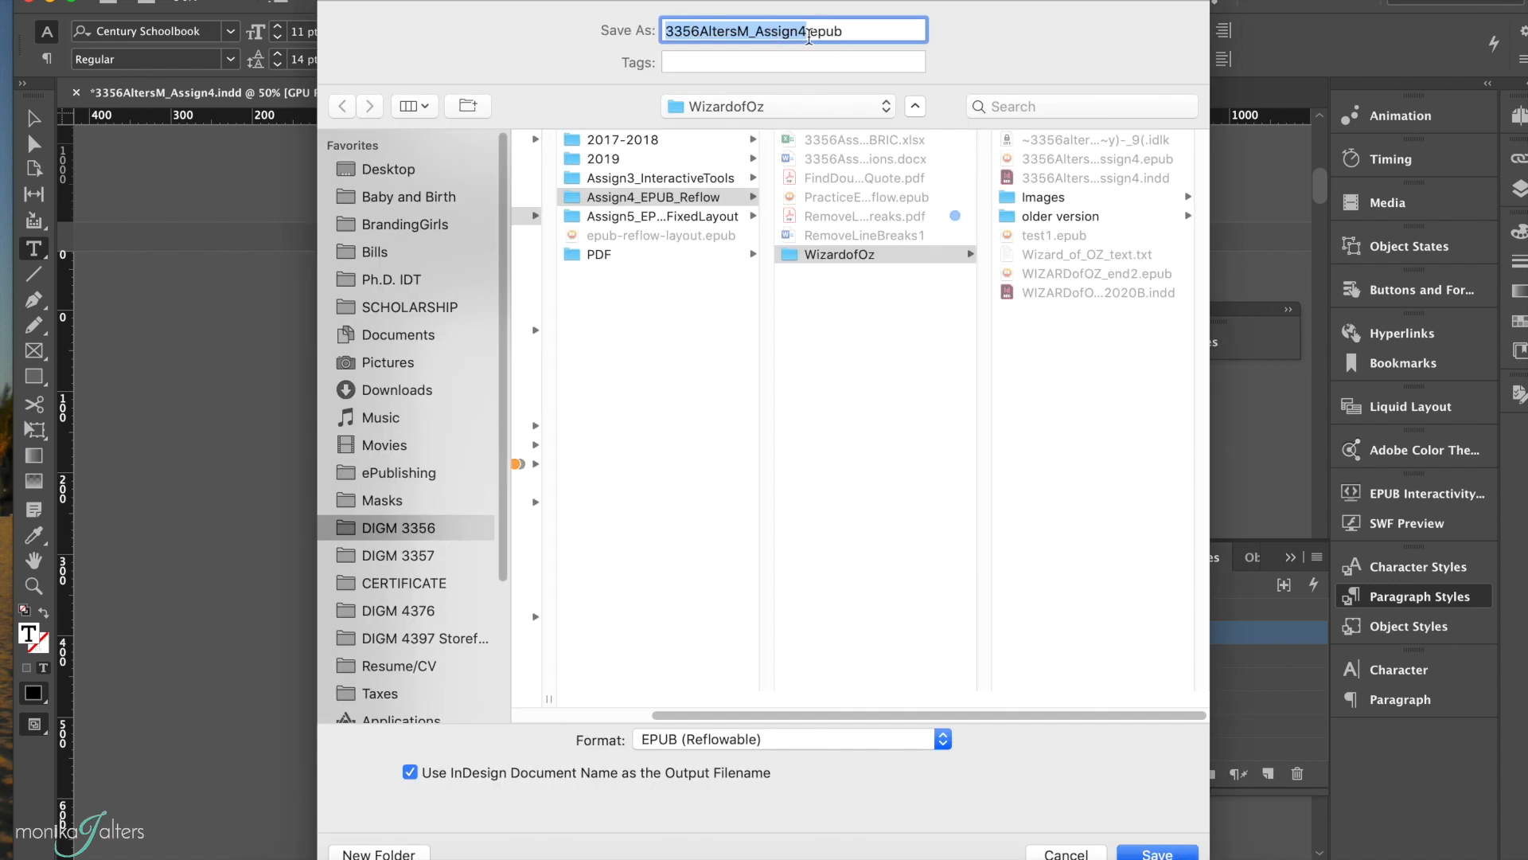
{"action": "left_click", "coordinate": [809, 31]}
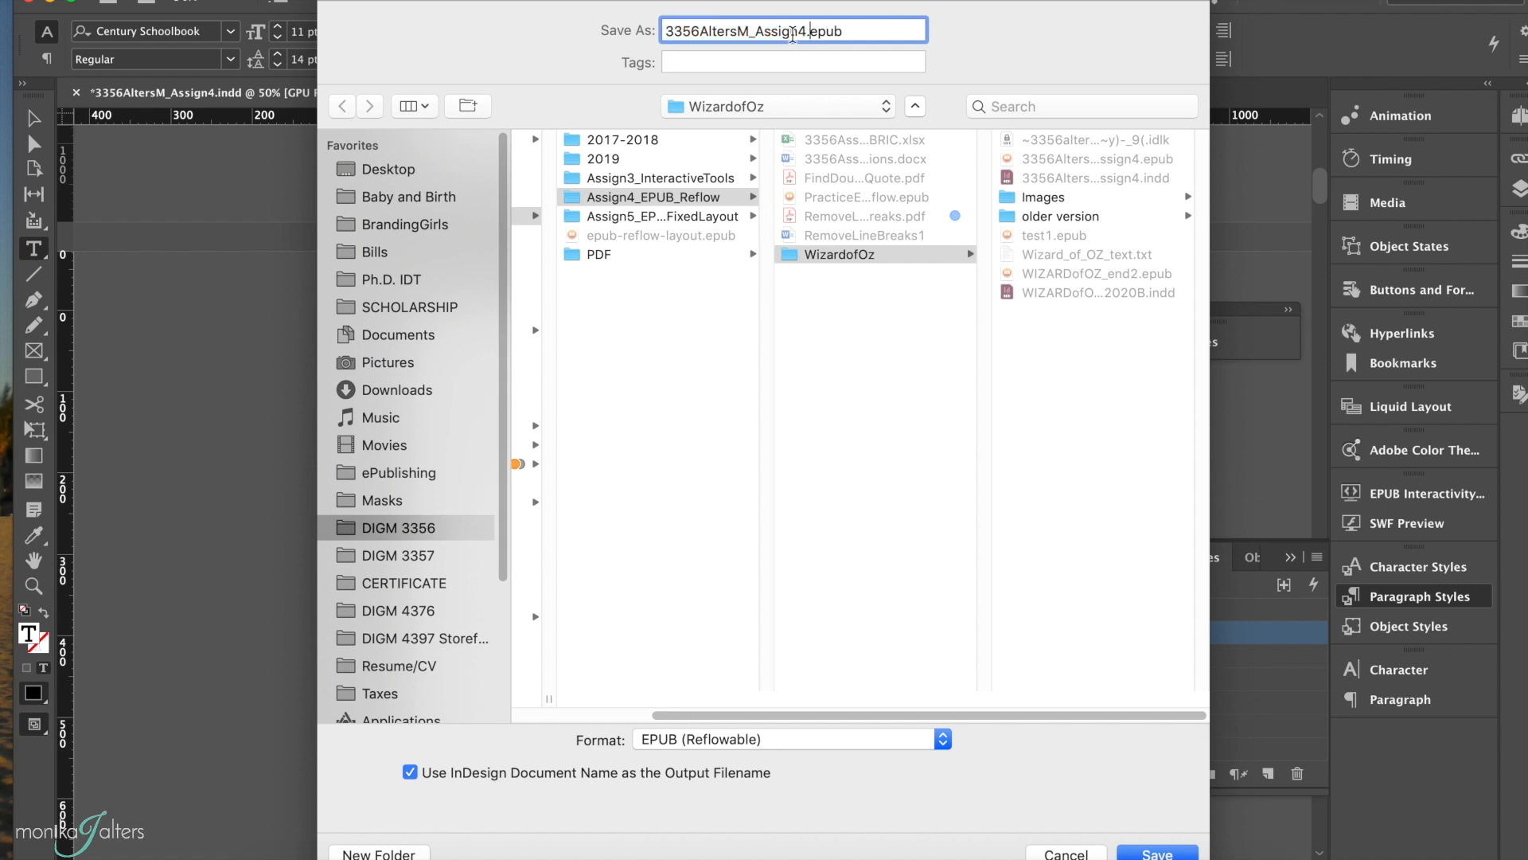
{"action": "left_click", "coordinate": [721, 743]}
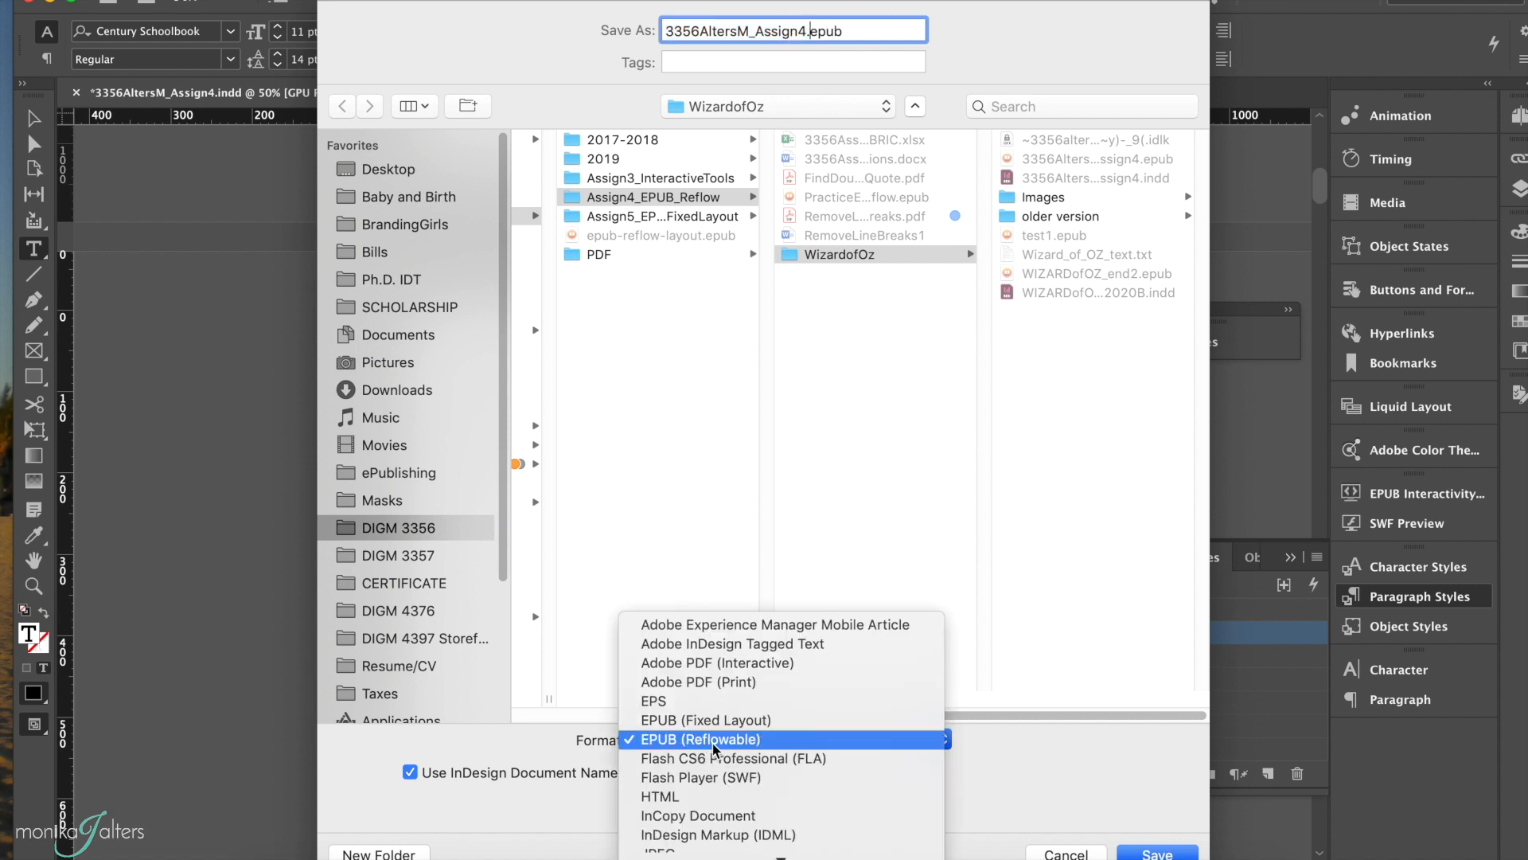
{"action": "left_click", "coordinate": [716, 740]}
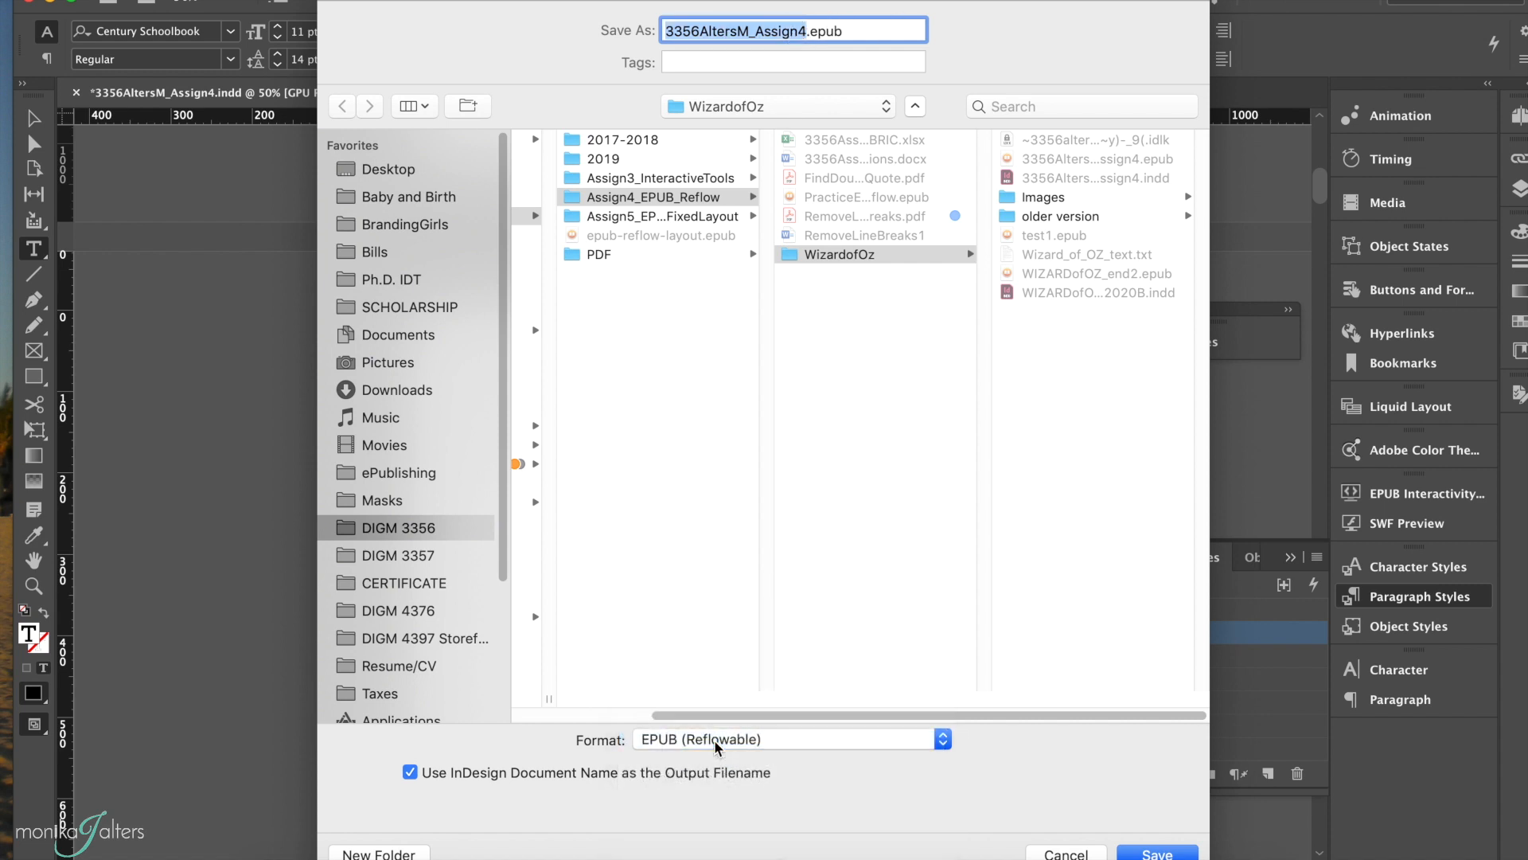
{"action": "left_click", "coordinate": [806, 30]}
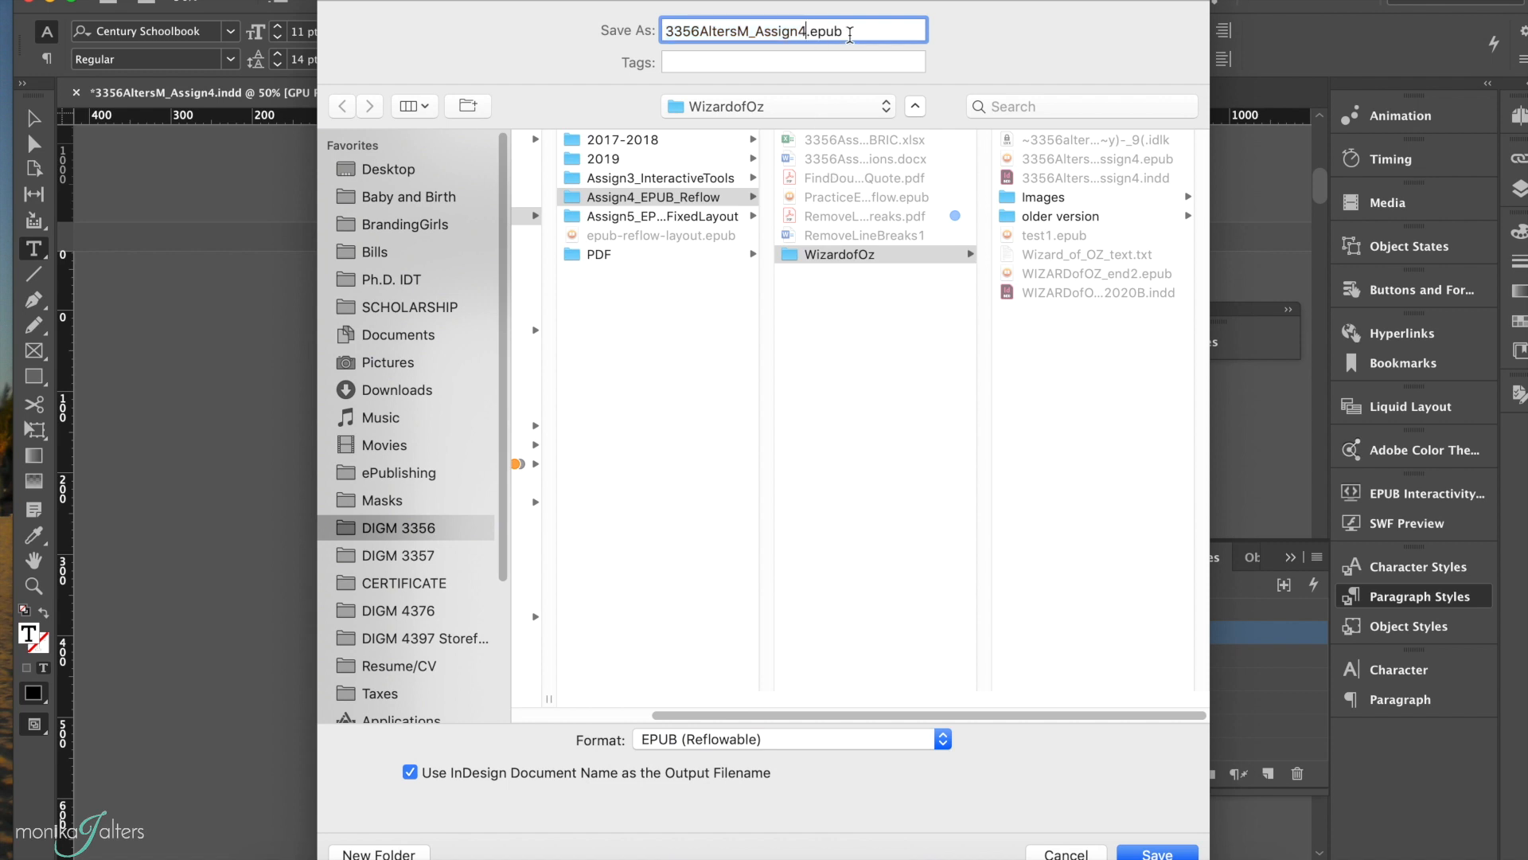
{"action": "type", "text": "b"}
{"action": "key", "text": "Return"}
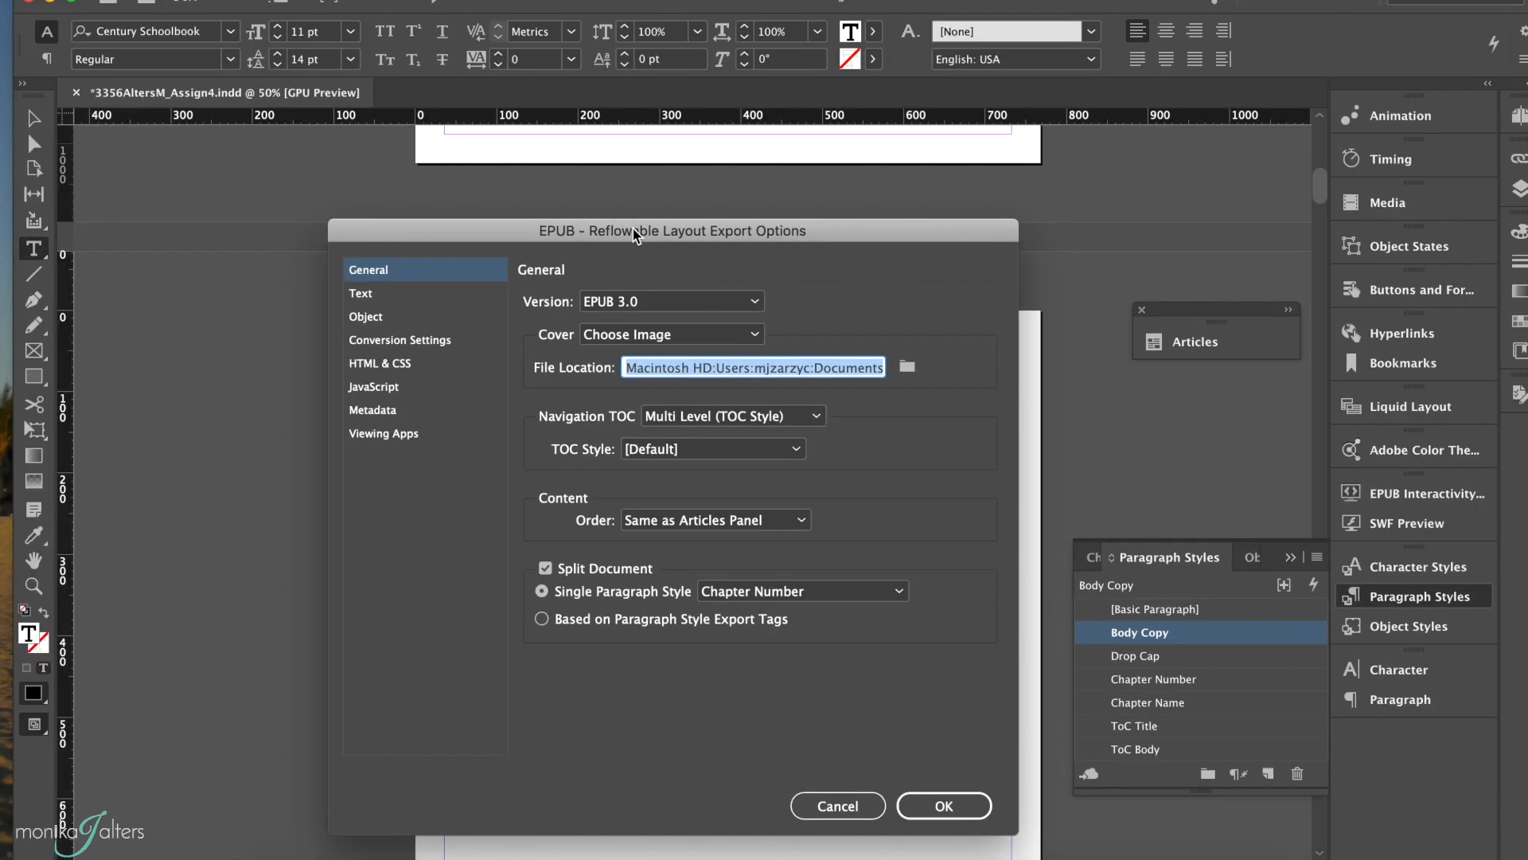
Step: Set the export version to EPUB 3.0 and choose Oz_Cover.jpg from the Images folder as the cover image
{"action": "left_click", "coordinate": [676, 303]}
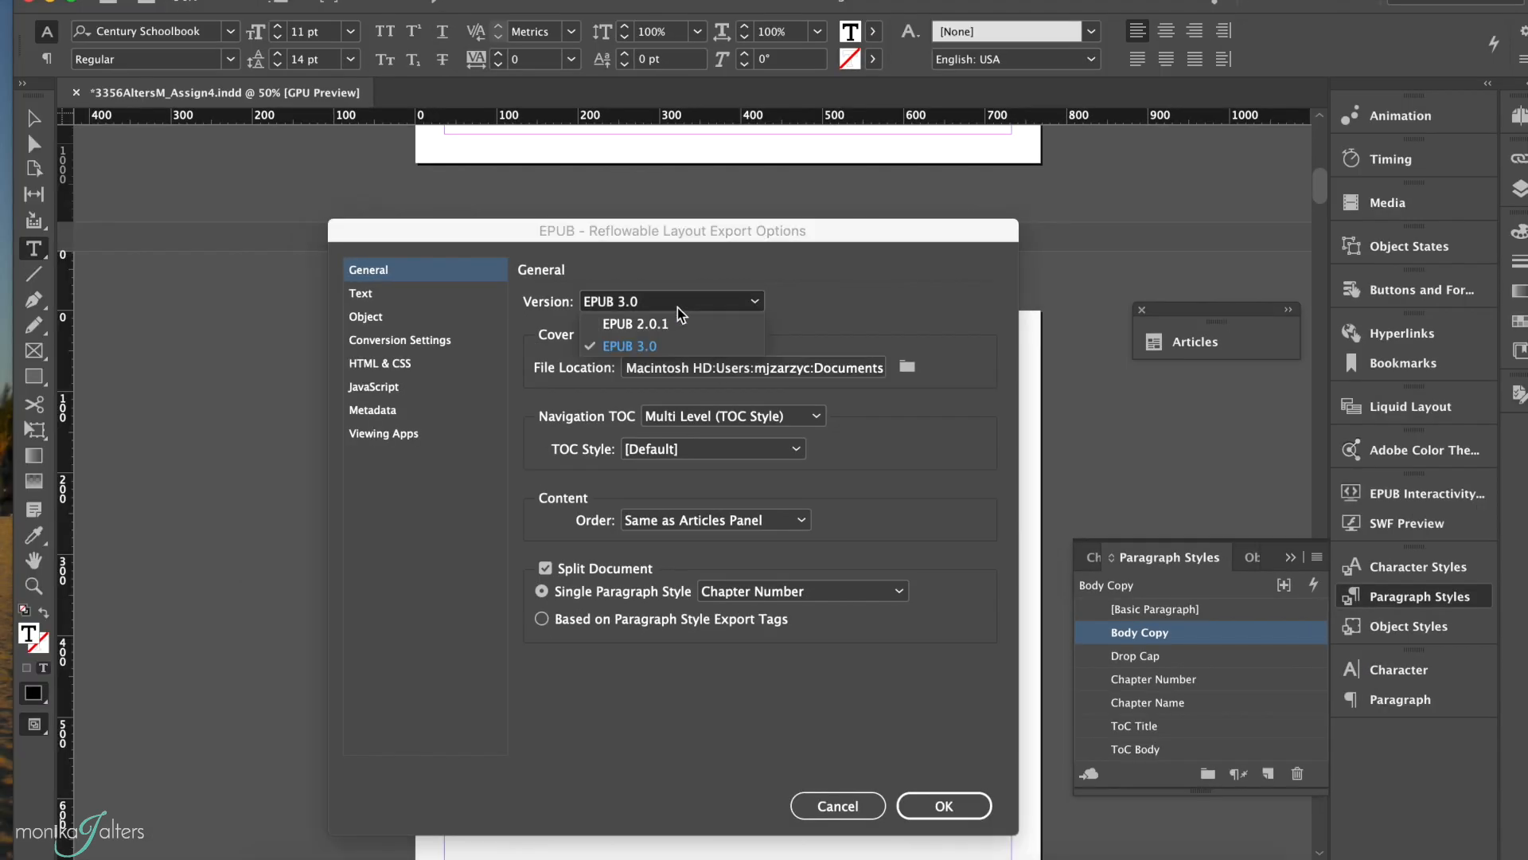
{"action": "left_click", "coordinate": [653, 347]}
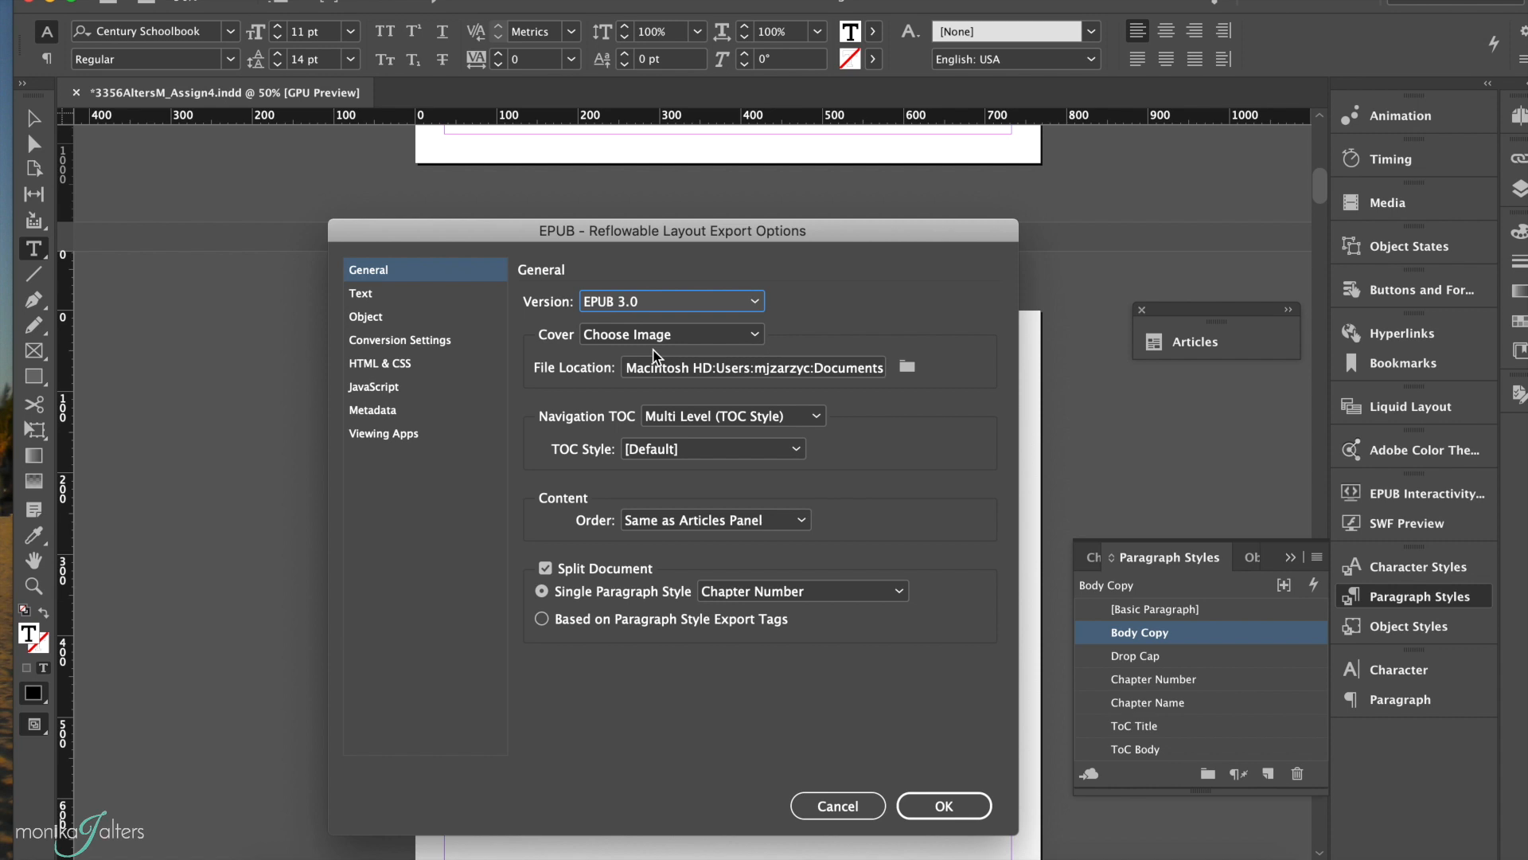
{"action": "left_click", "coordinate": [666, 334]}
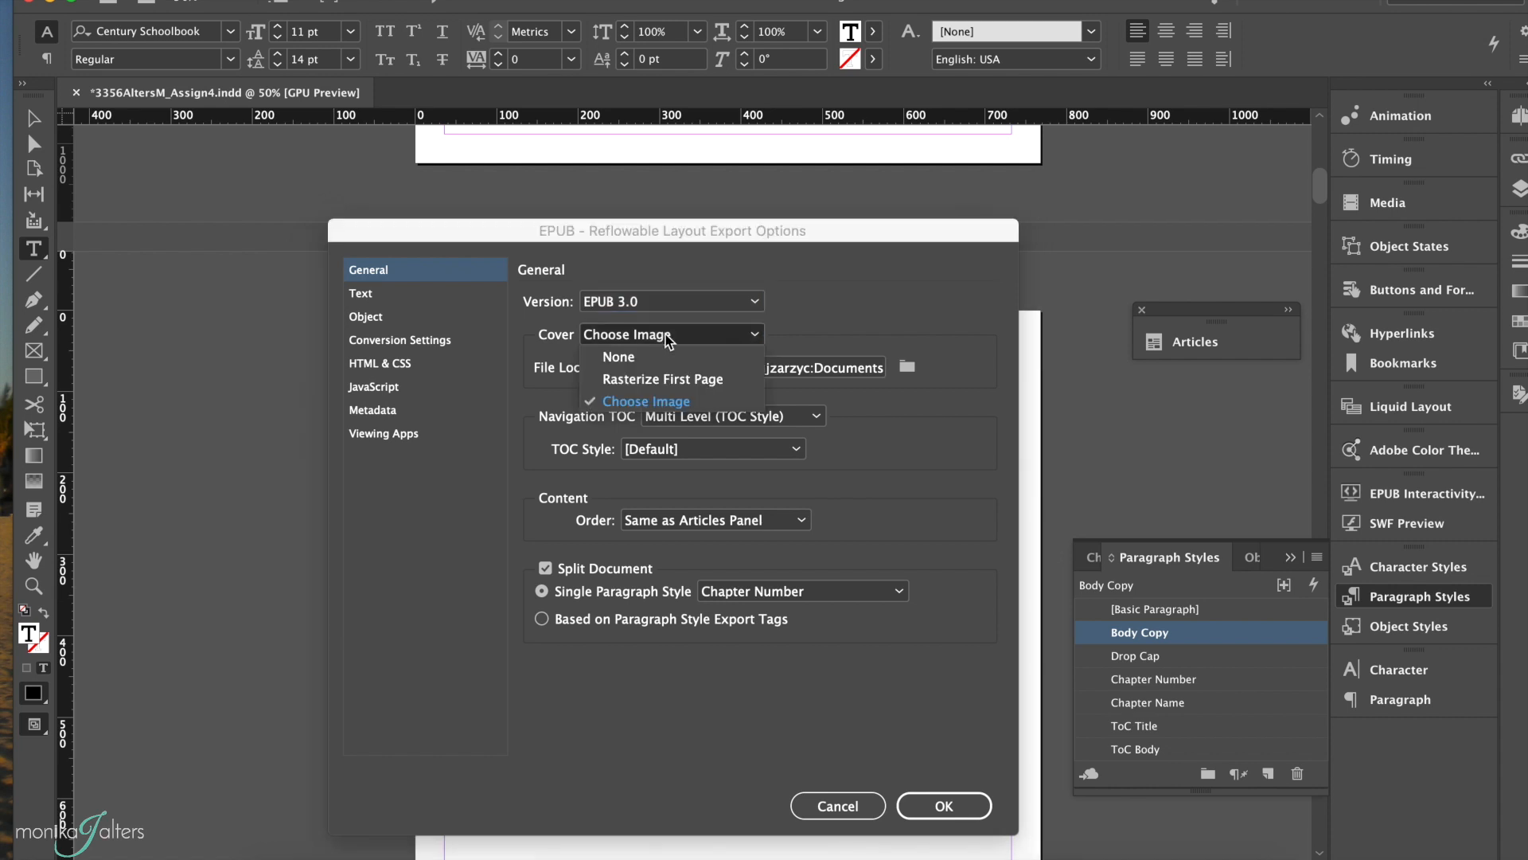
{"action": "left_click", "coordinate": [637, 398]}
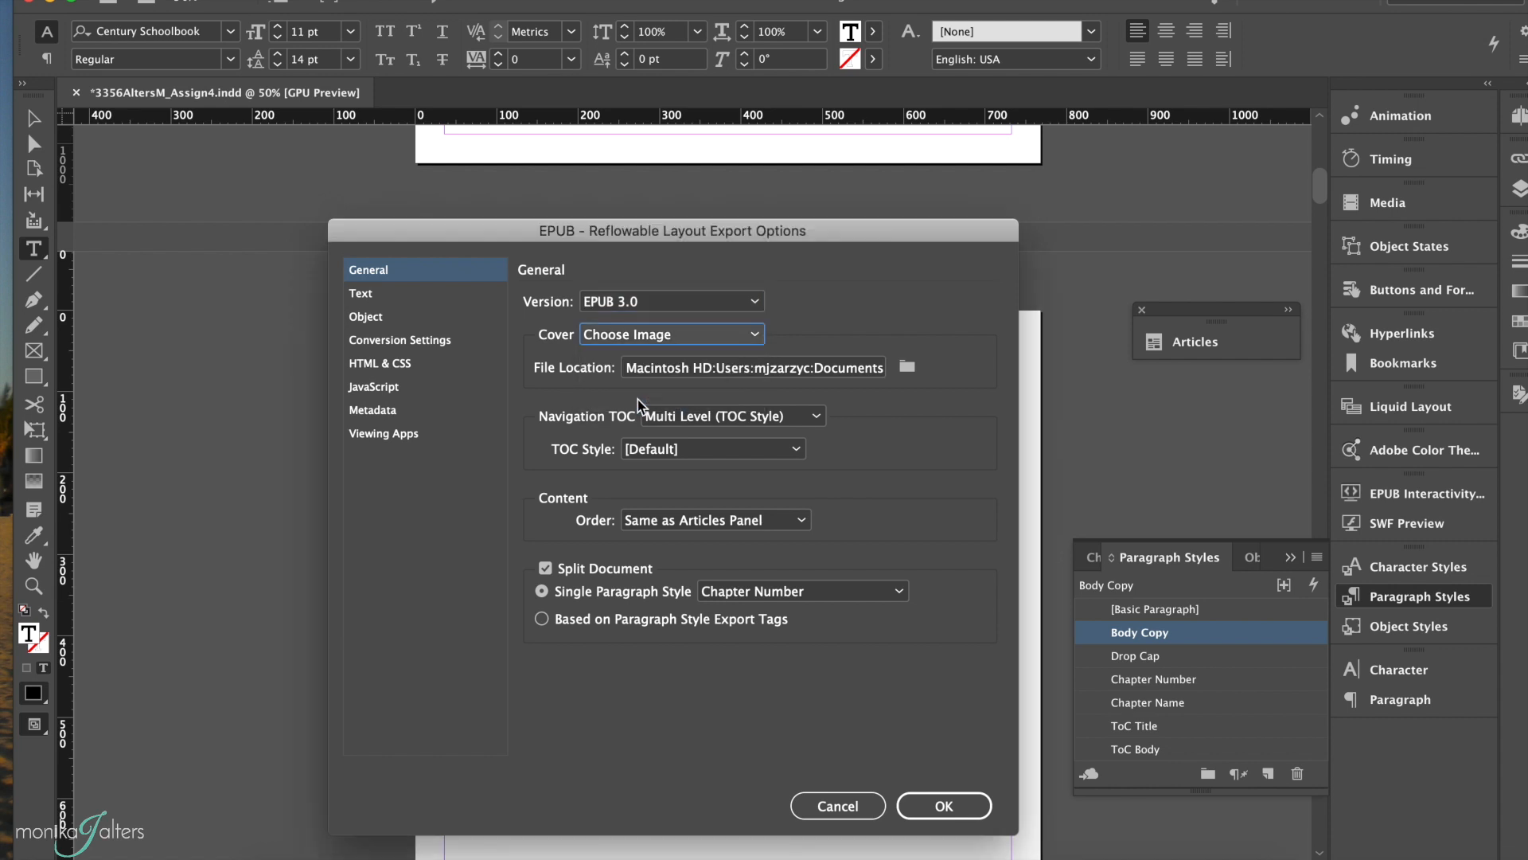
{"action": "left_click", "coordinate": [906, 368]}
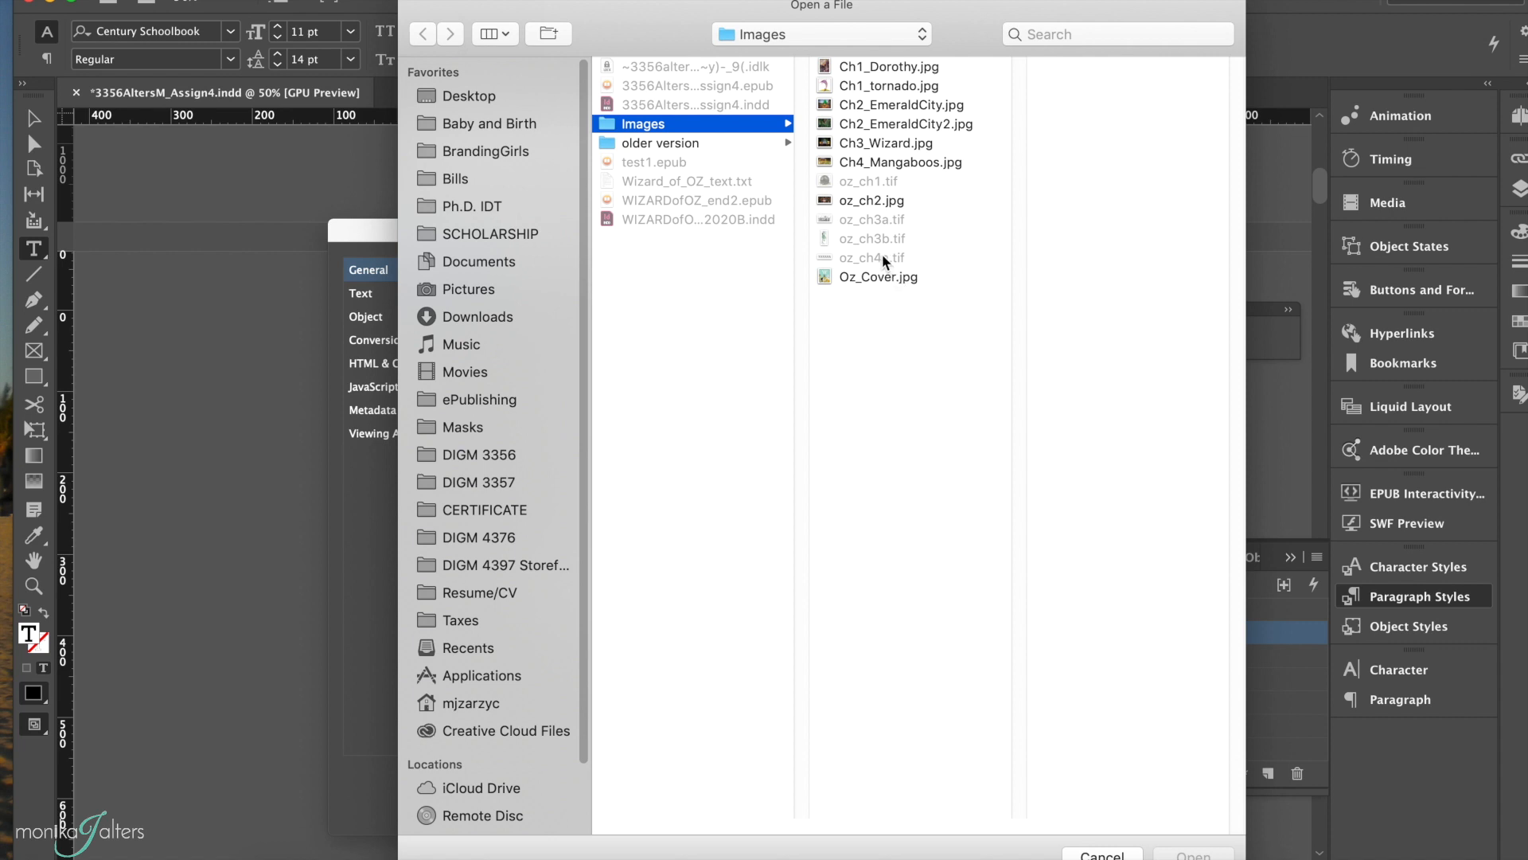
{"action": "left_click", "coordinate": [875, 276]}
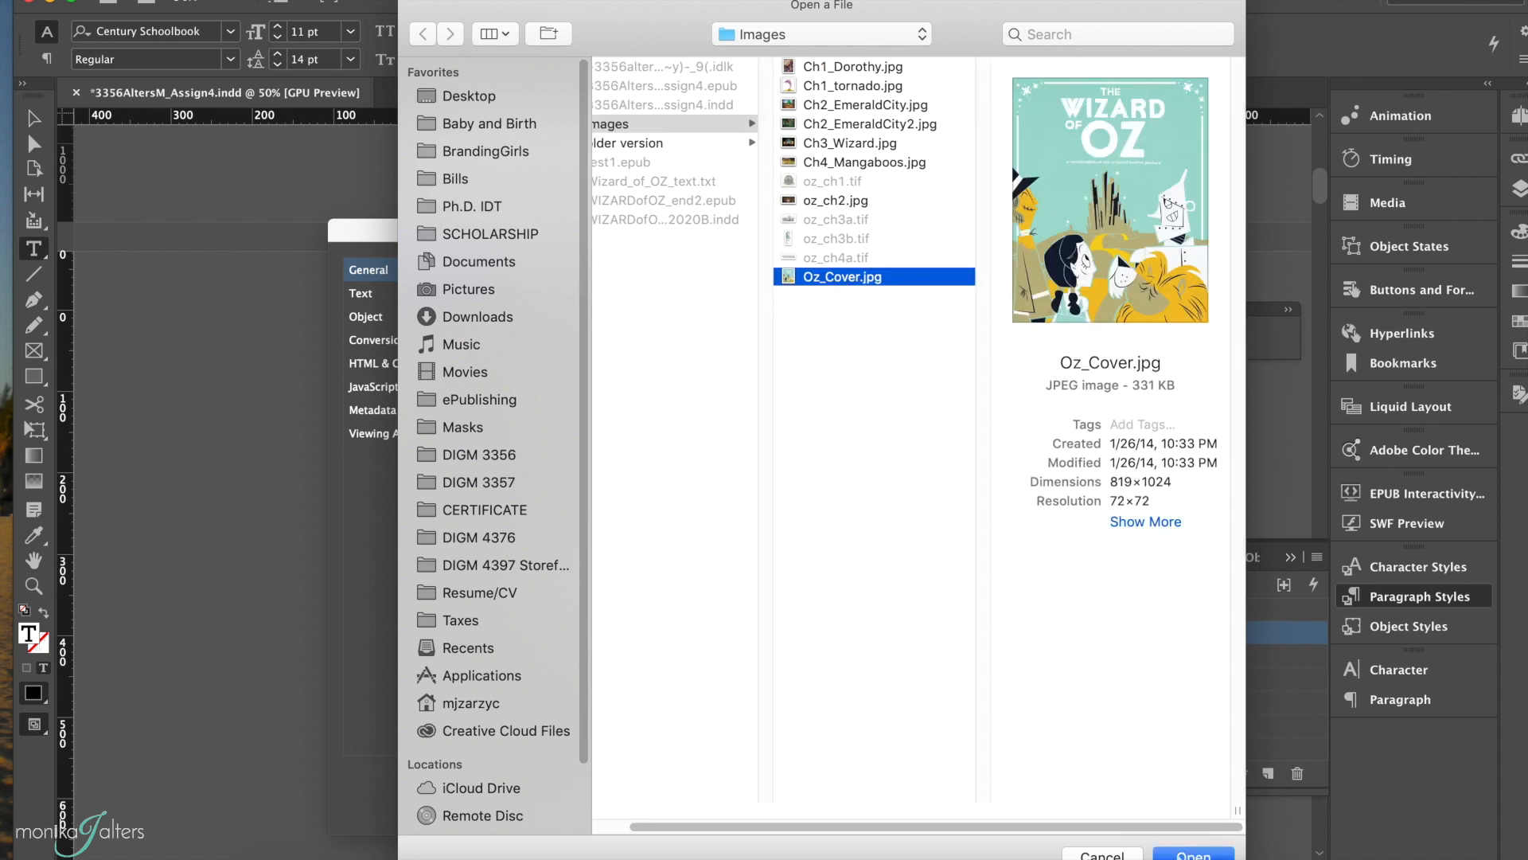
{"action": "left_click", "coordinate": [1193, 854]}
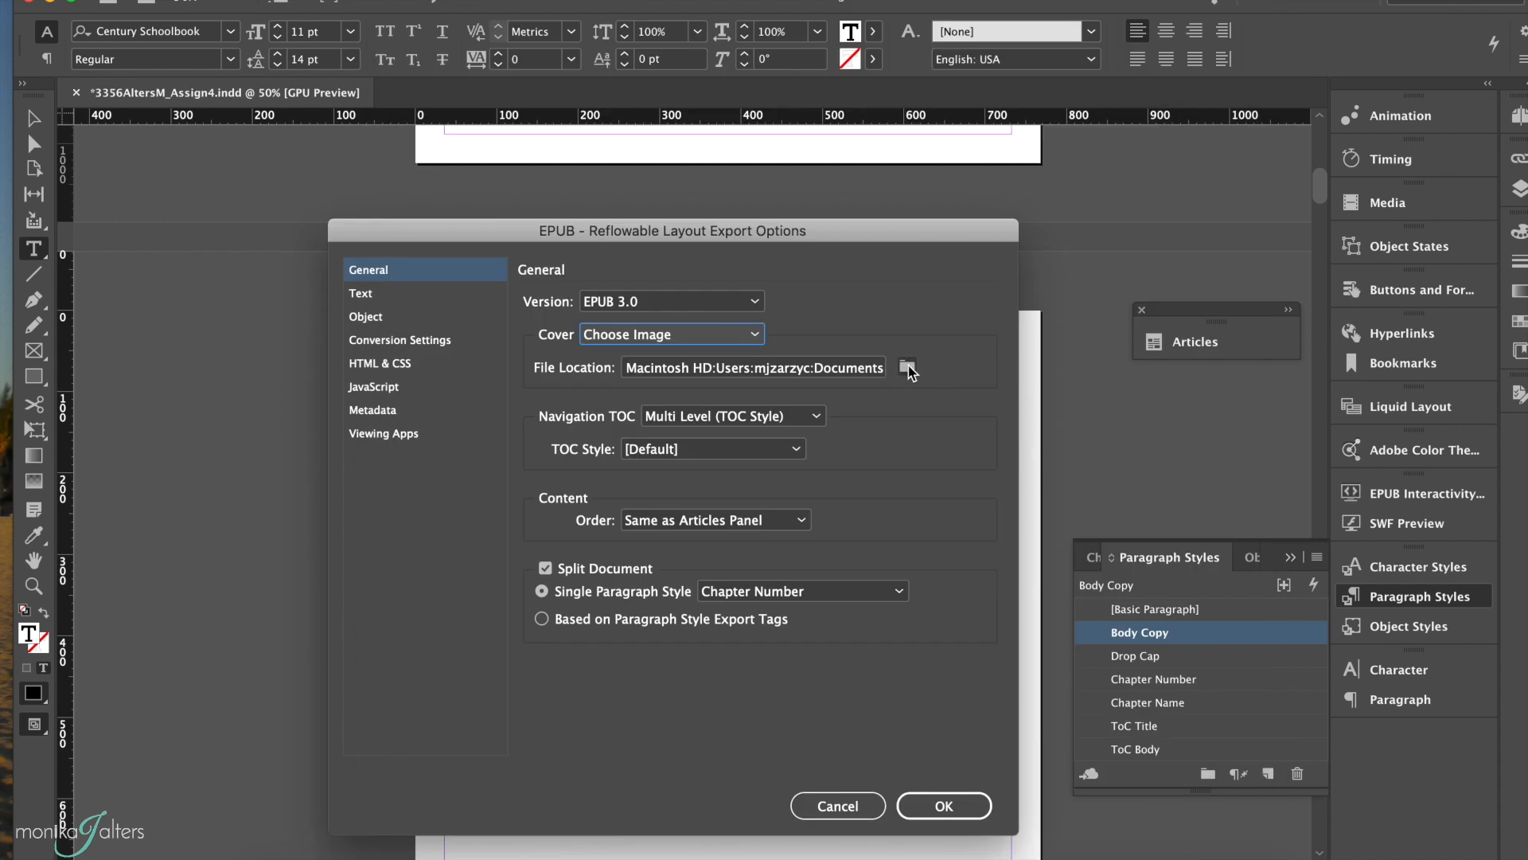
Step: Set the navigation TOC to Multi Level (TOC Style) and the content order to Same as Articles Panel
{"action": "left_click", "coordinate": [748, 415]}
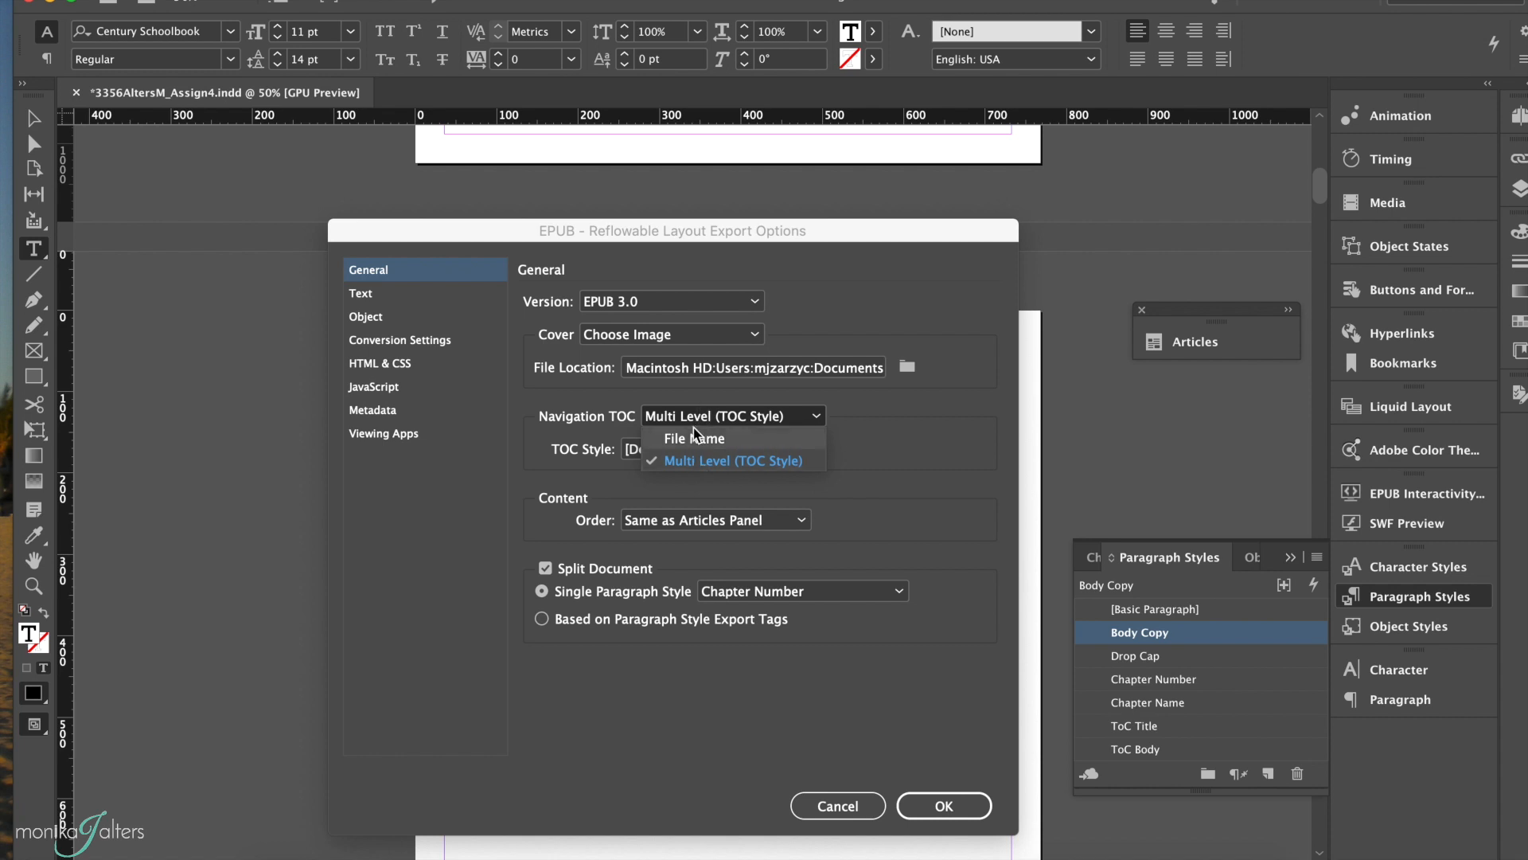
{"action": "left_click", "coordinate": [691, 462]}
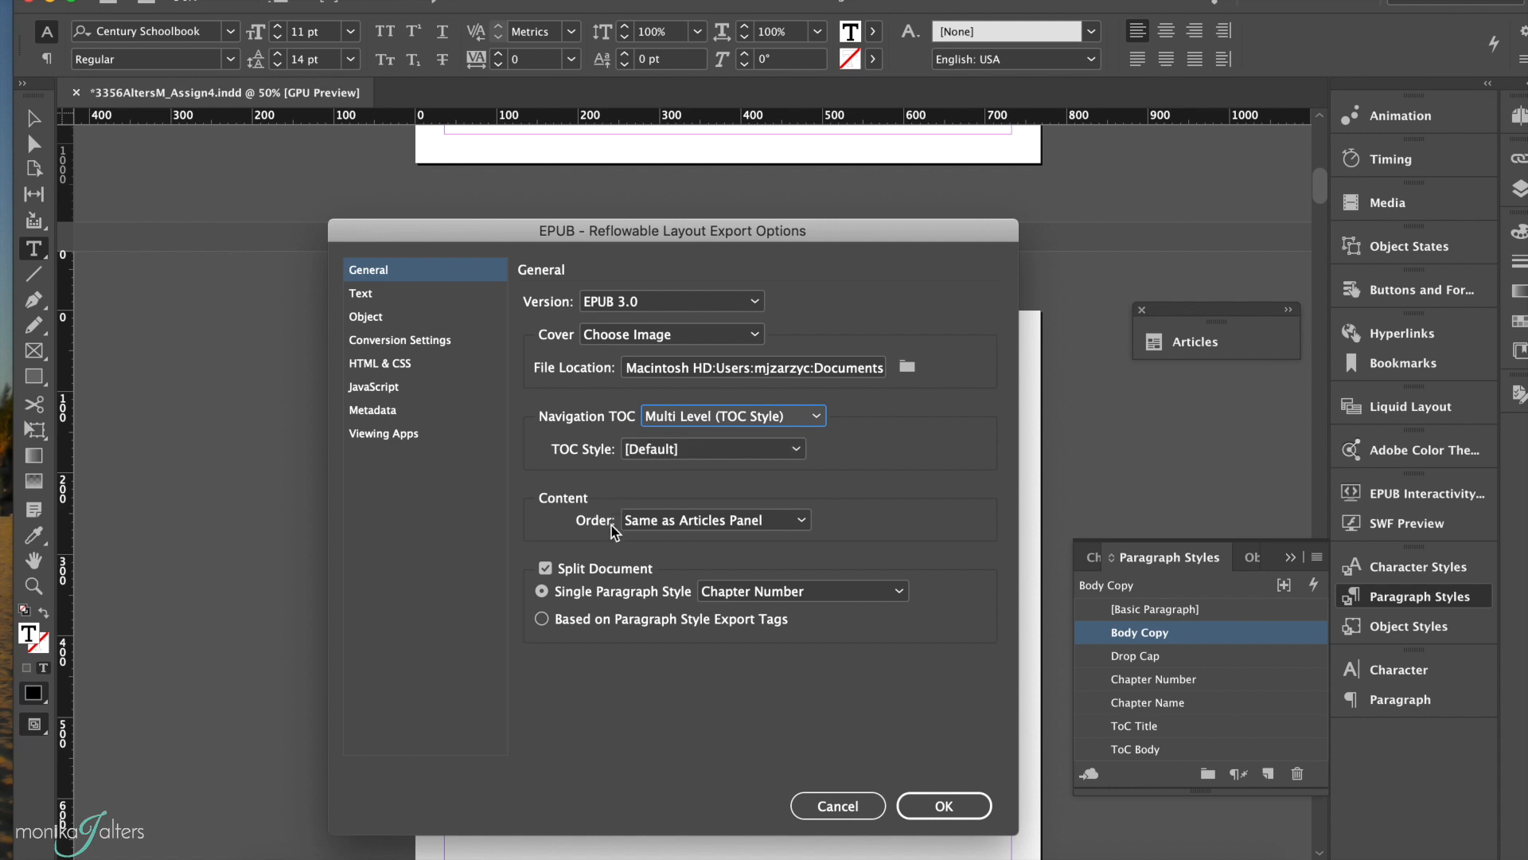
{"action": "left_click", "coordinate": [643, 521]}
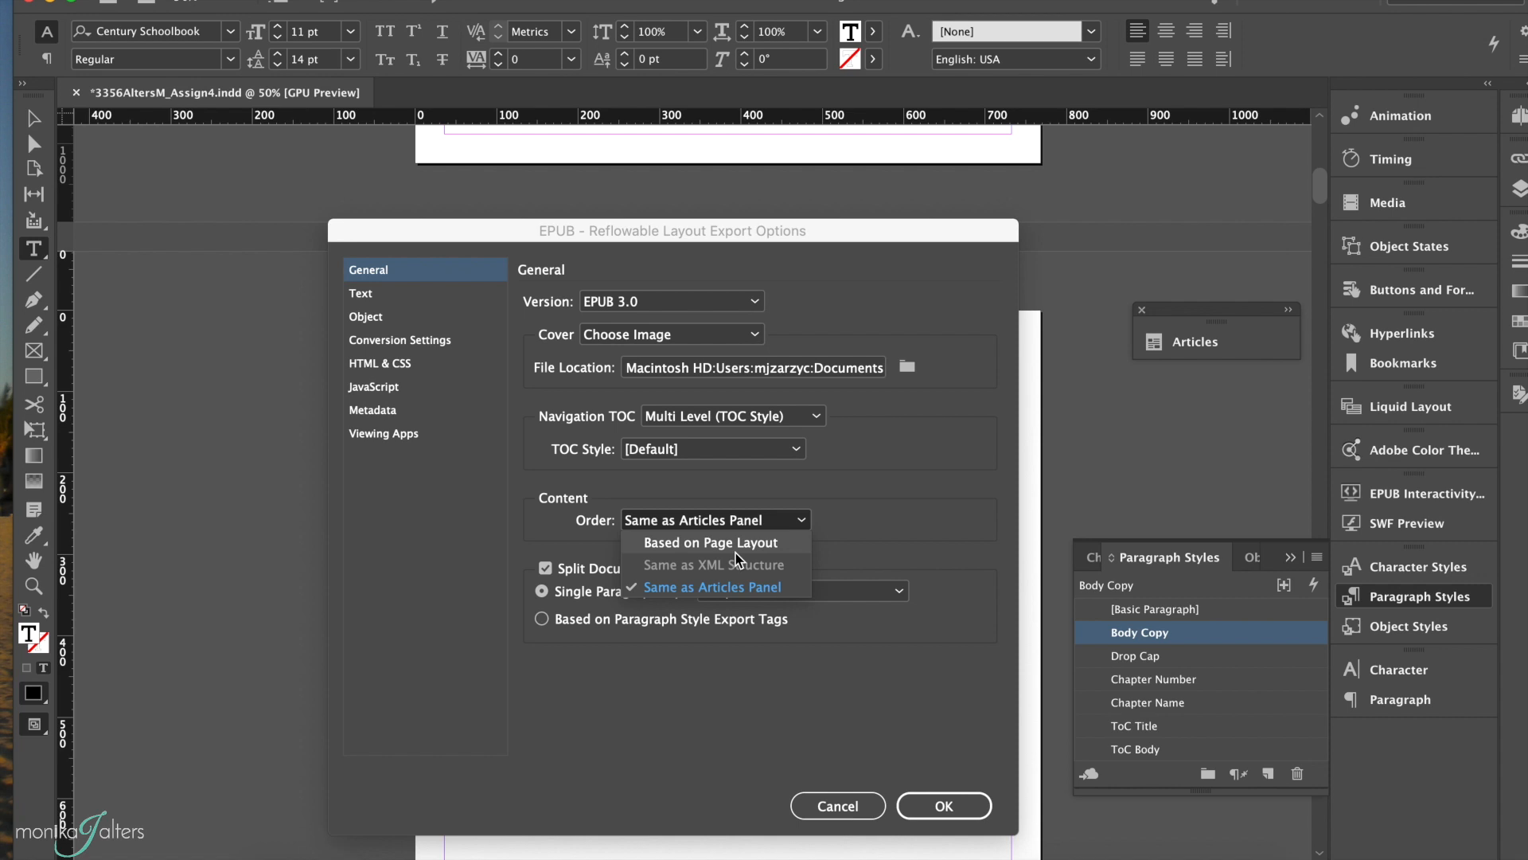
{"action": "left_click", "coordinate": [715, 589]}
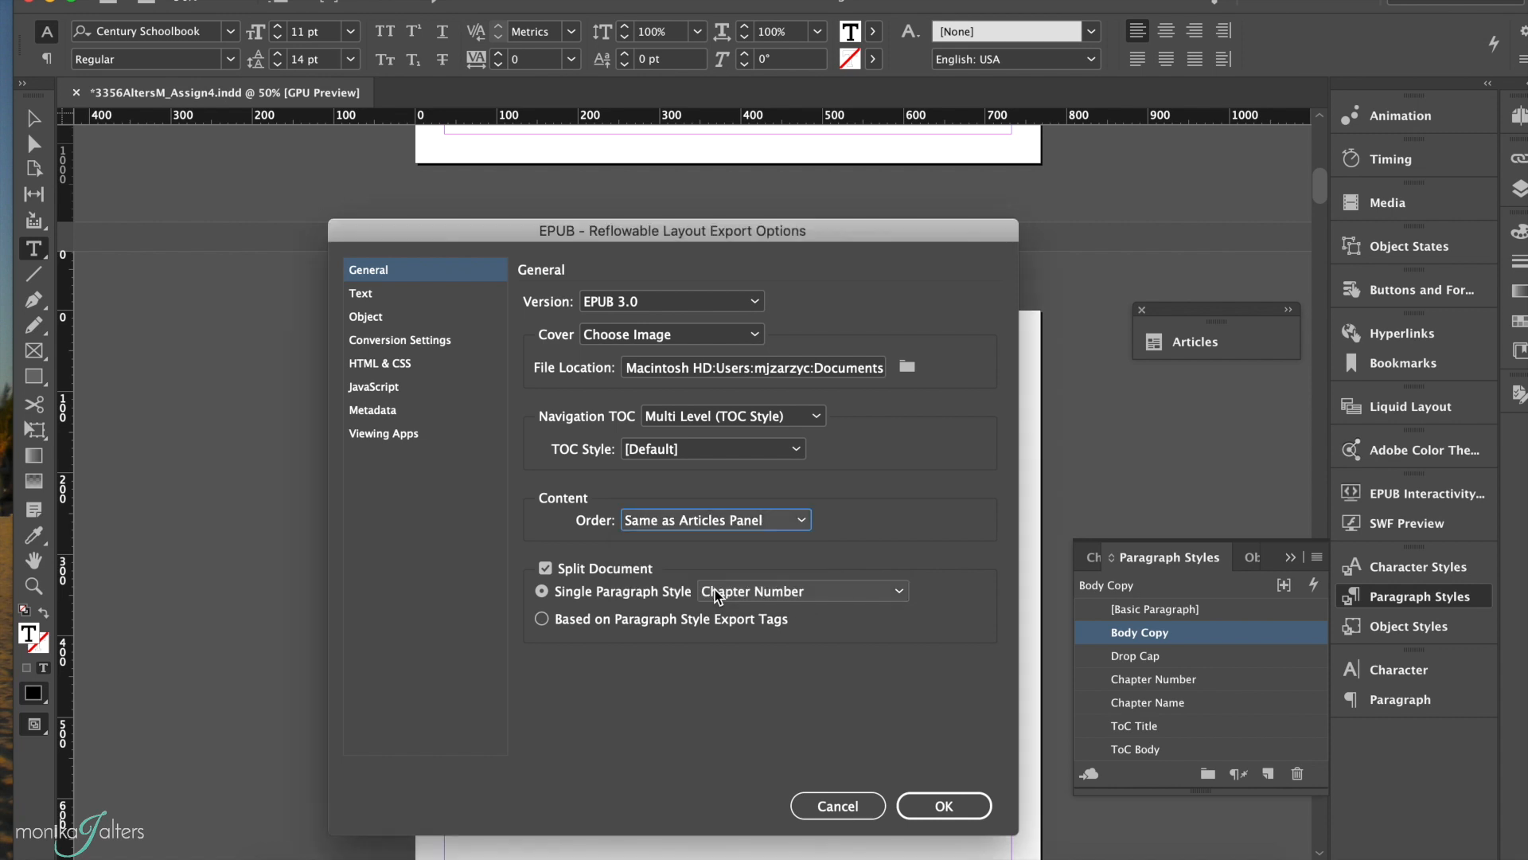
Step: Enable splitting the document by the single paragraph style Chapter Number
{"action": "left_click", "coordinate": [547, 569]}
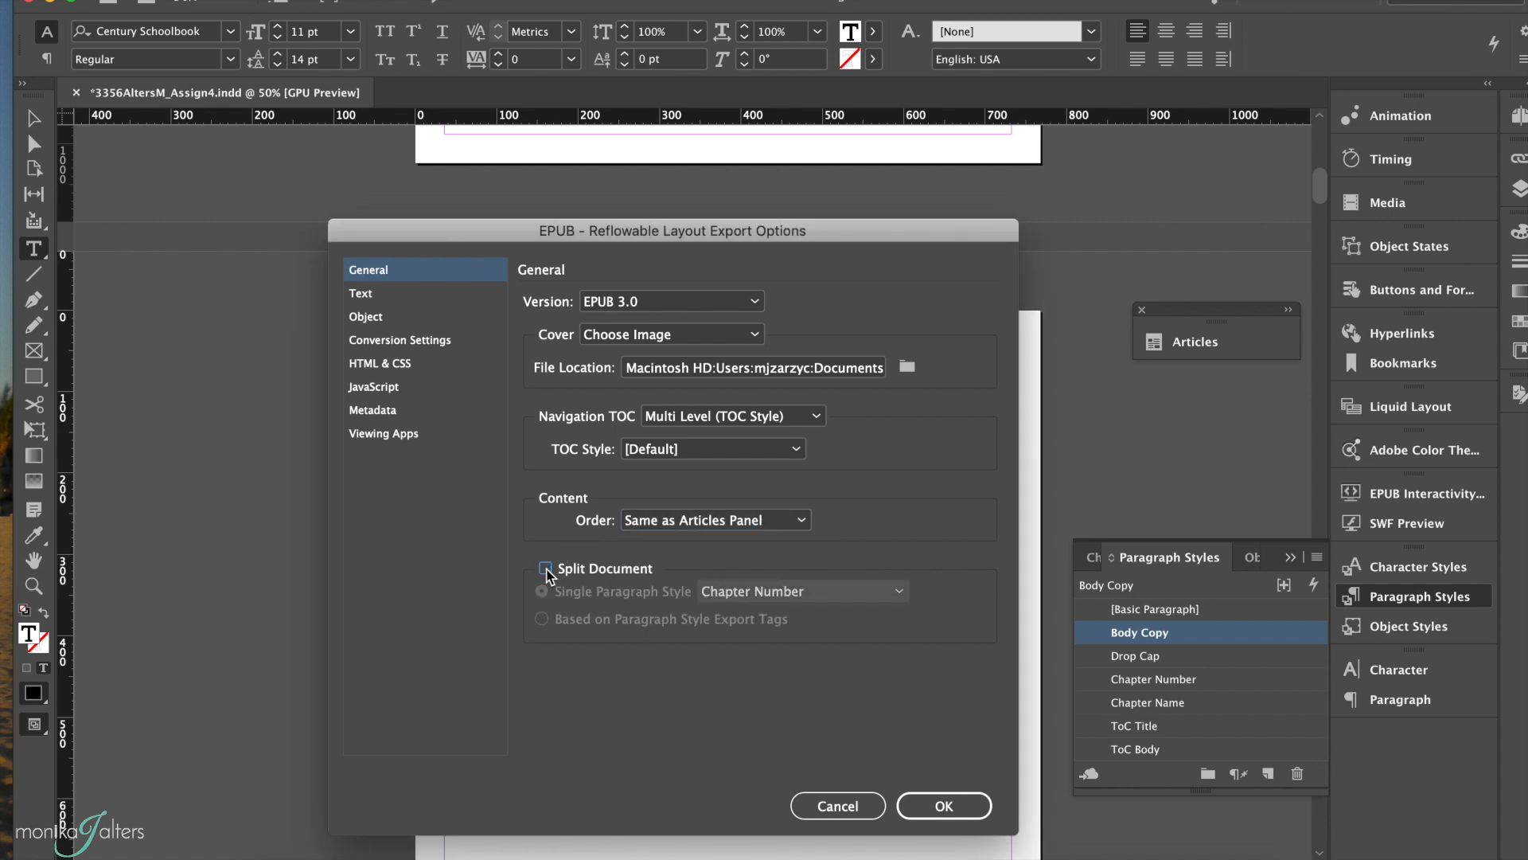
{"action": "left_click", "coordinate": [546, 569]}
{"action": "left_click", "coordinate": [842, 593]}
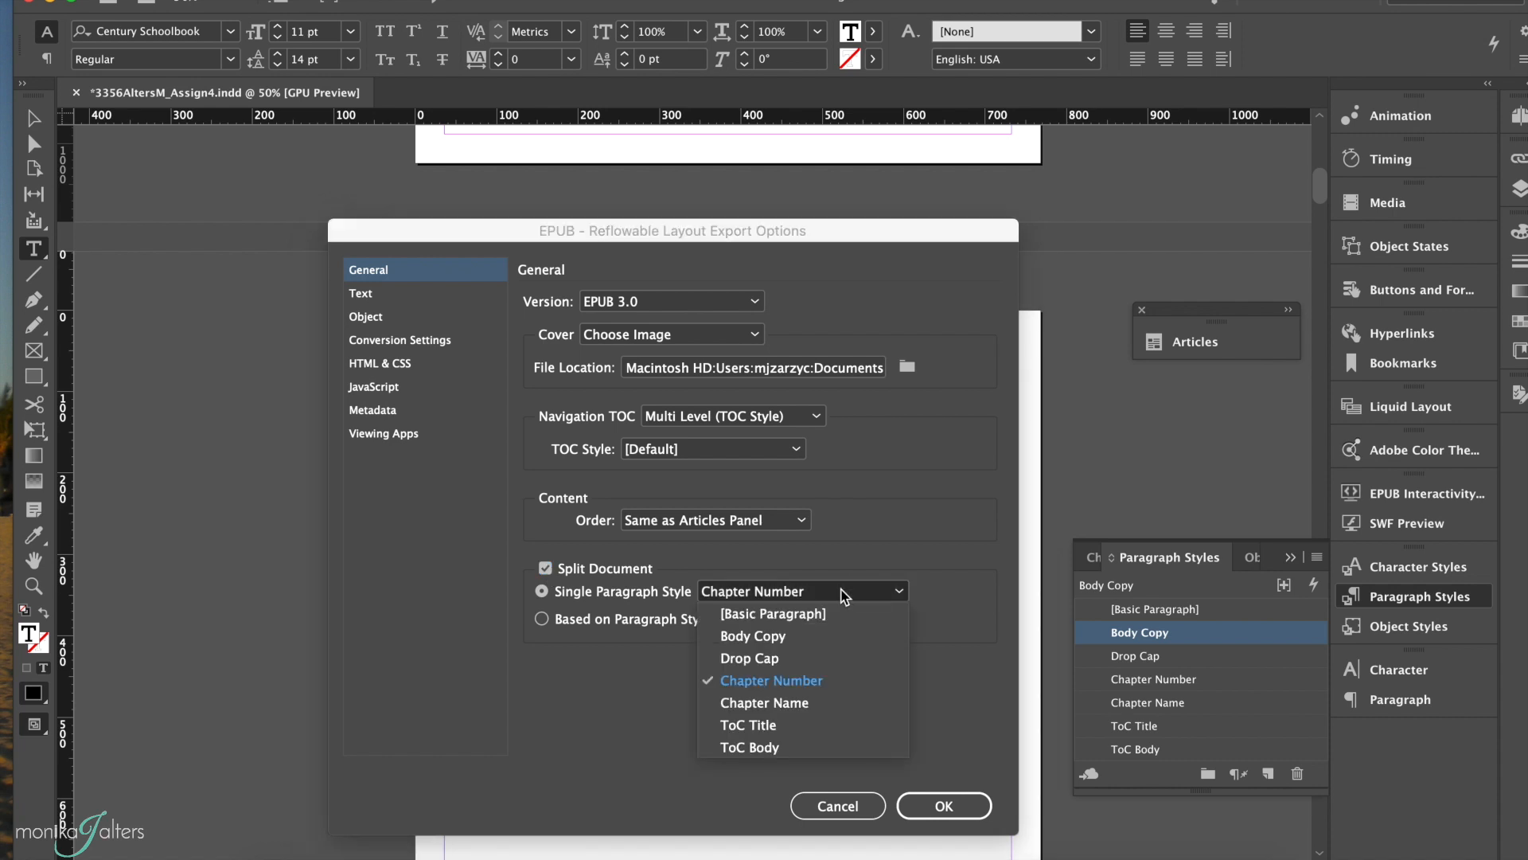
{"action": "left_click", "coordinate": [812, 690]}
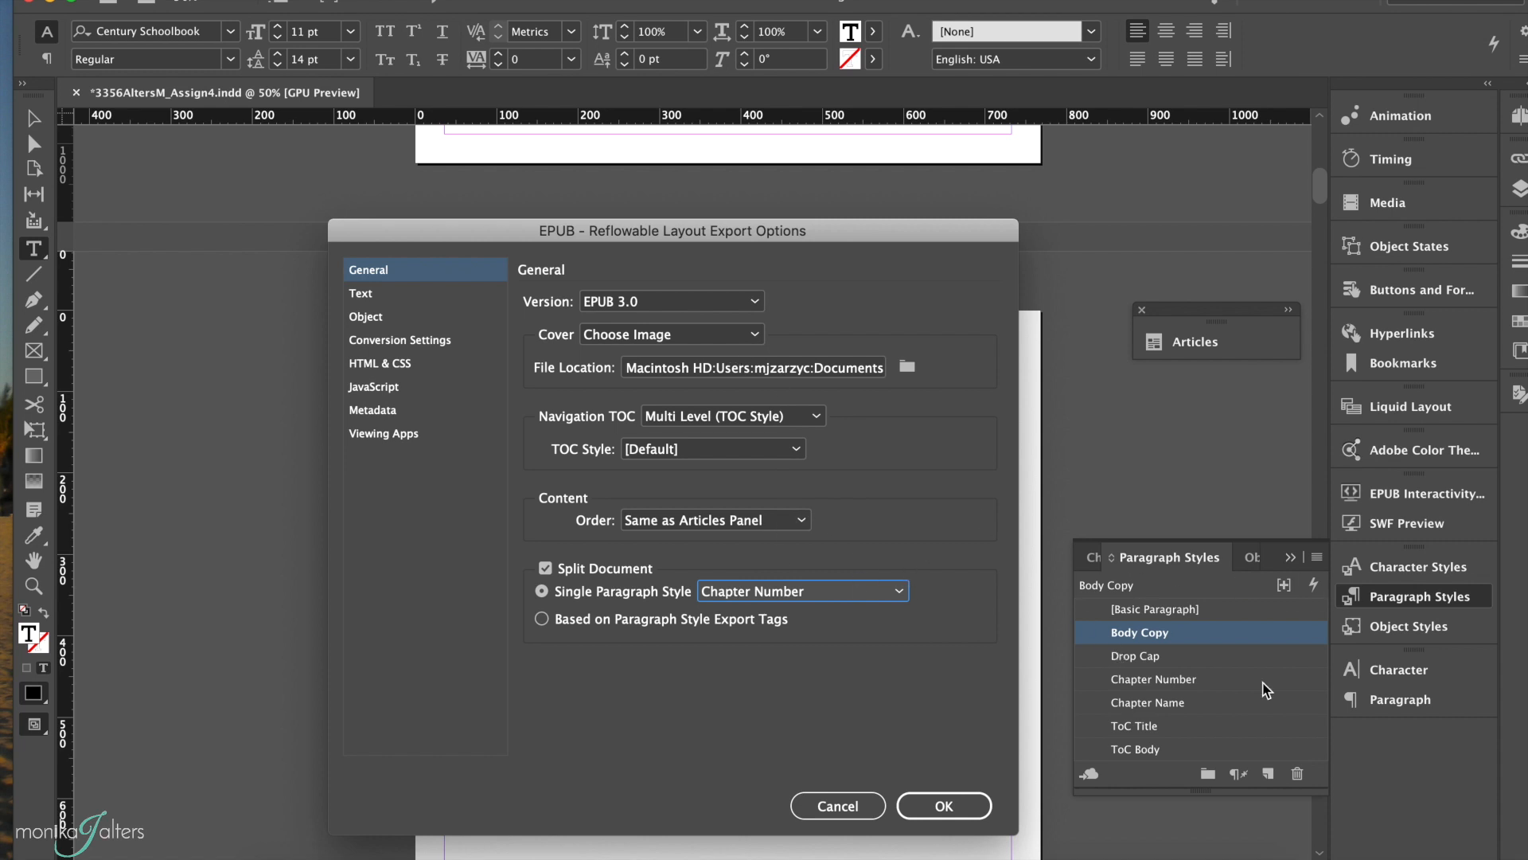
Step: Review the Text, Object, Conversion Settings, HTML & CSS and JavaScript export options, including the available image resolutions
{"action": "left_click", "coordinate": [380, 293]}
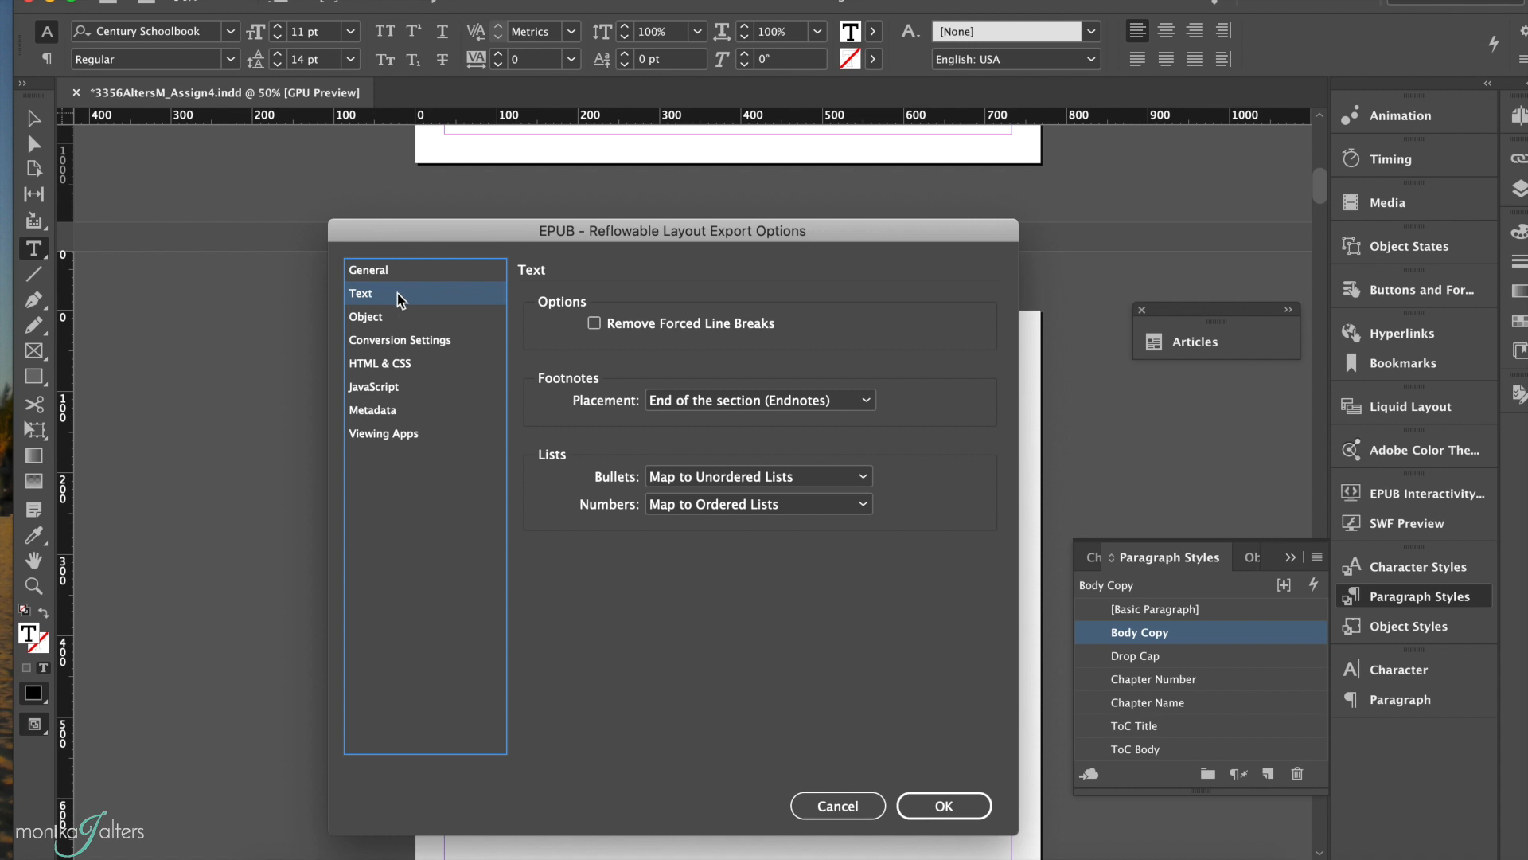
{"action": "left_click", "coordinate": [377, 320]}
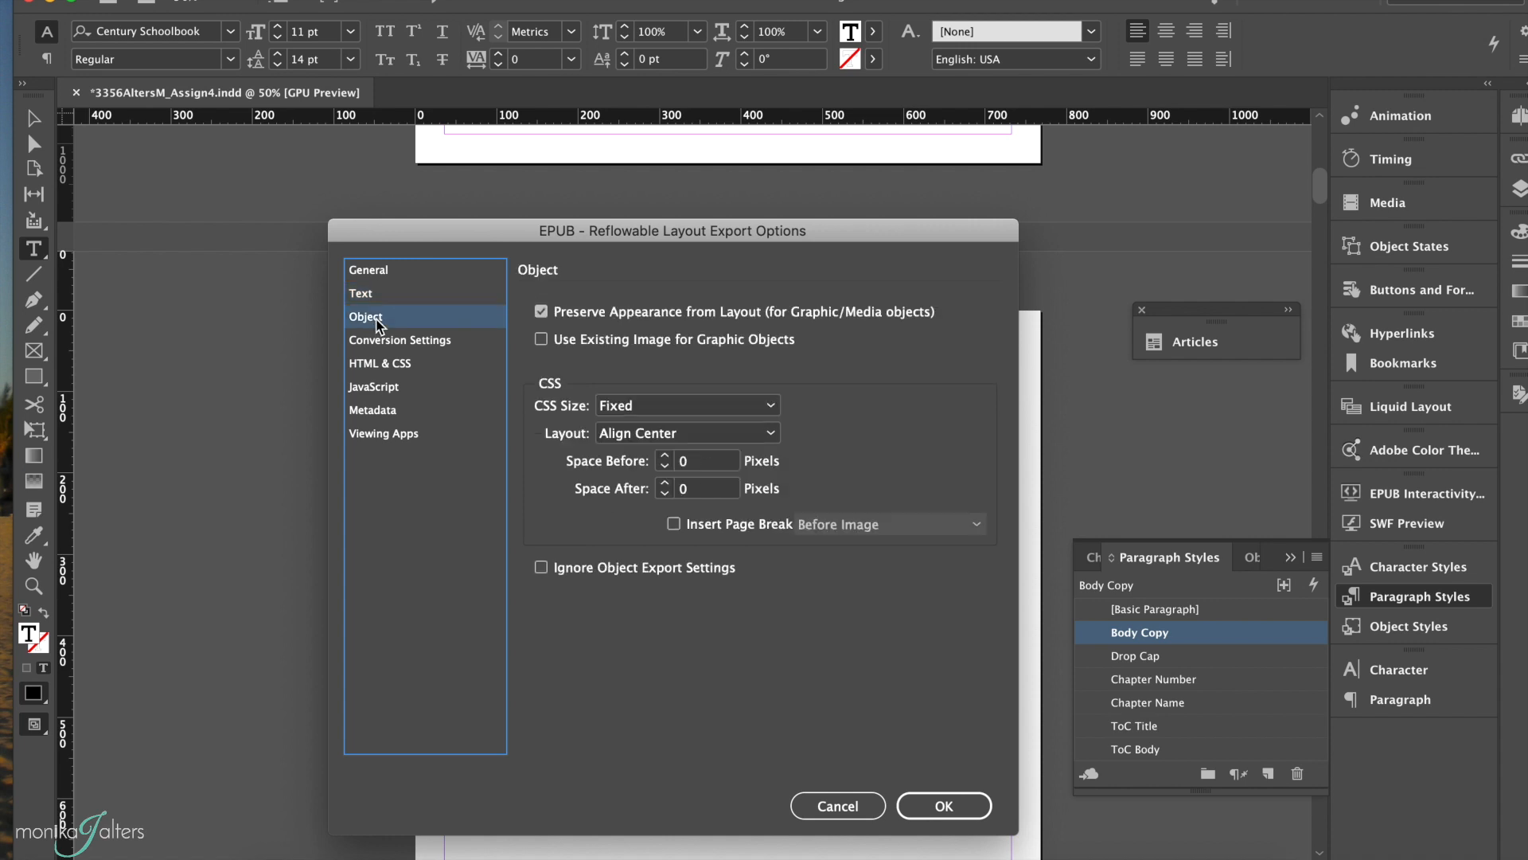
{"action": "left_click", "coordinate": [375, 342]}
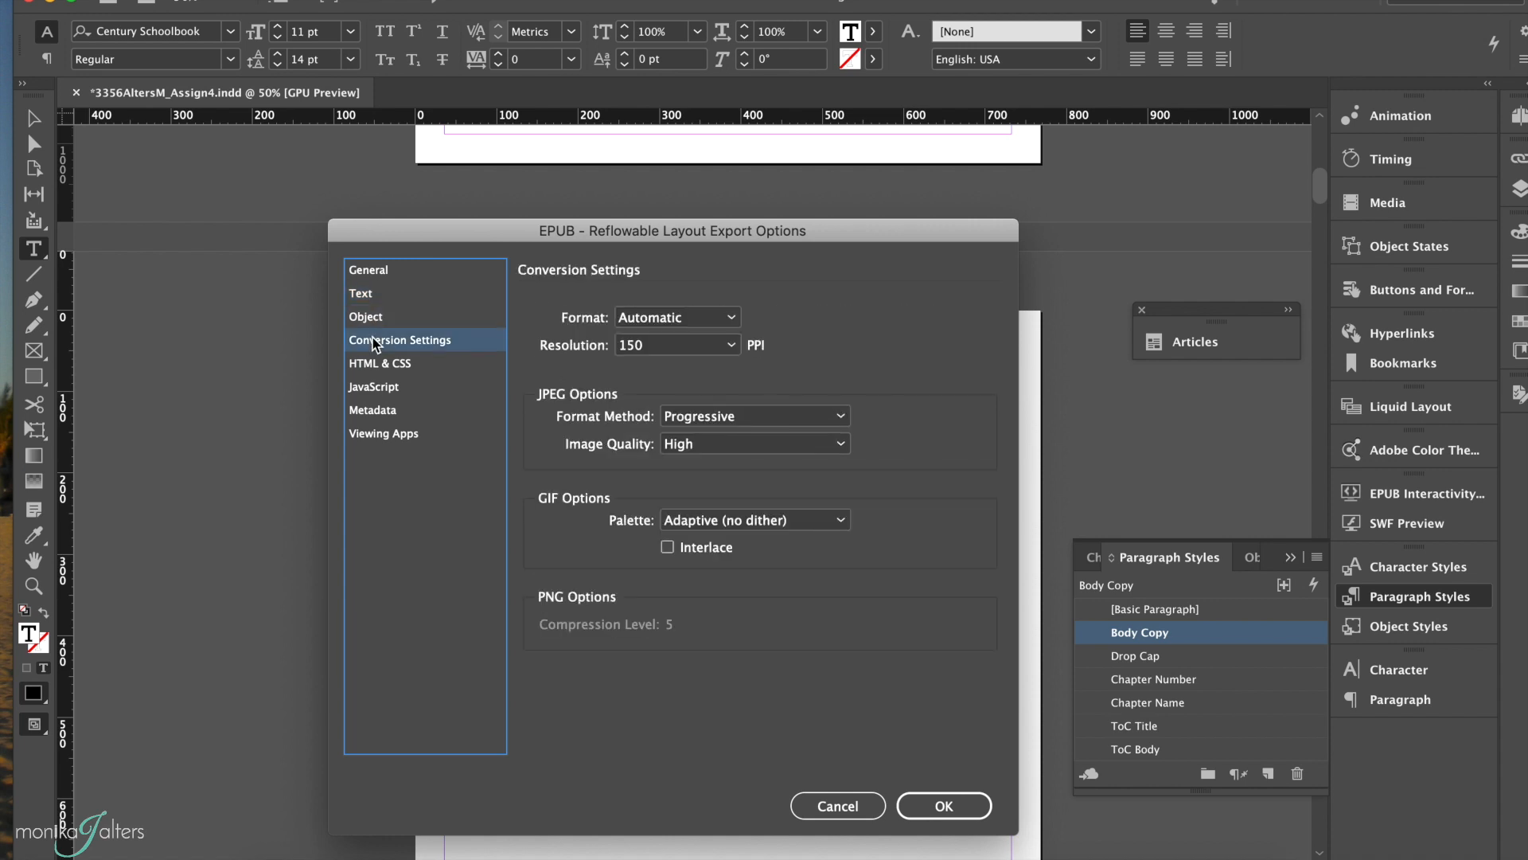
{"action": "left_click", "coordinate": [652, 354]}
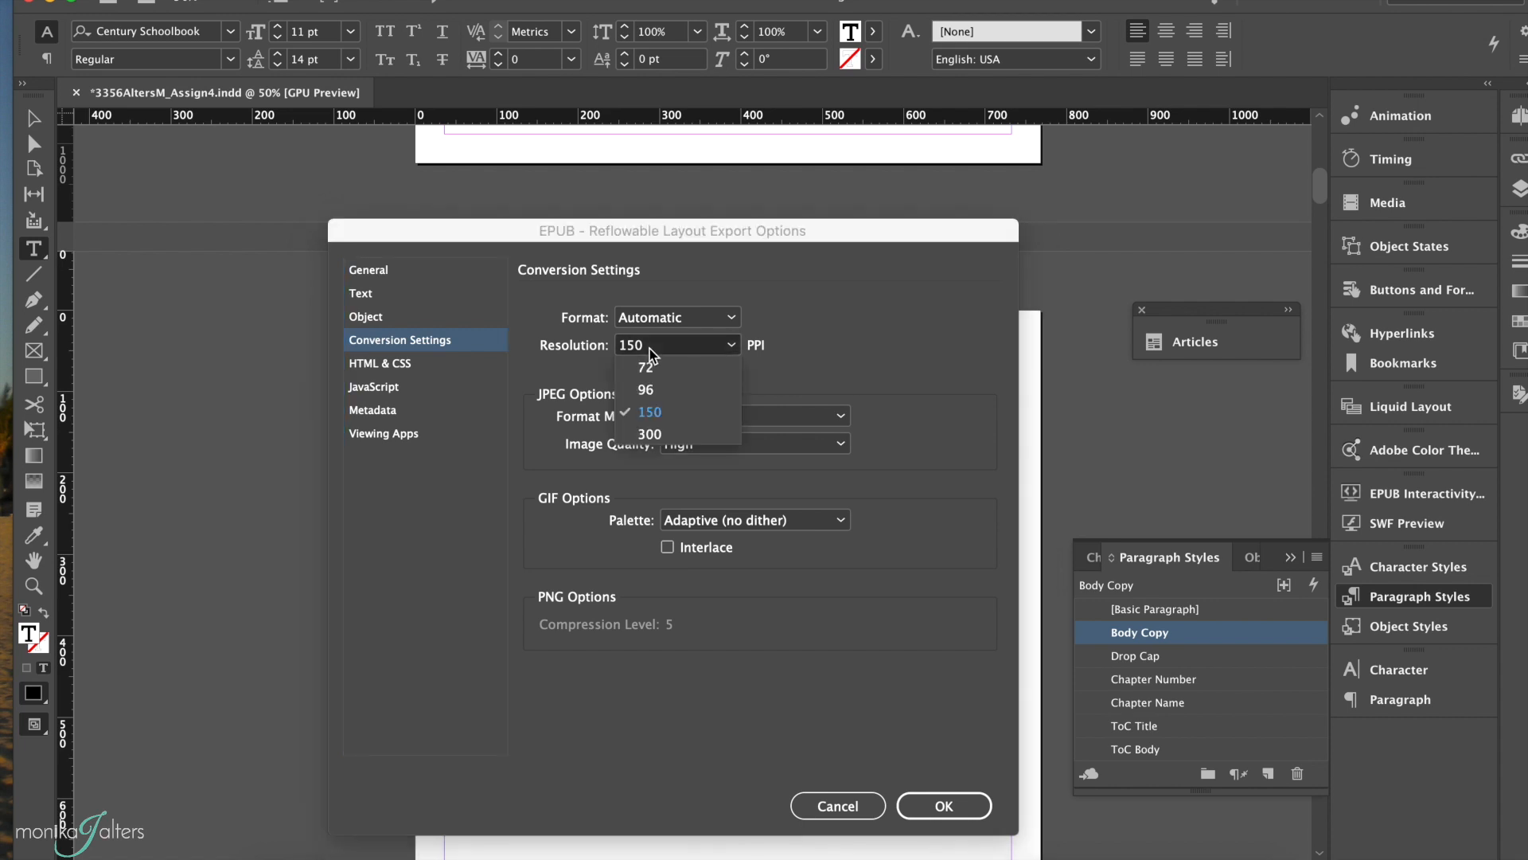
{"action": "left_click", "coordinate": [846, 382]}
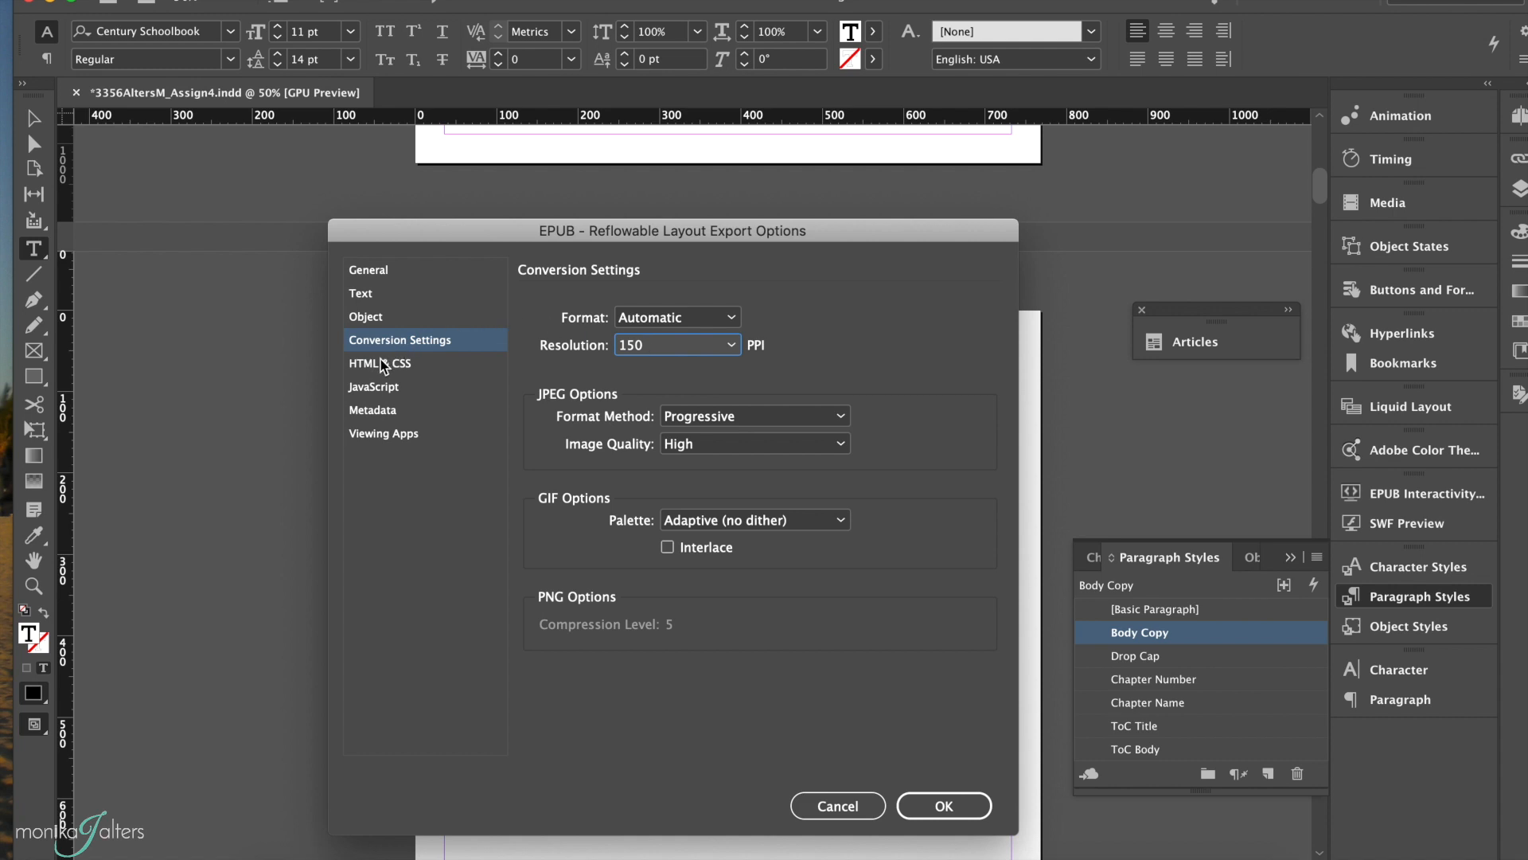
{"action": "left_click", "coordinate": [381, 366]}
{"action": "left_click", "coordinate": [375, 388]}
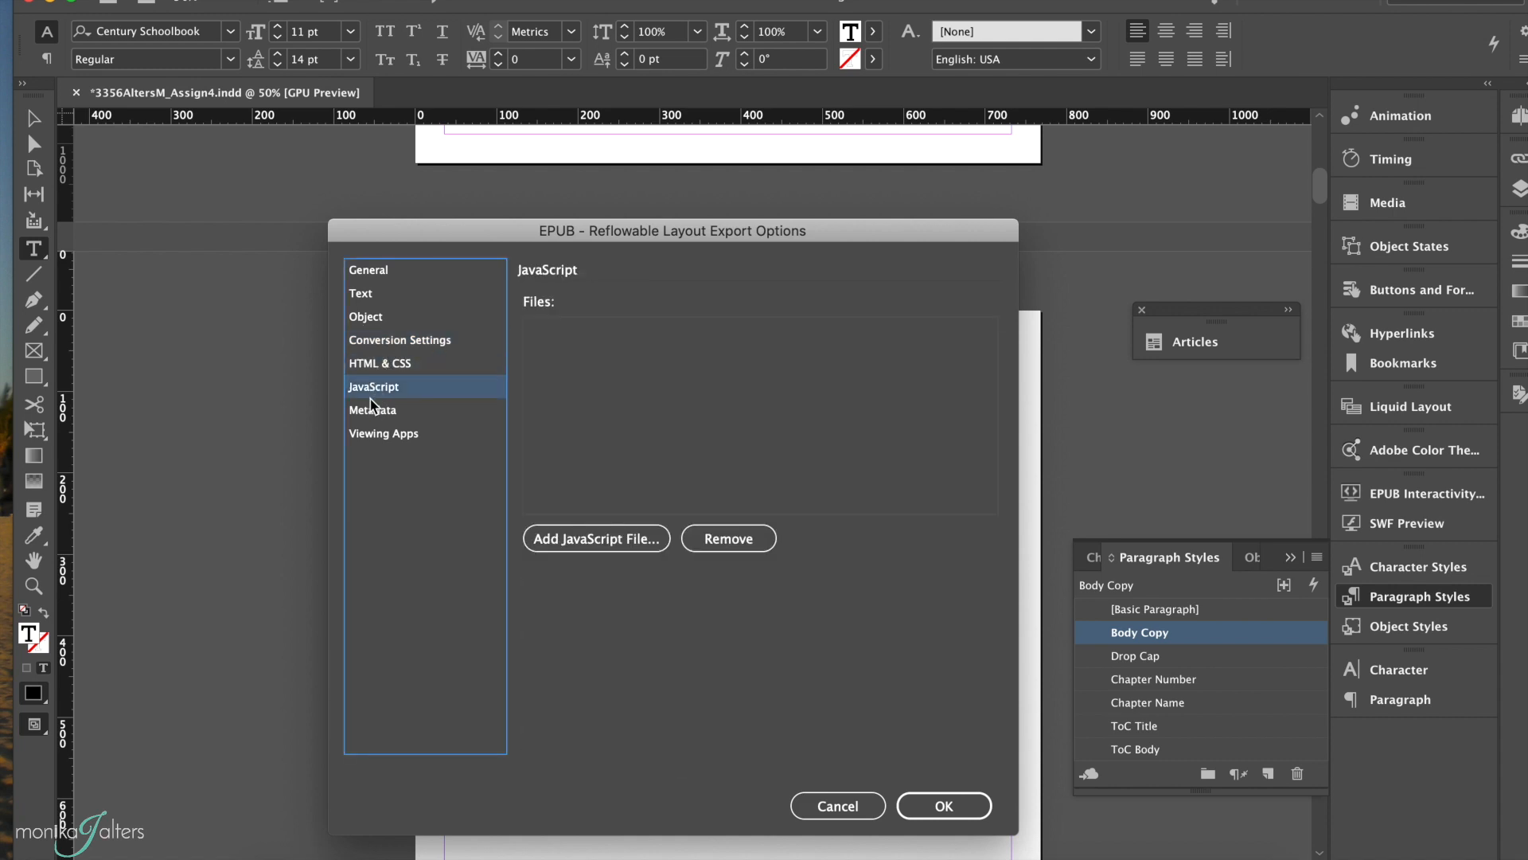
Step: Examine the EPUB metadata fields for title, creator, date, description, publisher, rights and subject
{"action": "left_click", "coordinate": [372, 410]}
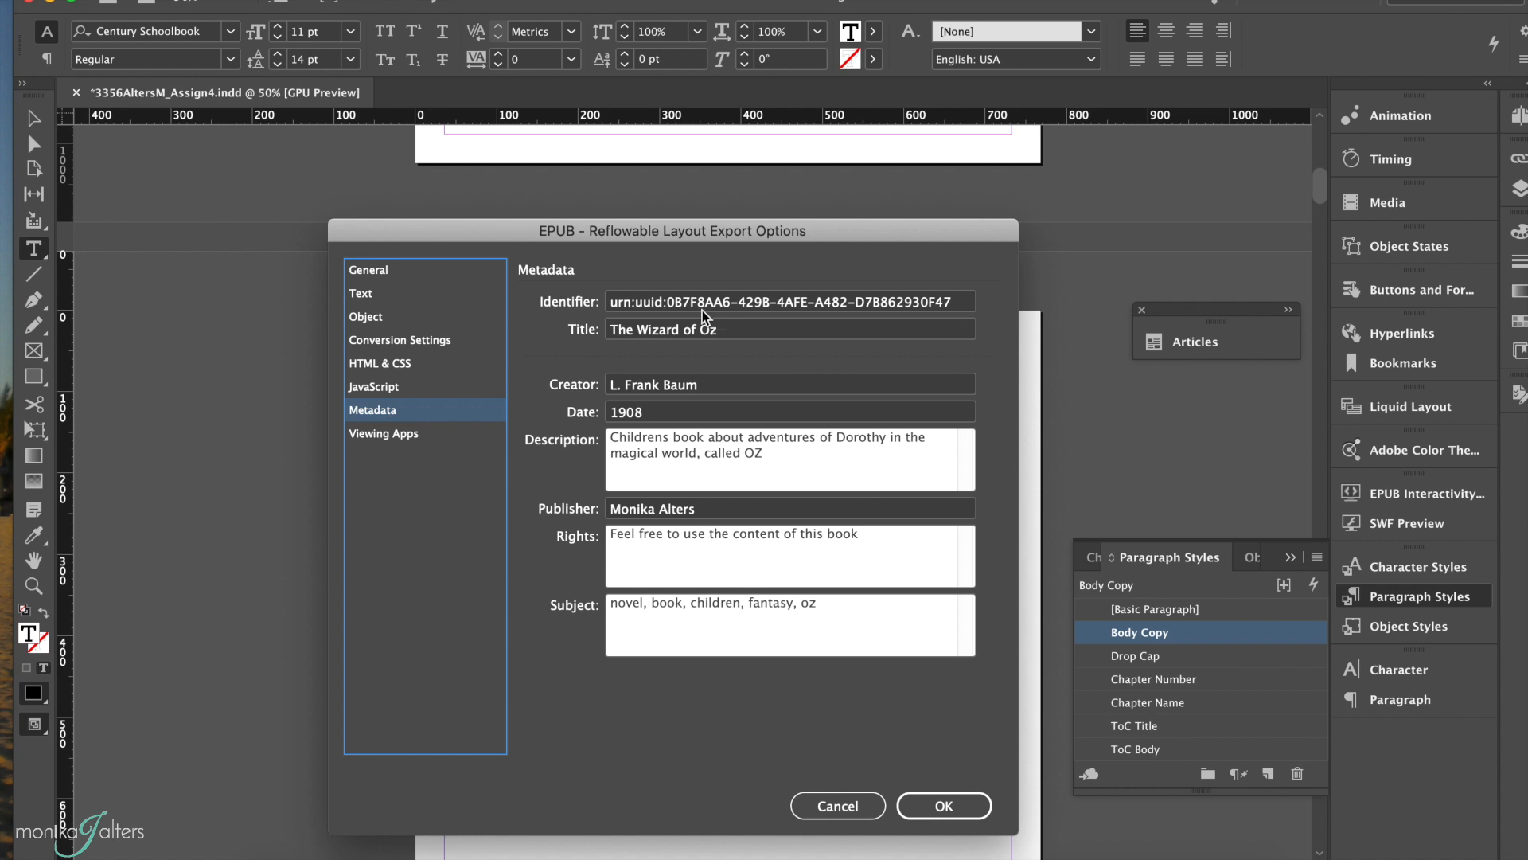
{"action": "left_click", "coordinate": [662, 338]}
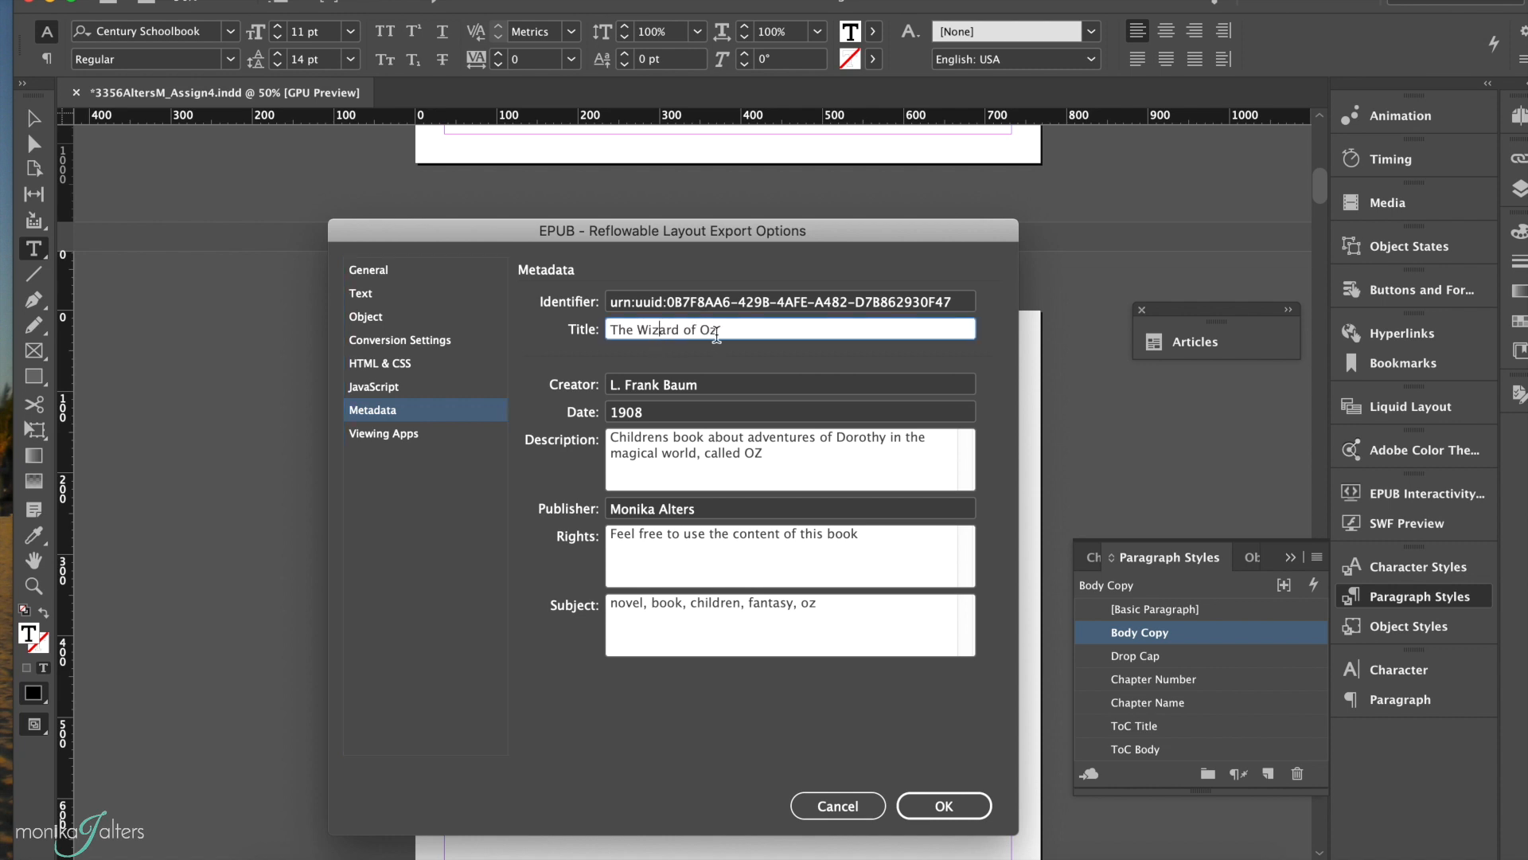
{"action": "left_click", "coordinate": [691, 386]}
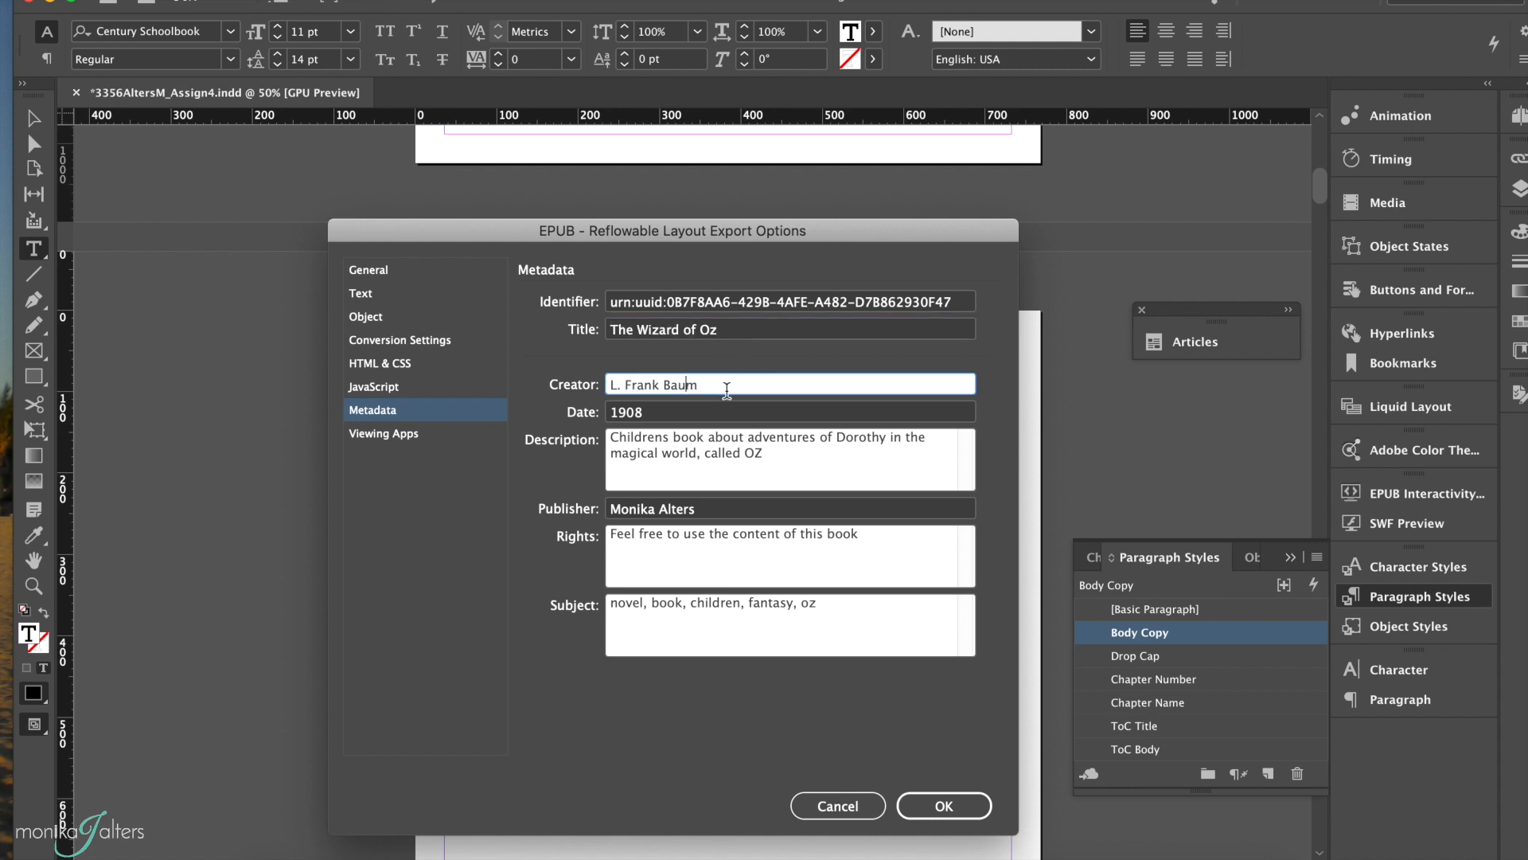
{"action": "left_click", "coordinate": [705, 413]}
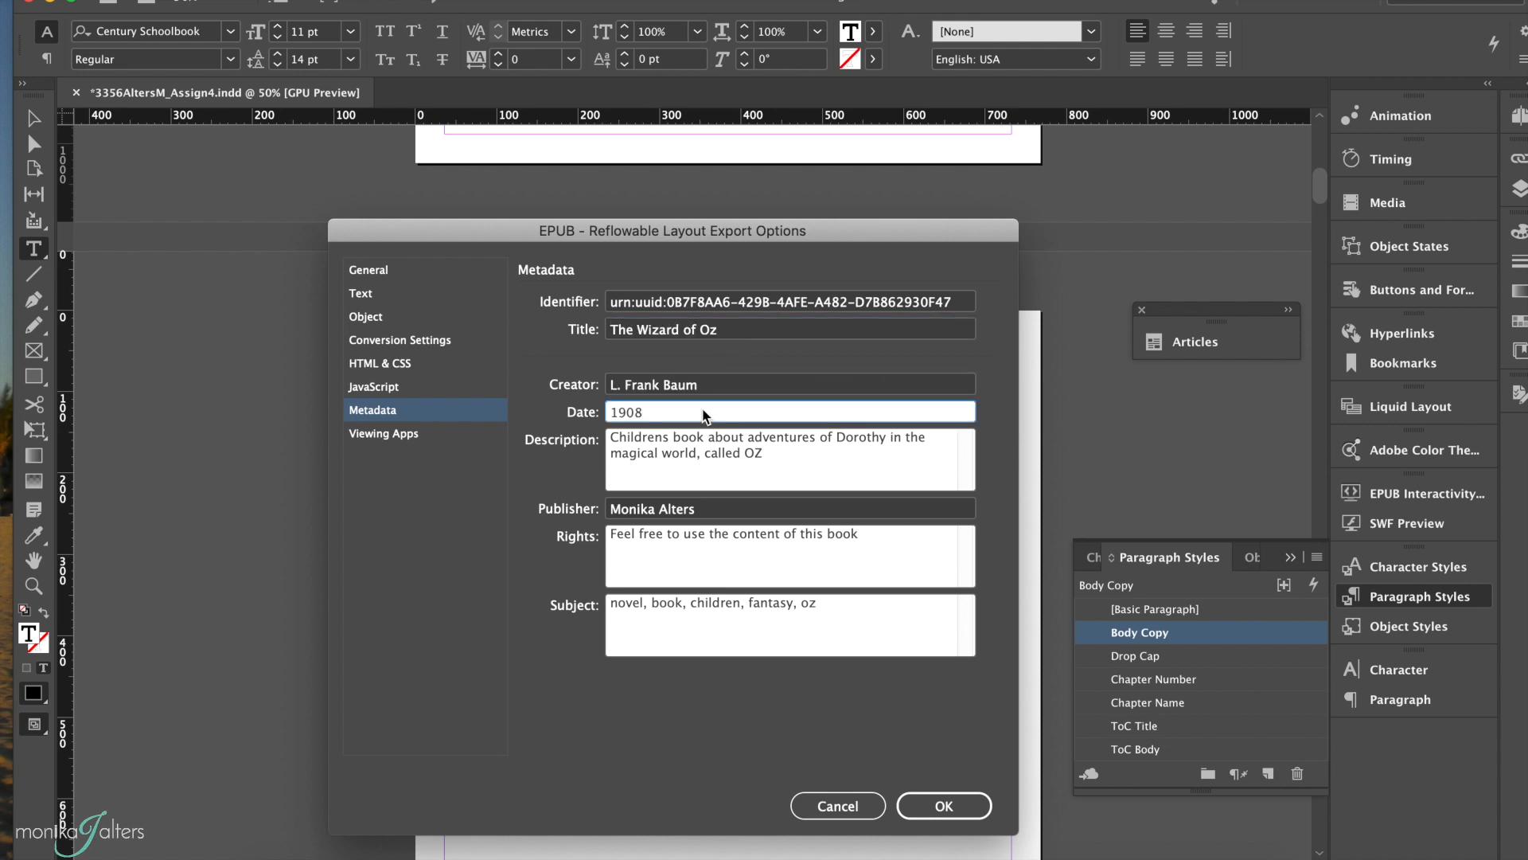
{"action": "left_click", "coordinate": [664, 450]}
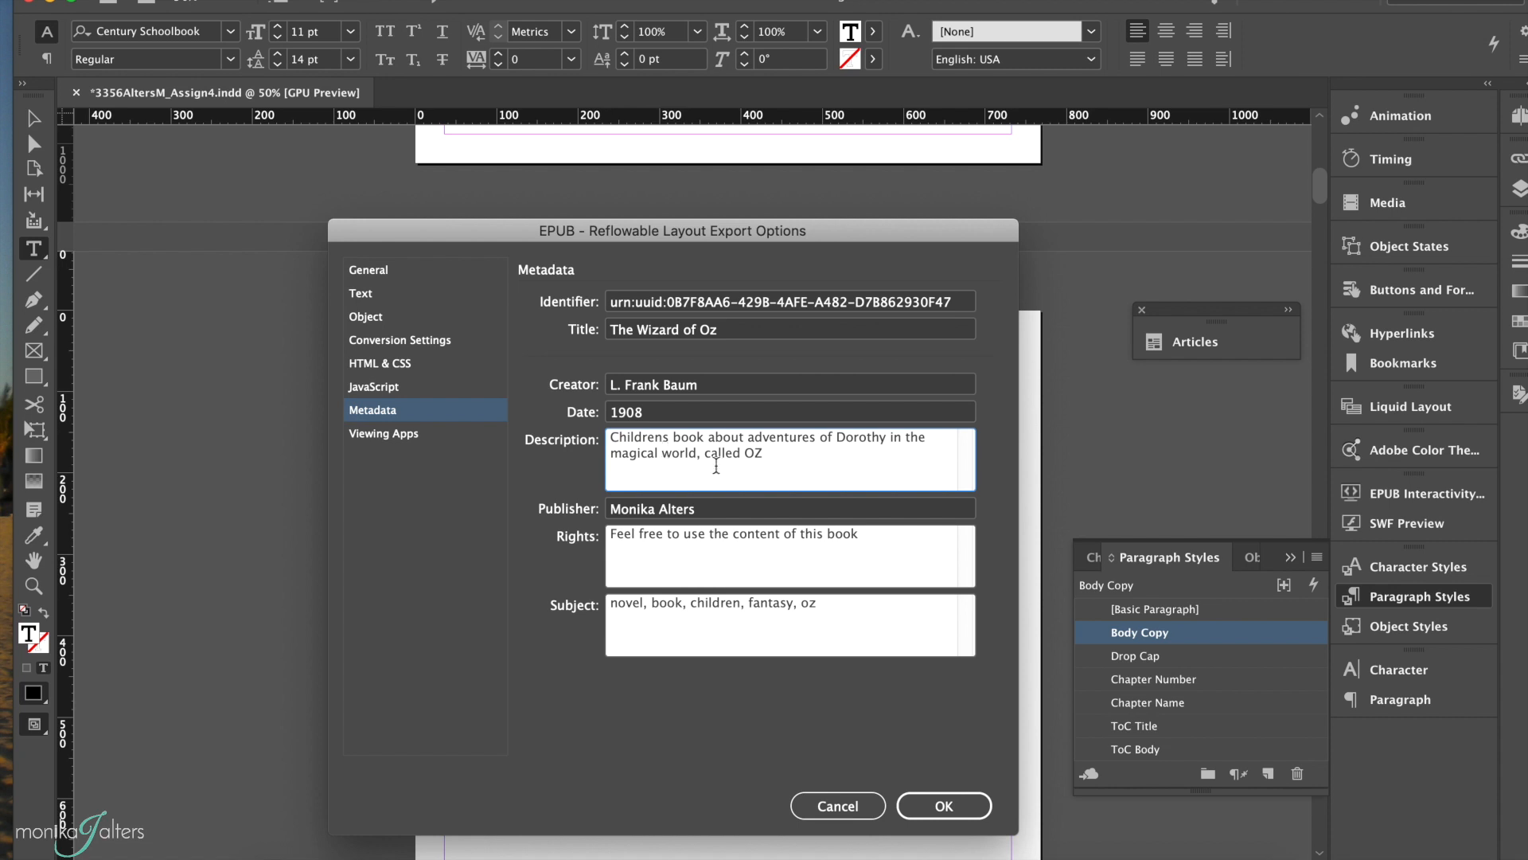
{"action": "left_click", "coordinate": [695, 518]}
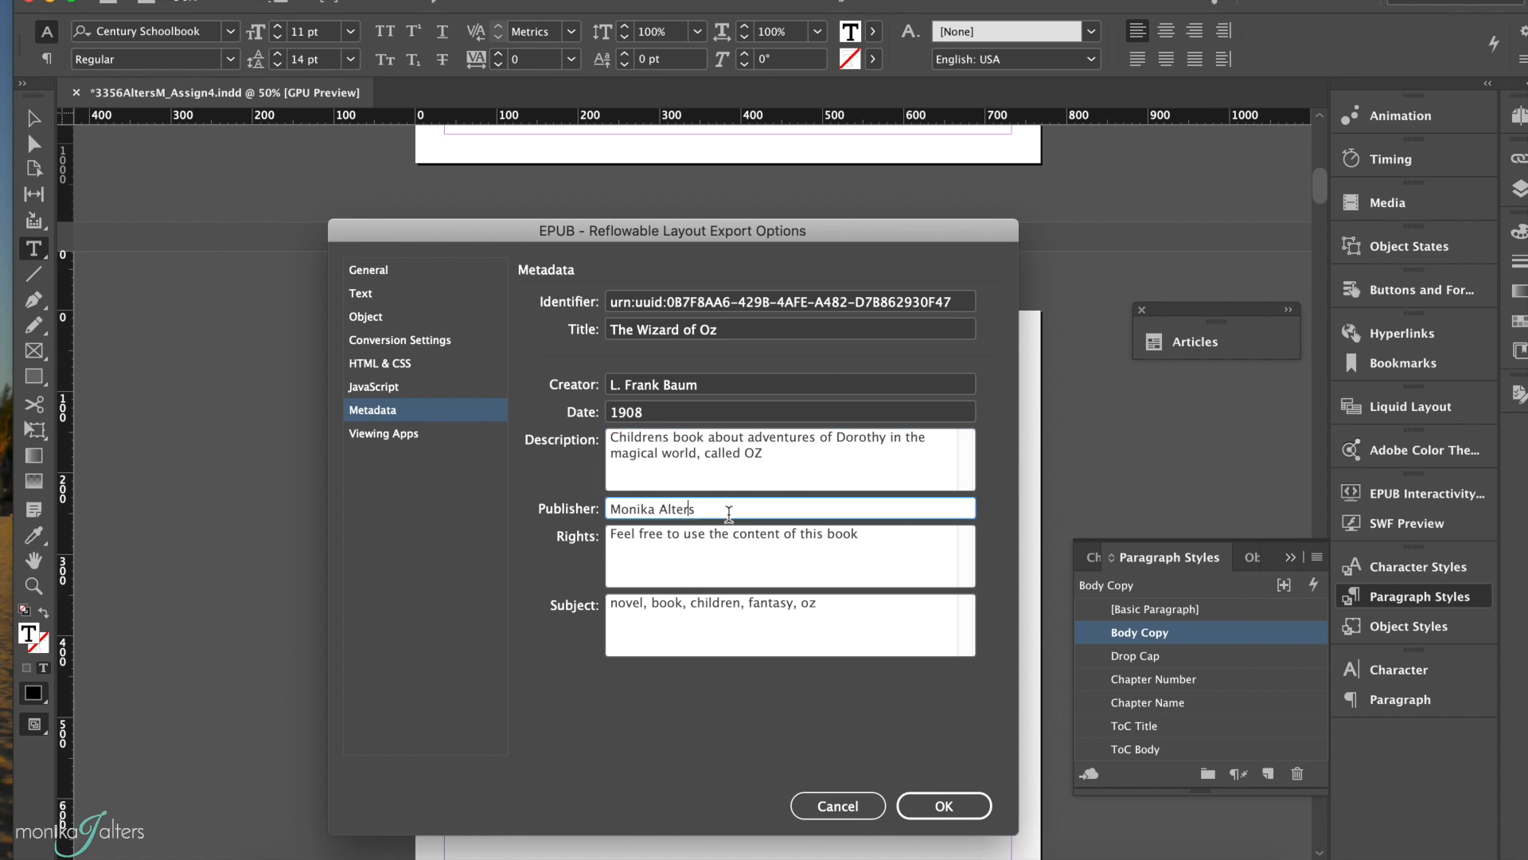
{"action": "left_click", "coordinate": [676, 549]}
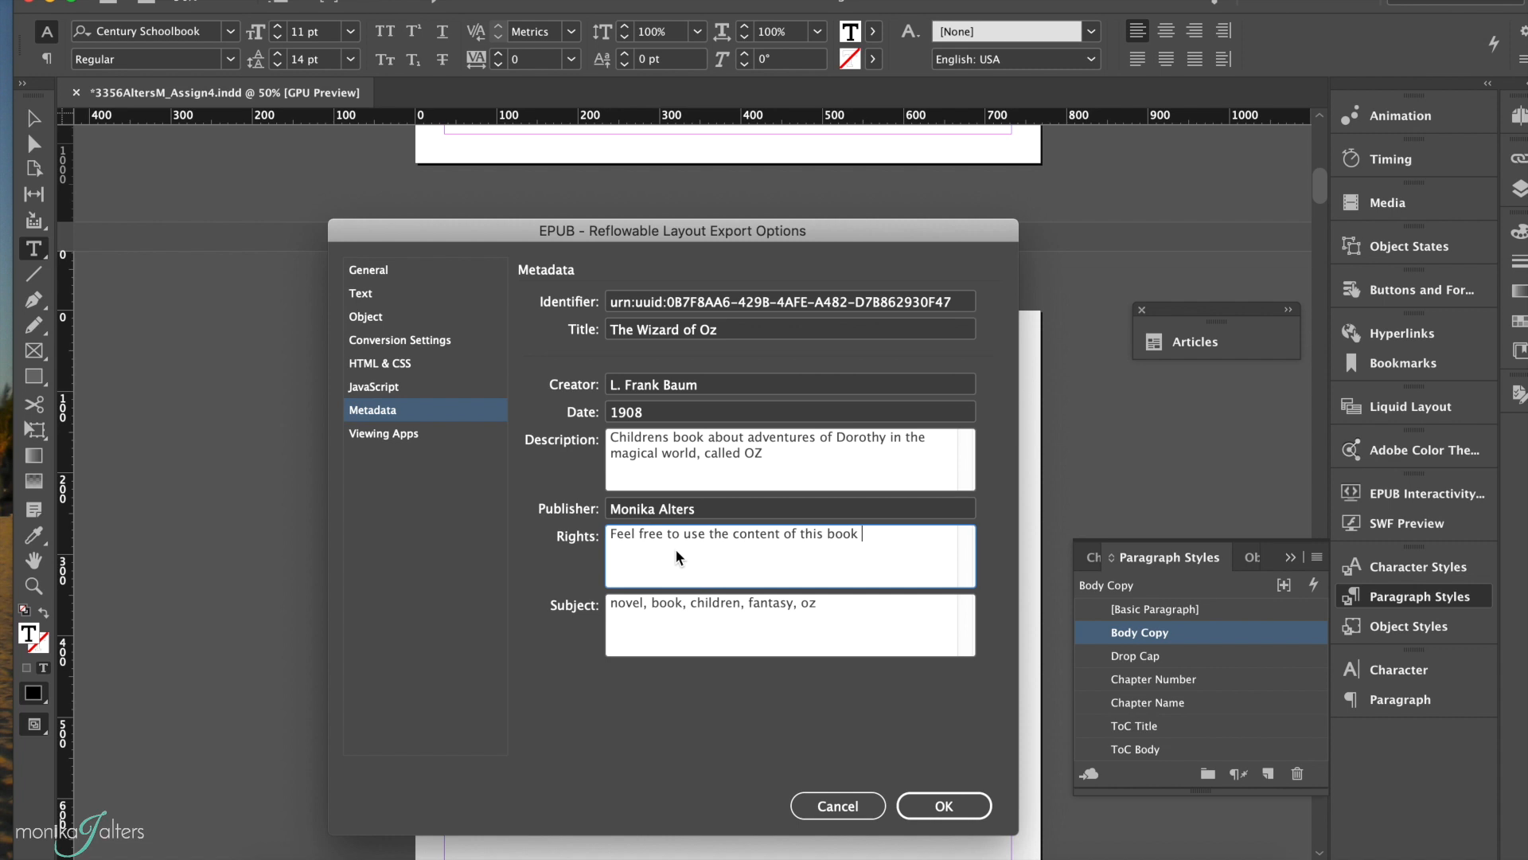
{"action": "left_click", "coordinate": [617, 603]}
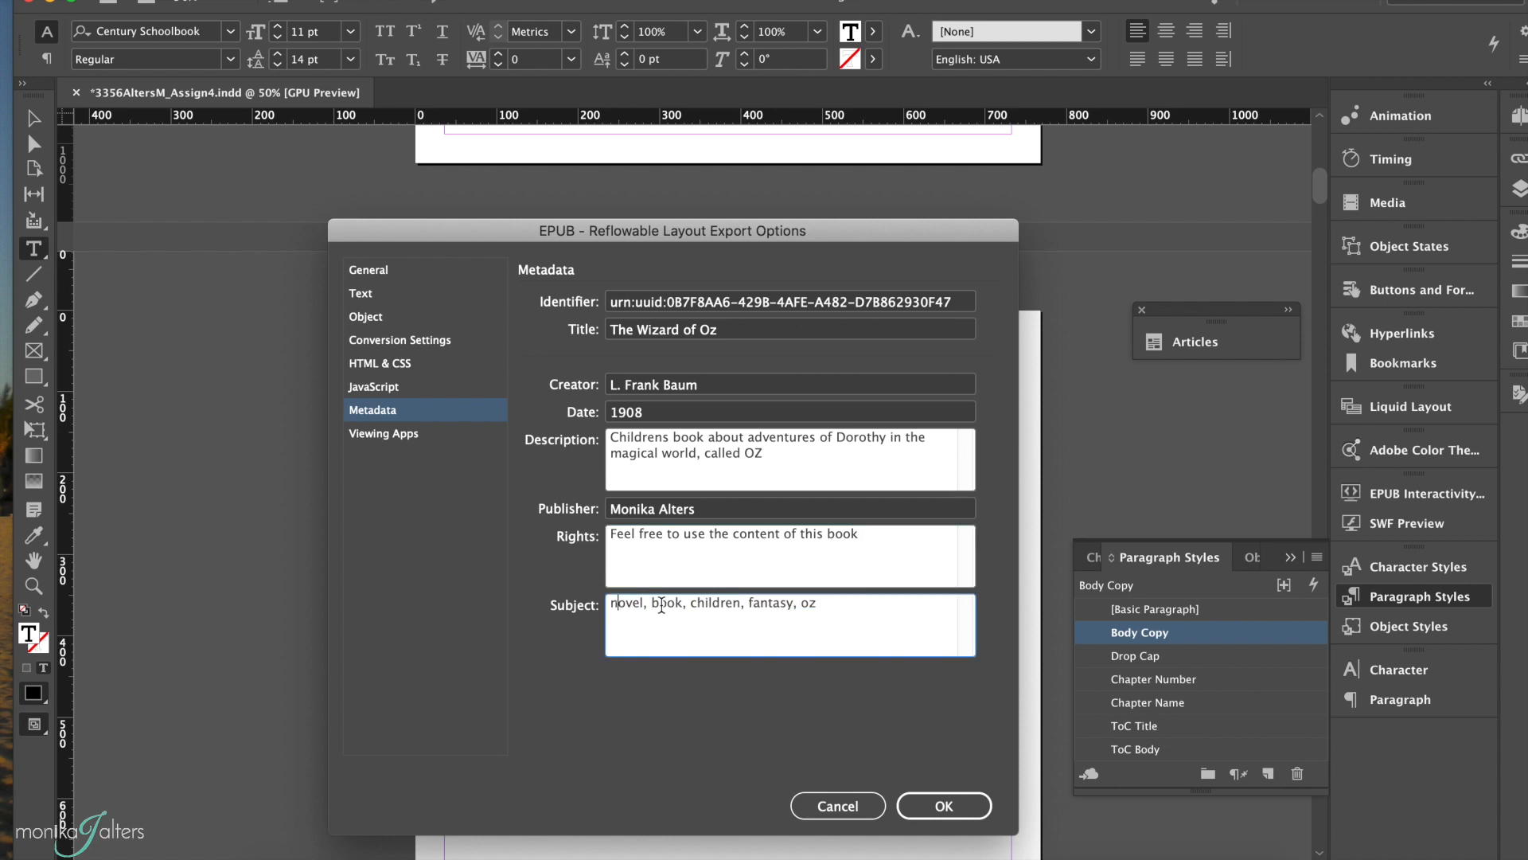
Step: Append ", wizard, witch" to the subject metadata and export the EPUB with the configured options
{"action": "left_click", "coordinate": [833, 620]}
{"action": "type", "text": ", wizard, wti"}
{"action": "key", "text": "BackSpace"}
{"action": "key", "text": "BackSpace"}
{"action": "type", "text": "itch"}
{"action": "left_click", "coordinate": [943, 805]}
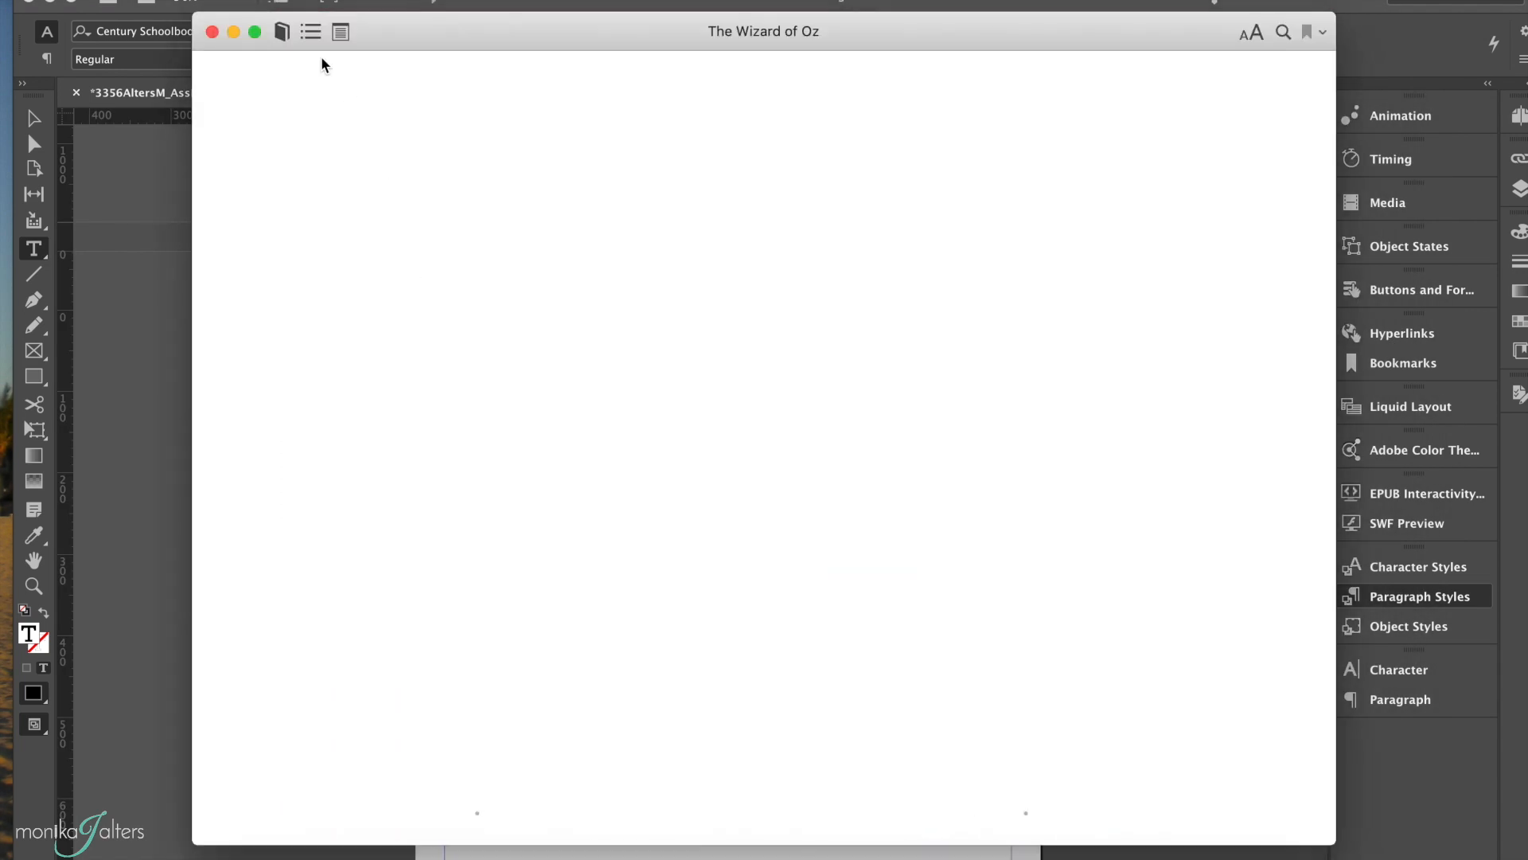
Step: Jump to the first chapter from the exported book's navigation table of contents and page back to the cover
{"action": "left_click", "coordinate": [310, 31]}
{"action": "left_click", "coordinate": [300, 140]}
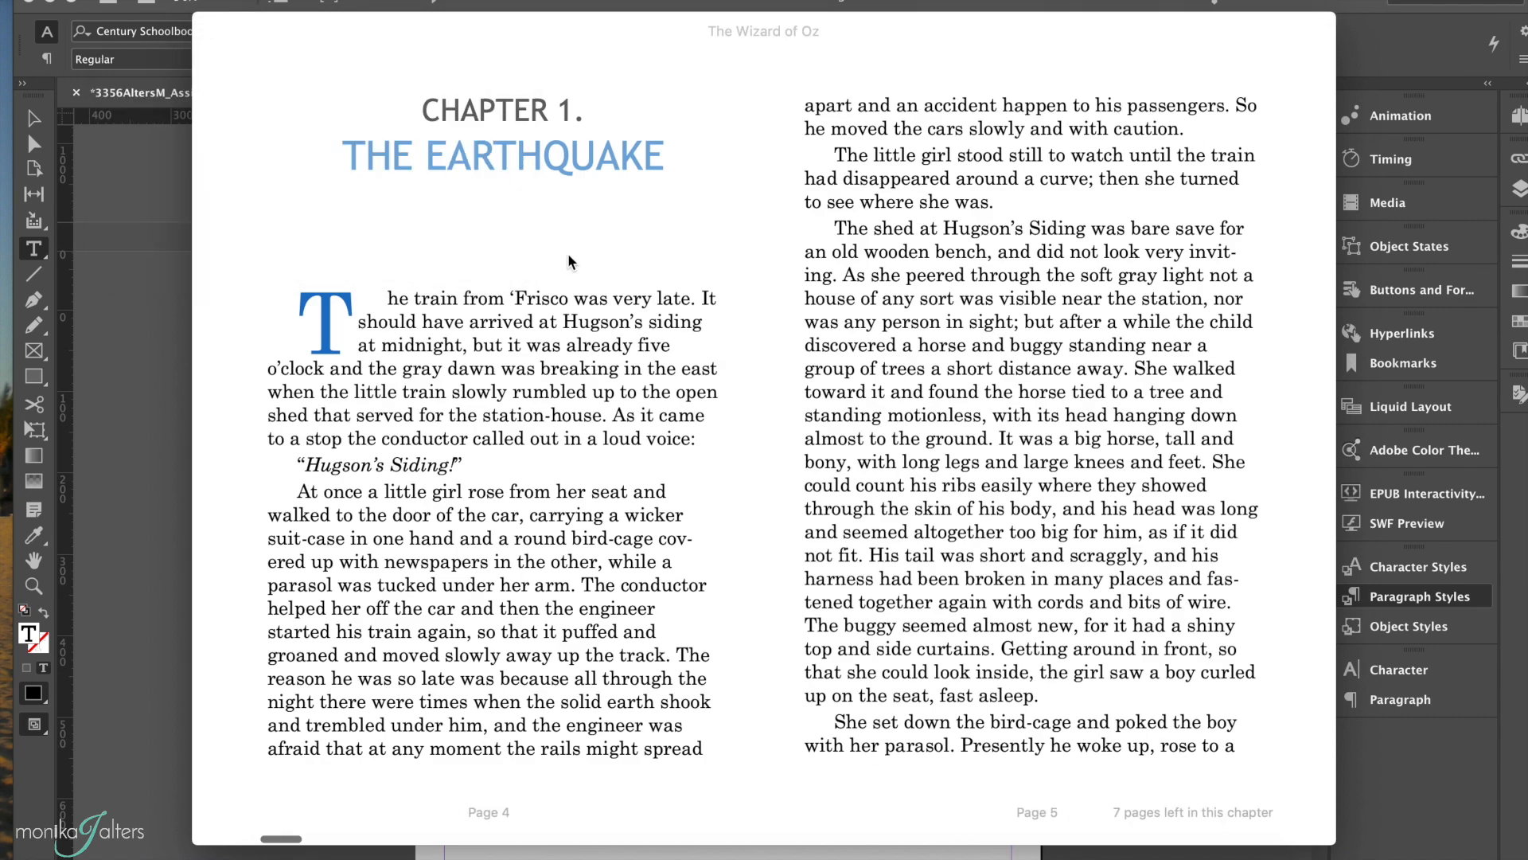
{"action": "key", "text": "Left"}
{"action": "key", "text": "Left"}
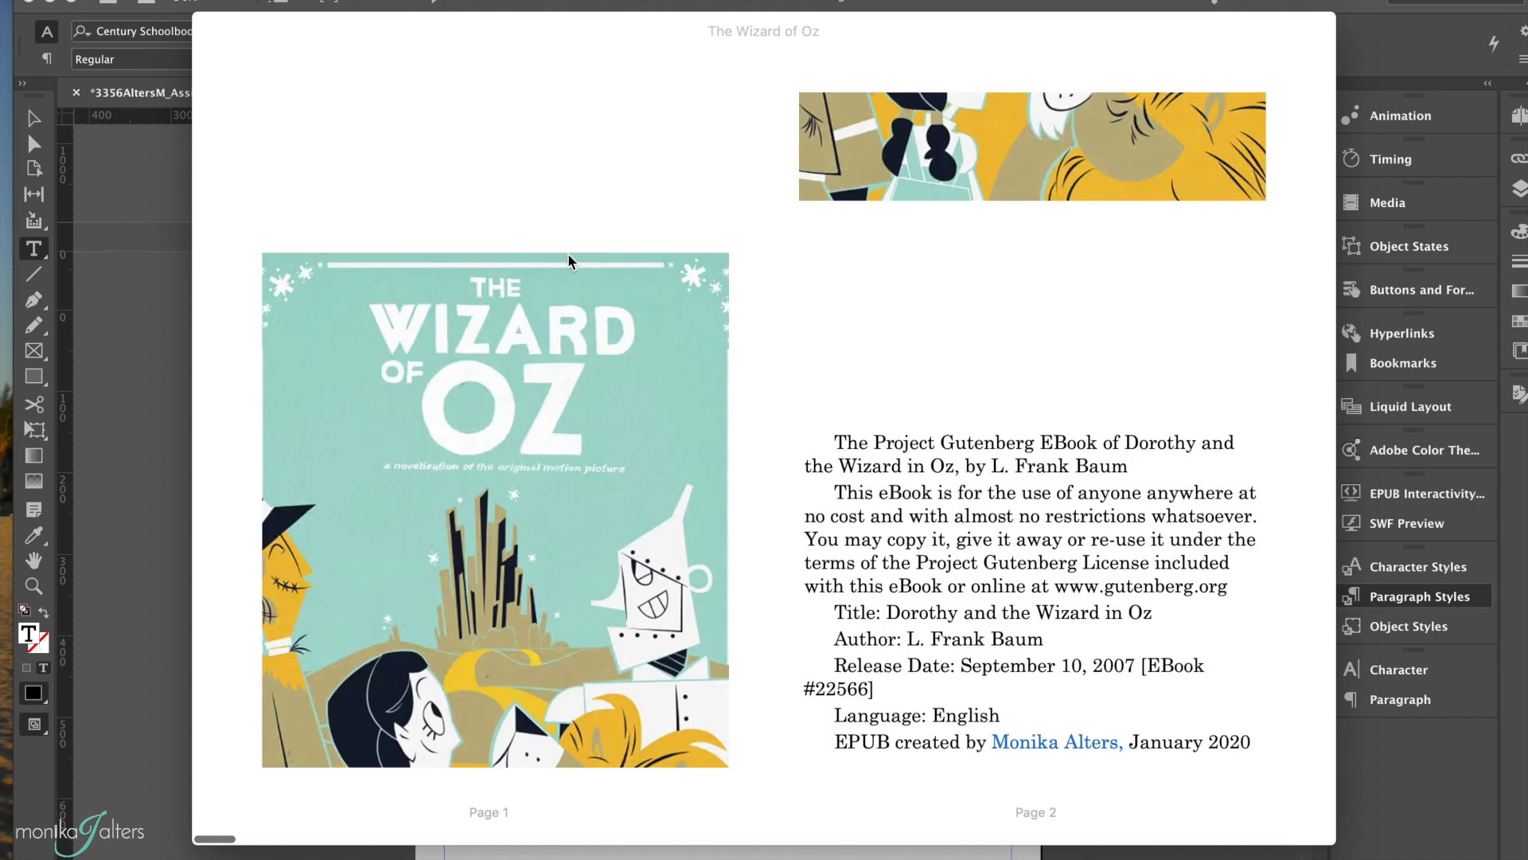
Step: Shrink and enlarge the reader window on the cover page to examine how the cover image reflows
{"action": "left_click_drag", "start_coordinate": [1334, 842], "coordinate": [917, 729]}
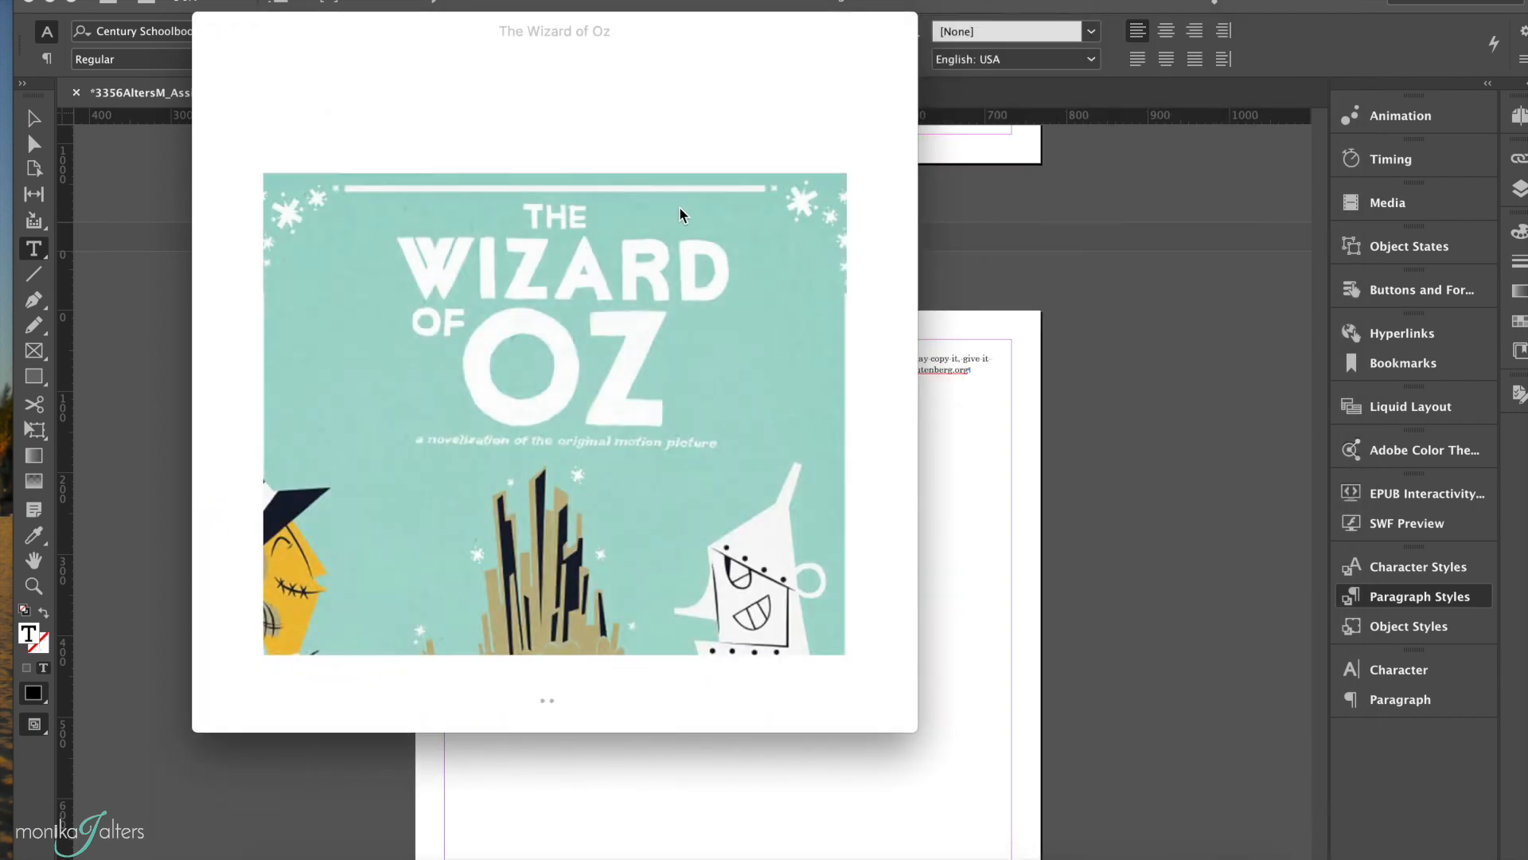
{"action": "left_click_drag", "start_coordinate": [916, 730], "coordinate": [1232, 859]}
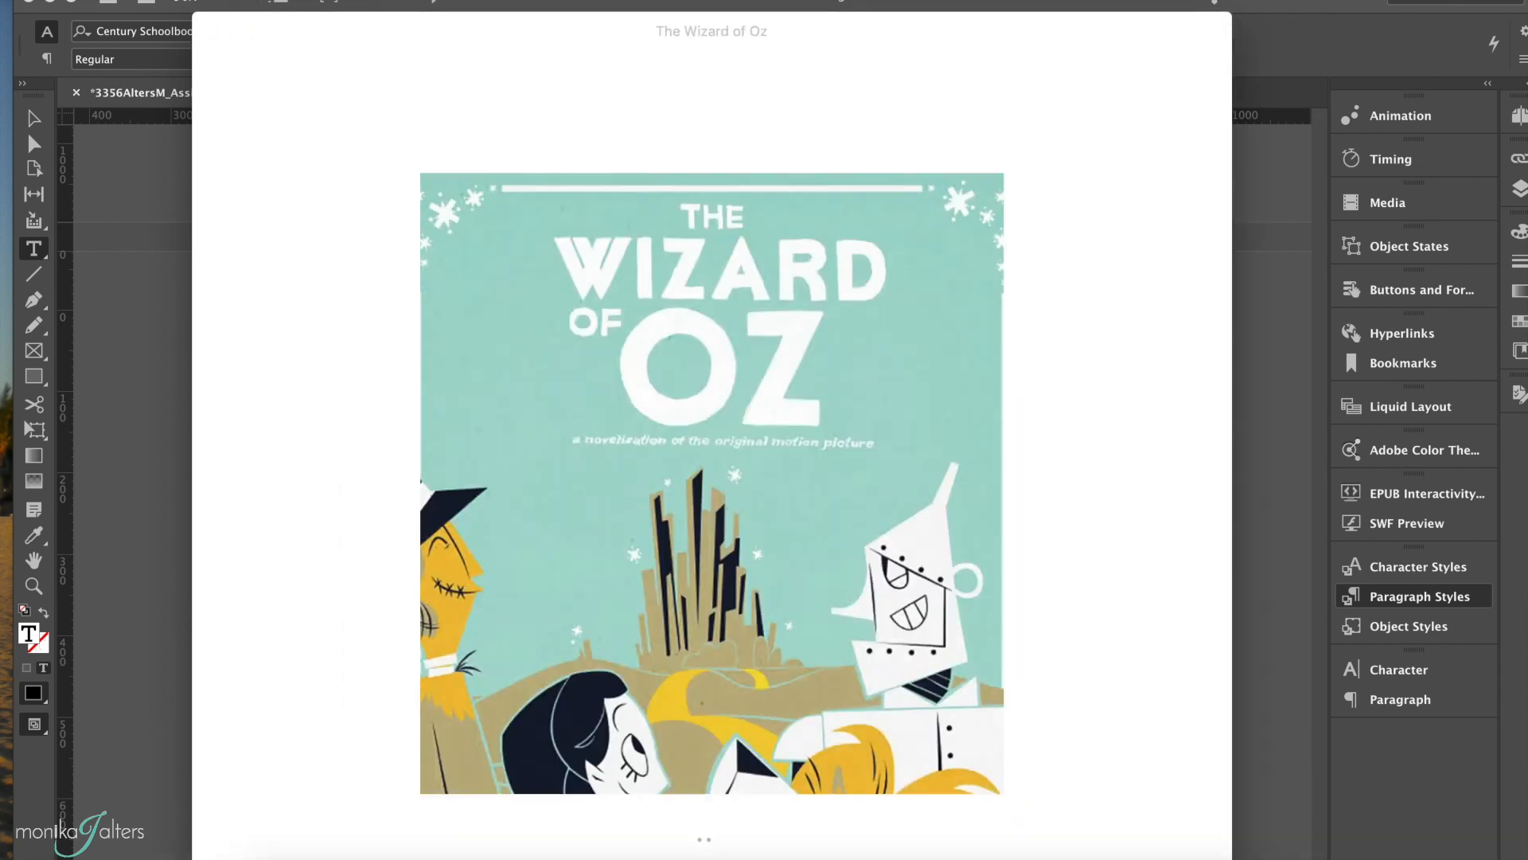
{"action": "mouse_move", "coordinate": [1046, 615]}
{"action": "left_click", "coordinate": [1135, 465]}
{"action": "left_click", "coordinate": [290, 468]}
Step: Test the THE GLASS CITY link on the Contents page and go back to the tornado illustration ending Chapter 1
{"action": "key", "text": "Right"}
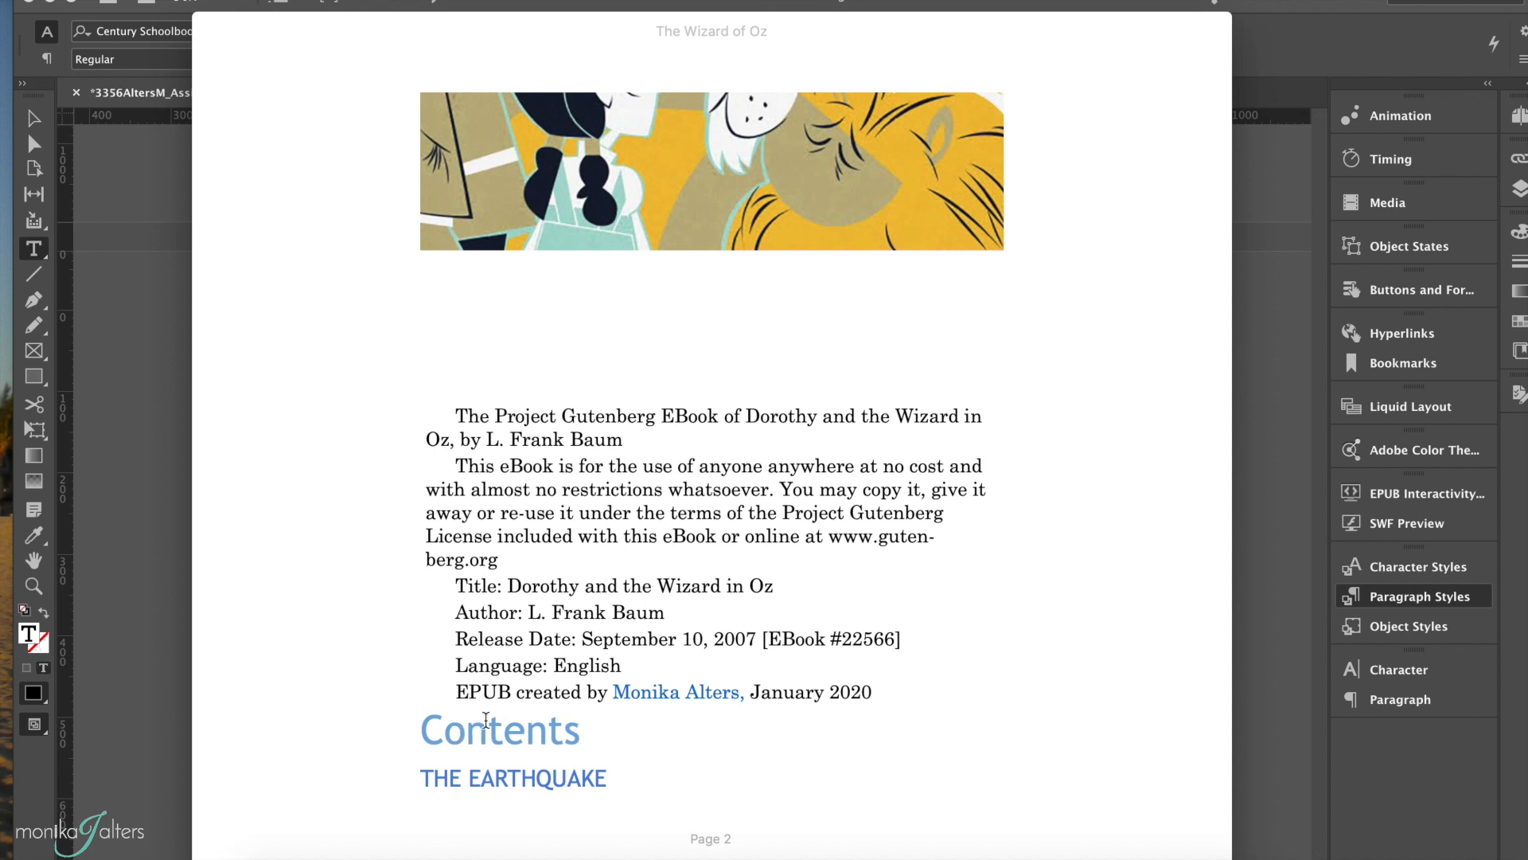
{"action": "key", "text": "Right"}
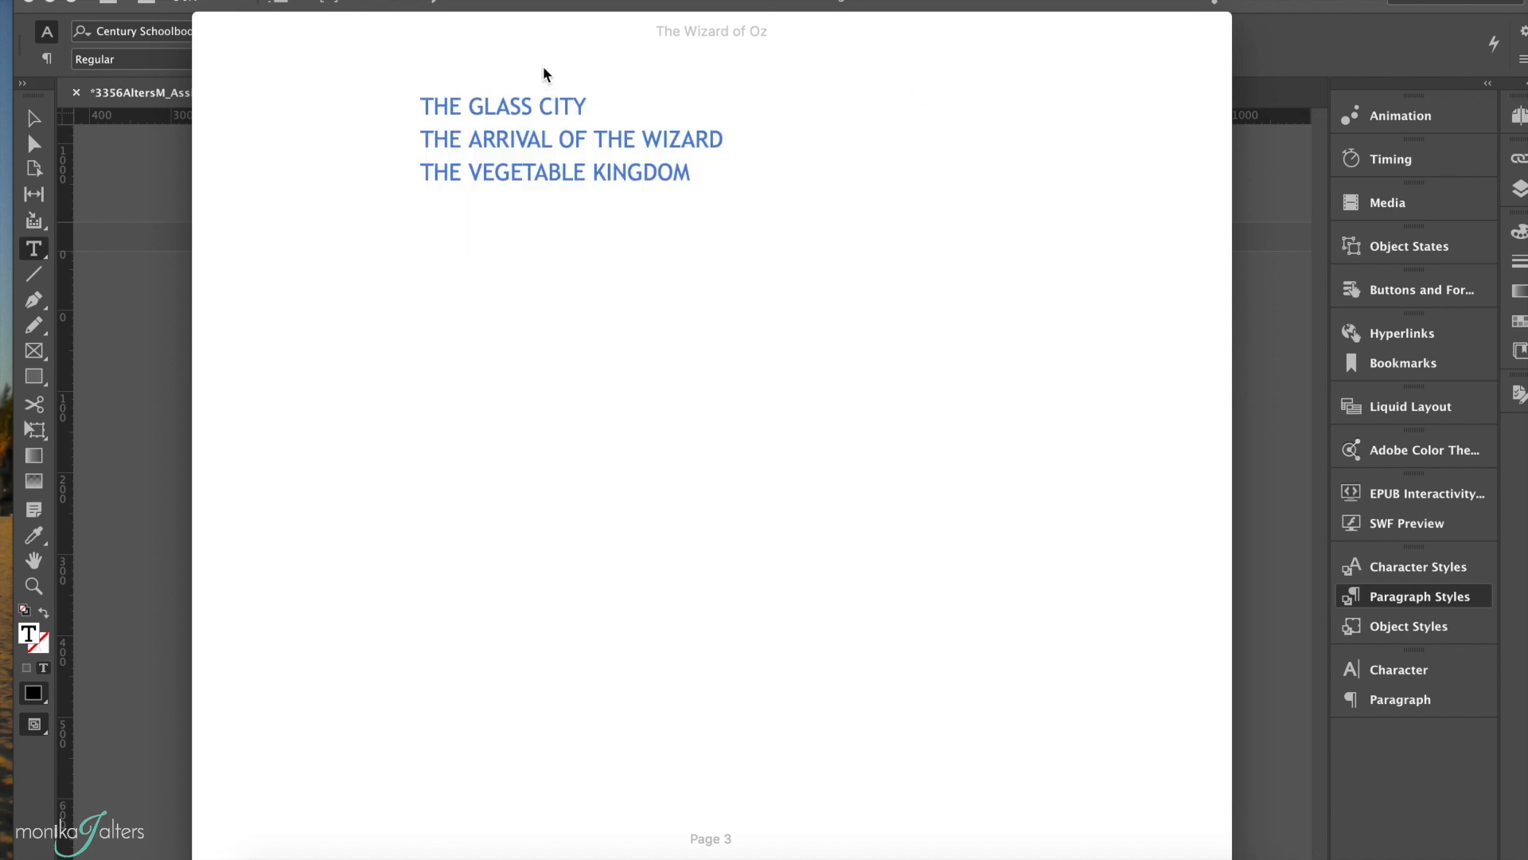
{"action": "left_click", "coordinate": [507, 107]}
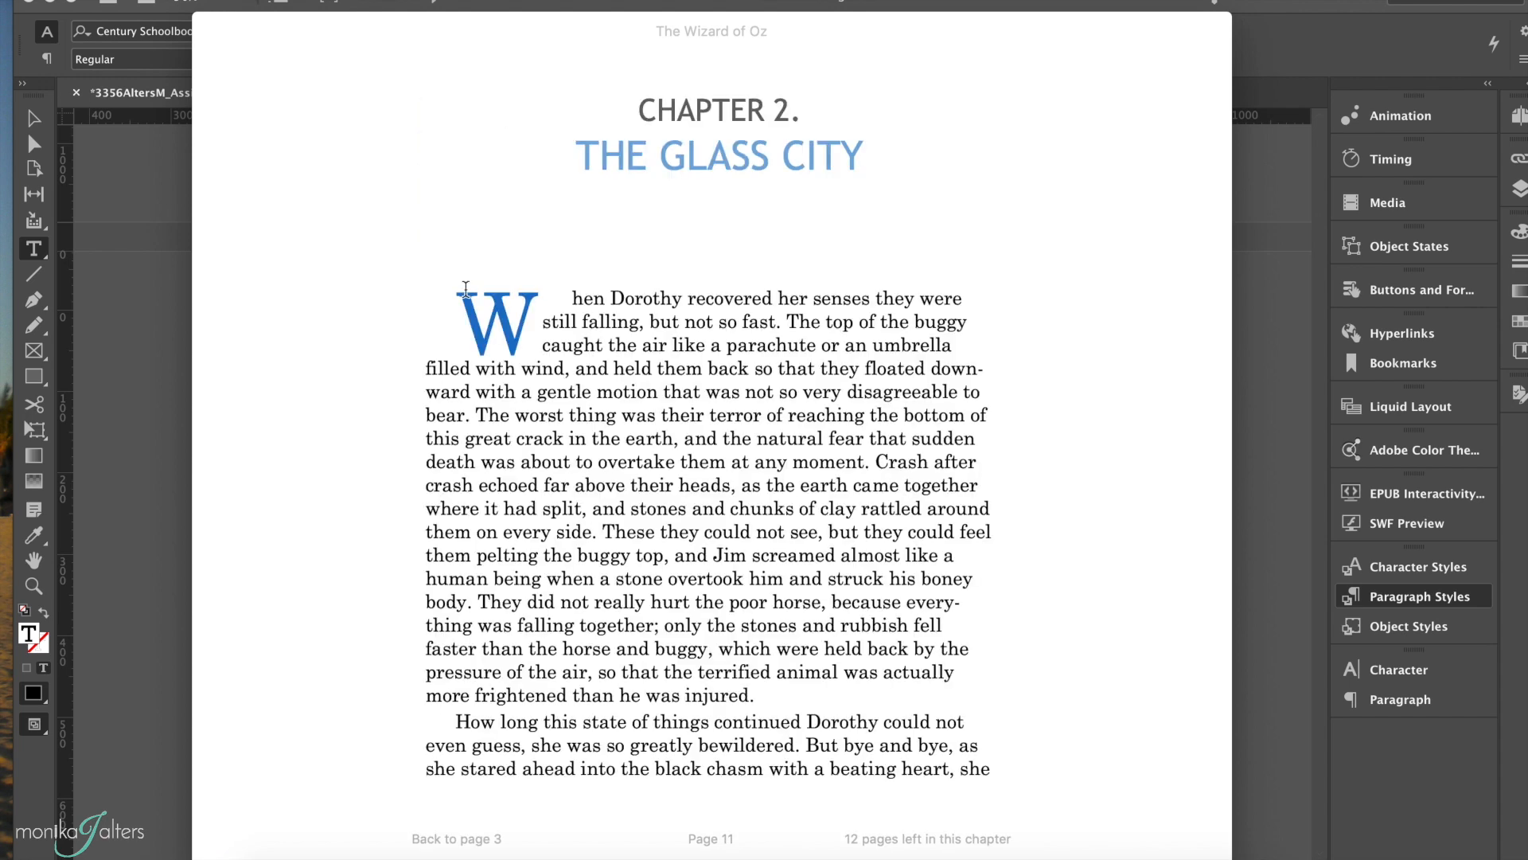
{"action": "key", "text": "Left"}
{"action": "key", "text": "Left"}
{"action": "key", "text": "Right"}
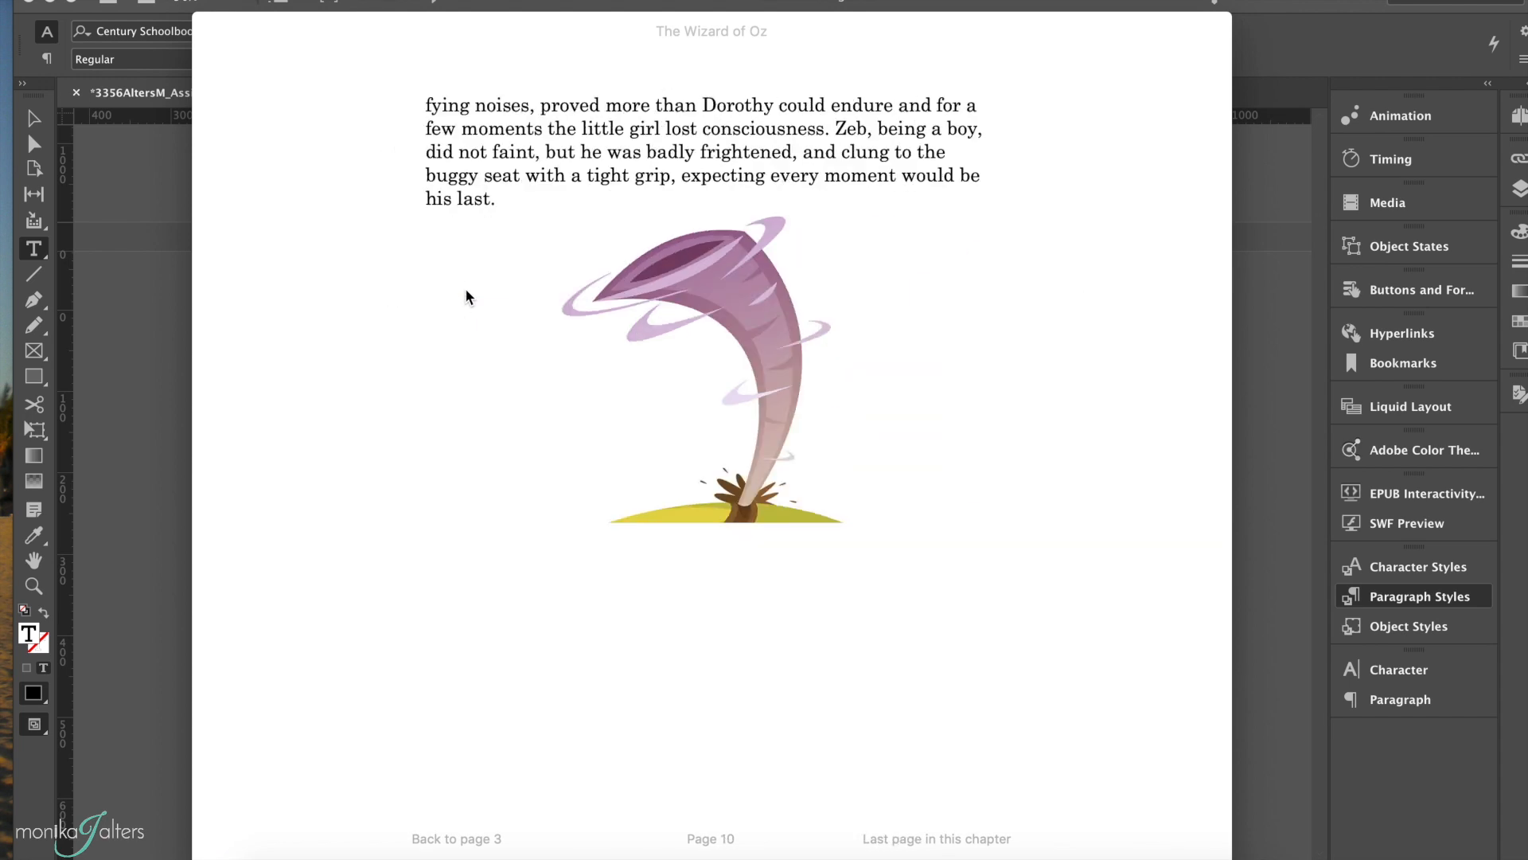
Step: Widen the reader window to a two-page spread and examine the break between Chapter 1 and Chapter 2
{"action": "left_click_drag", "start_coordinate": [1235, 858], "coordinate": [1426, 819]}
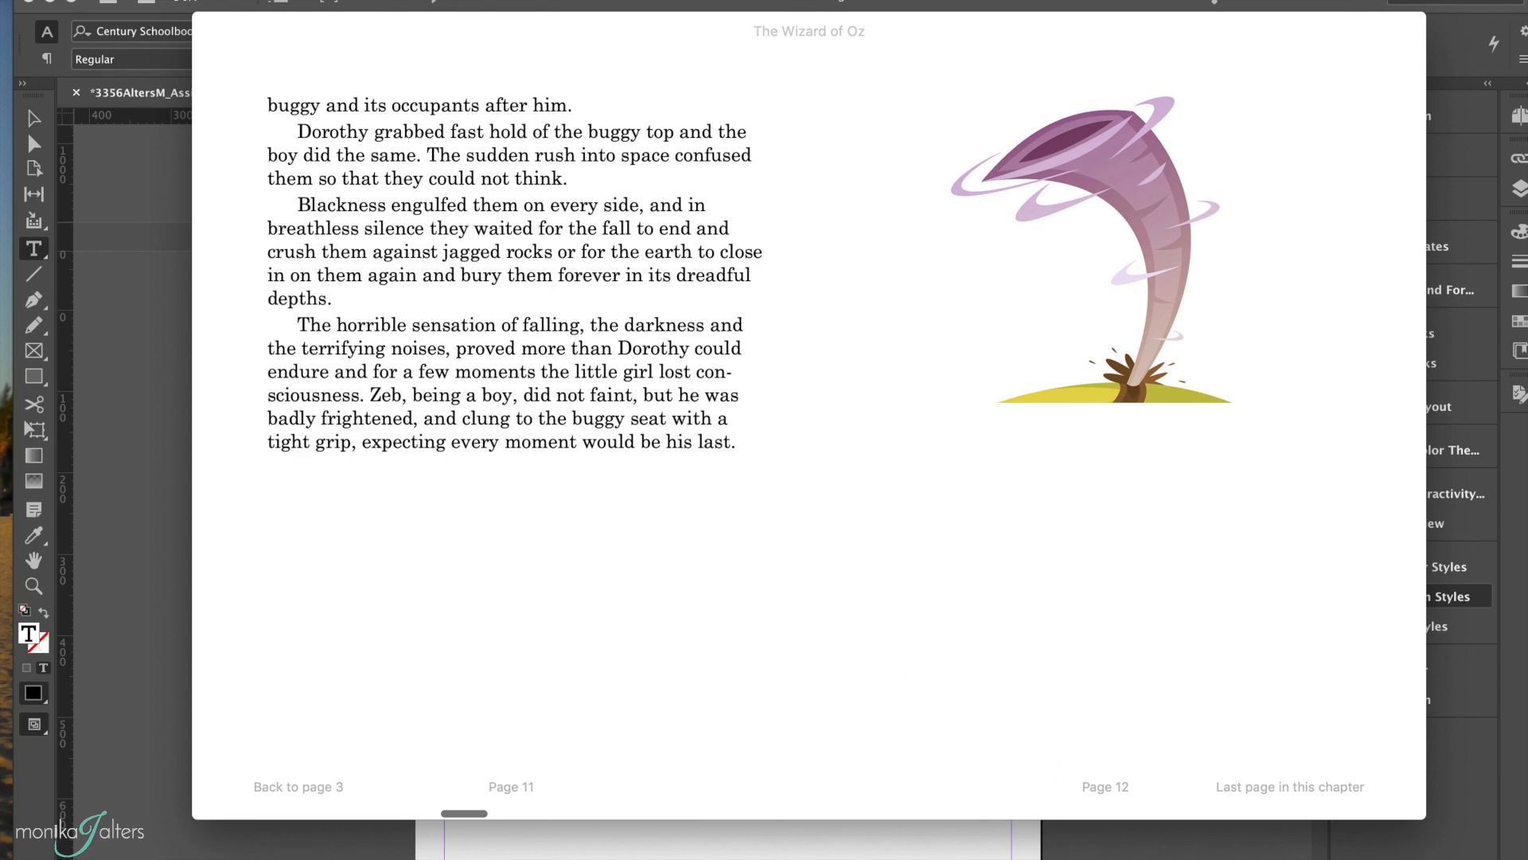
{"action": "scroll", "coordinate": [1136, 523], "scroll_direction": "right", "scroll_amount": 5}
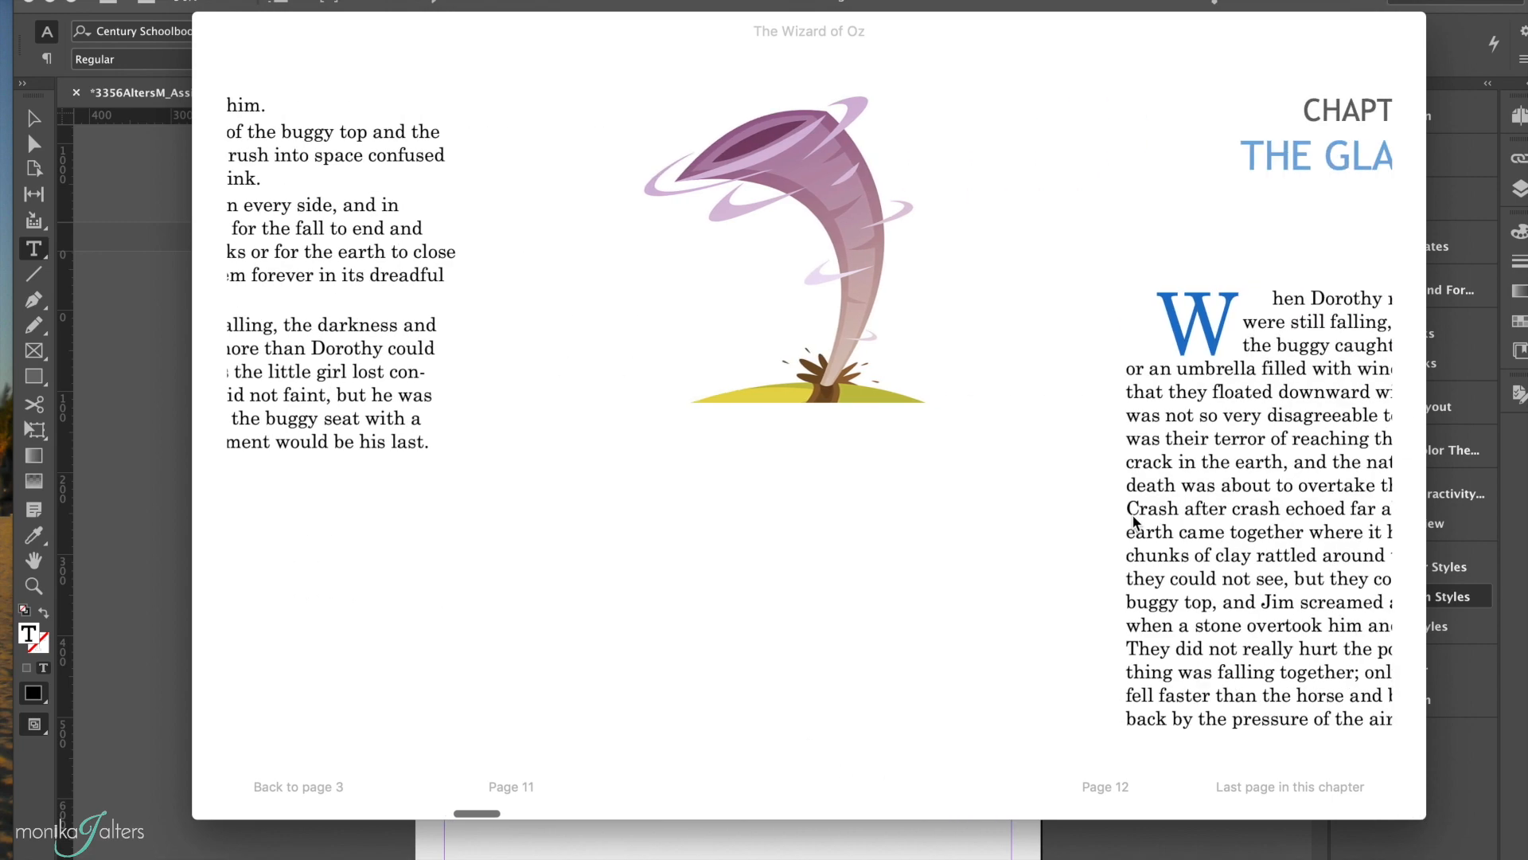
{"action": "scroll", "coordinate": [765, 156], "scroll_direction": "left", "scroll_amount": 5}
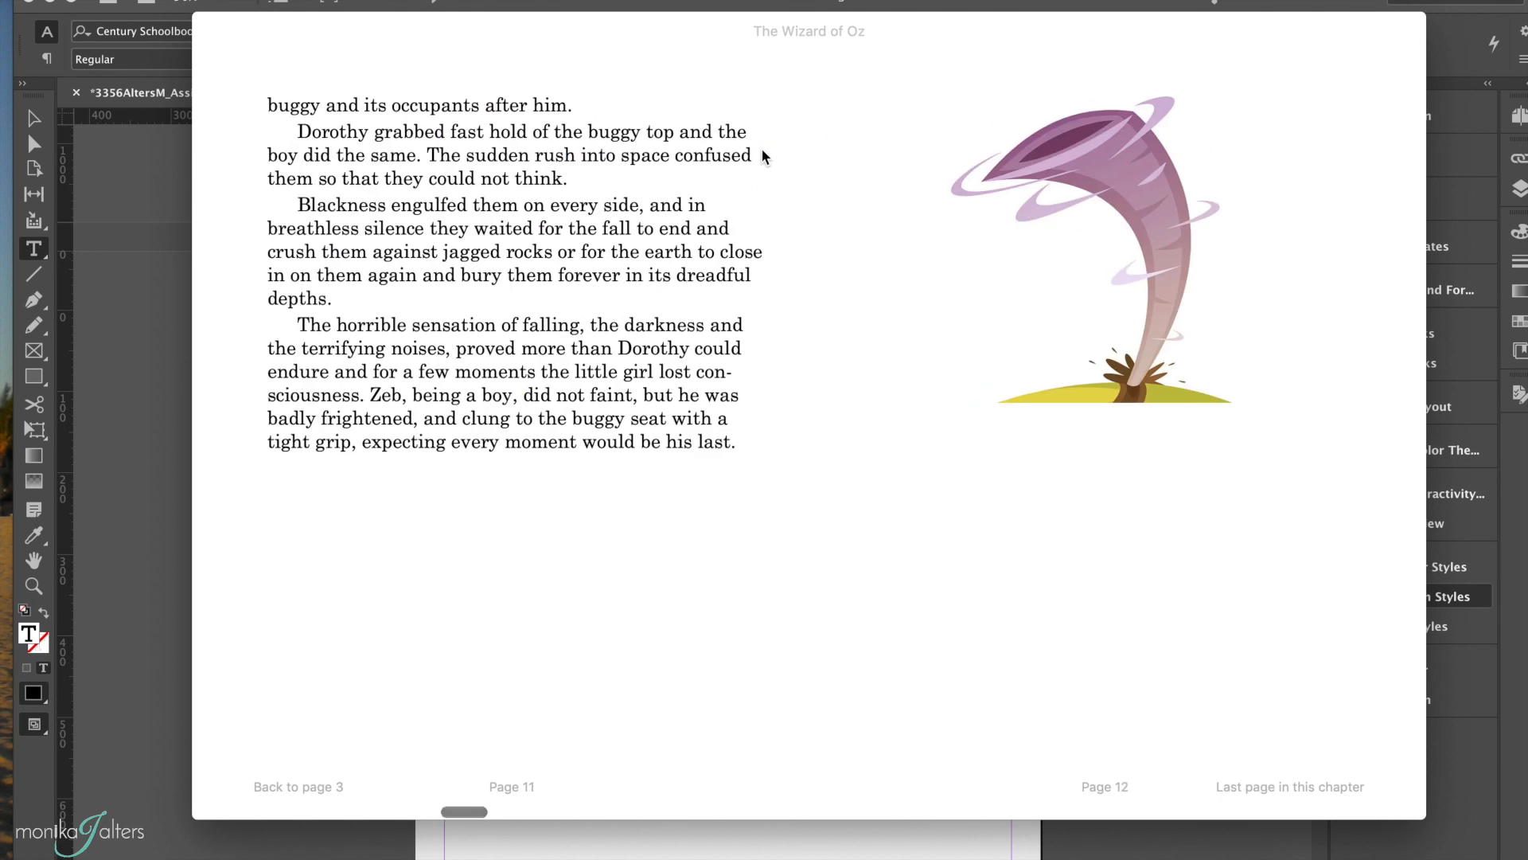
{"action": "scroll", "coordinate": [761, 146], "scroll_direction": "right", "scroll_amount": 5}
{"action": "scroll", "coordinate": [574, 408], "scroll_direction": "left", "scroll_amount": 5}
Step: Page through Chapters 2 to 4 to examine the chapter openings, text flow and image placement
{"action": "scroll", "coordinate": [1046, 482], "scroll_direction": "right", "scroll_amount": 10}
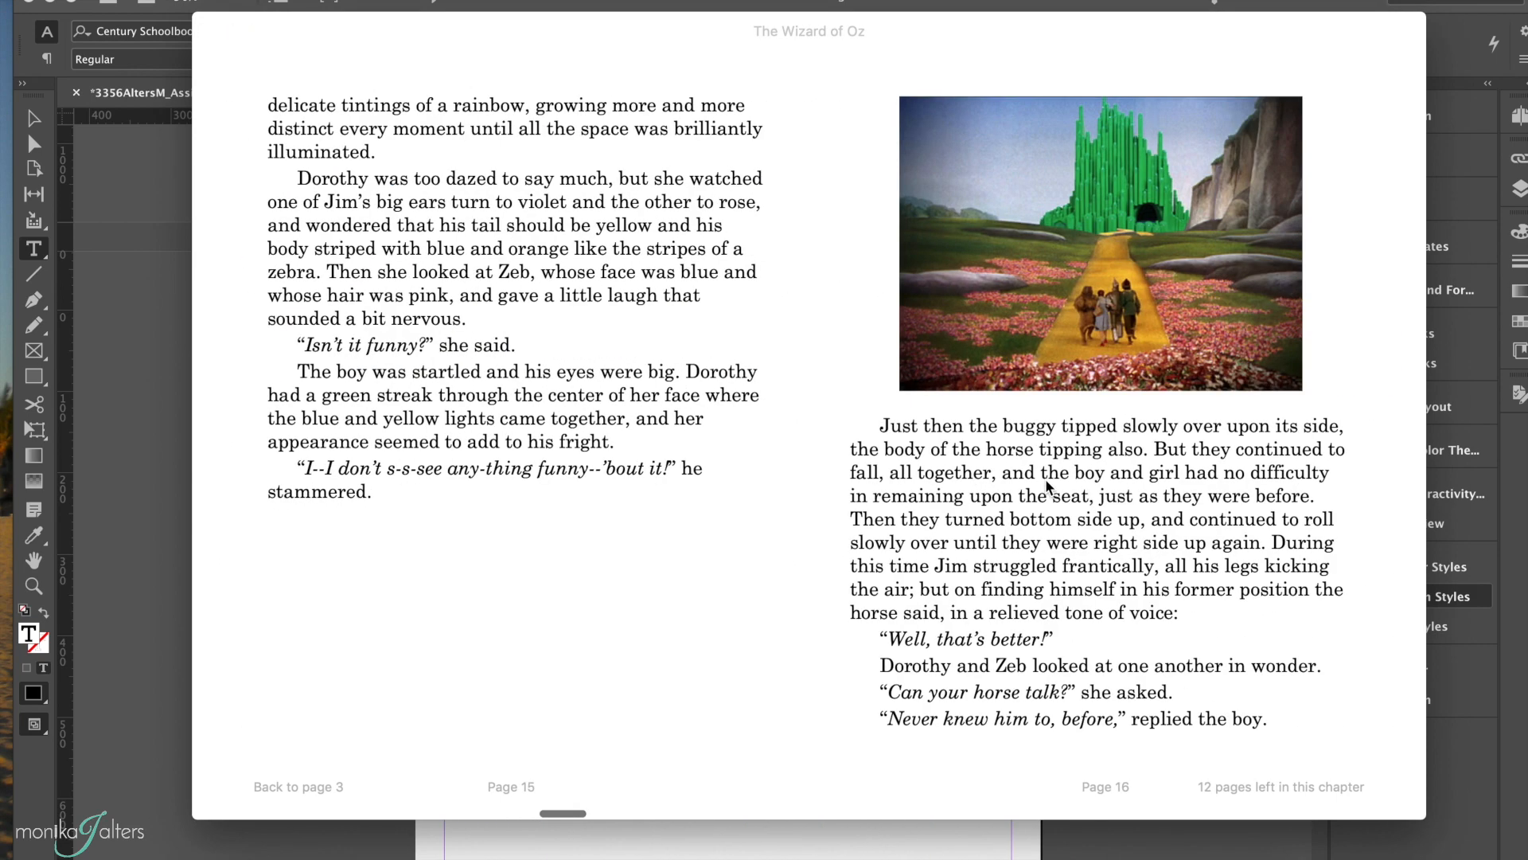
{"action": "scroll", "coordinate": [1047, 486], "scroll_direction": "right", "scroll_amount": 10}
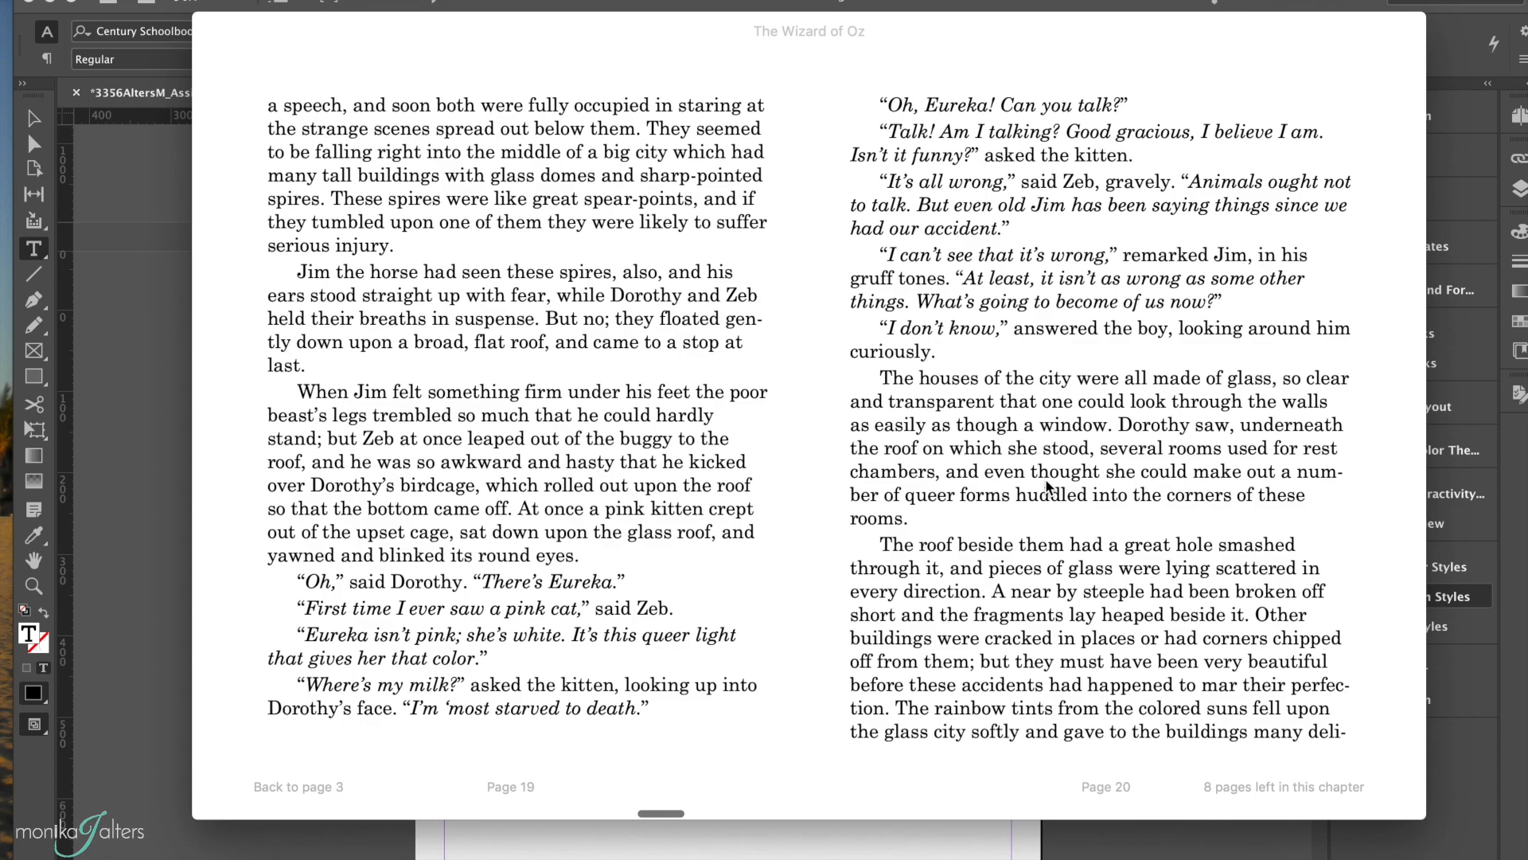
{"action": "scroll", "coordinate": [1045, 481], "scroll_direction": "right", "scroll_amount": 10}
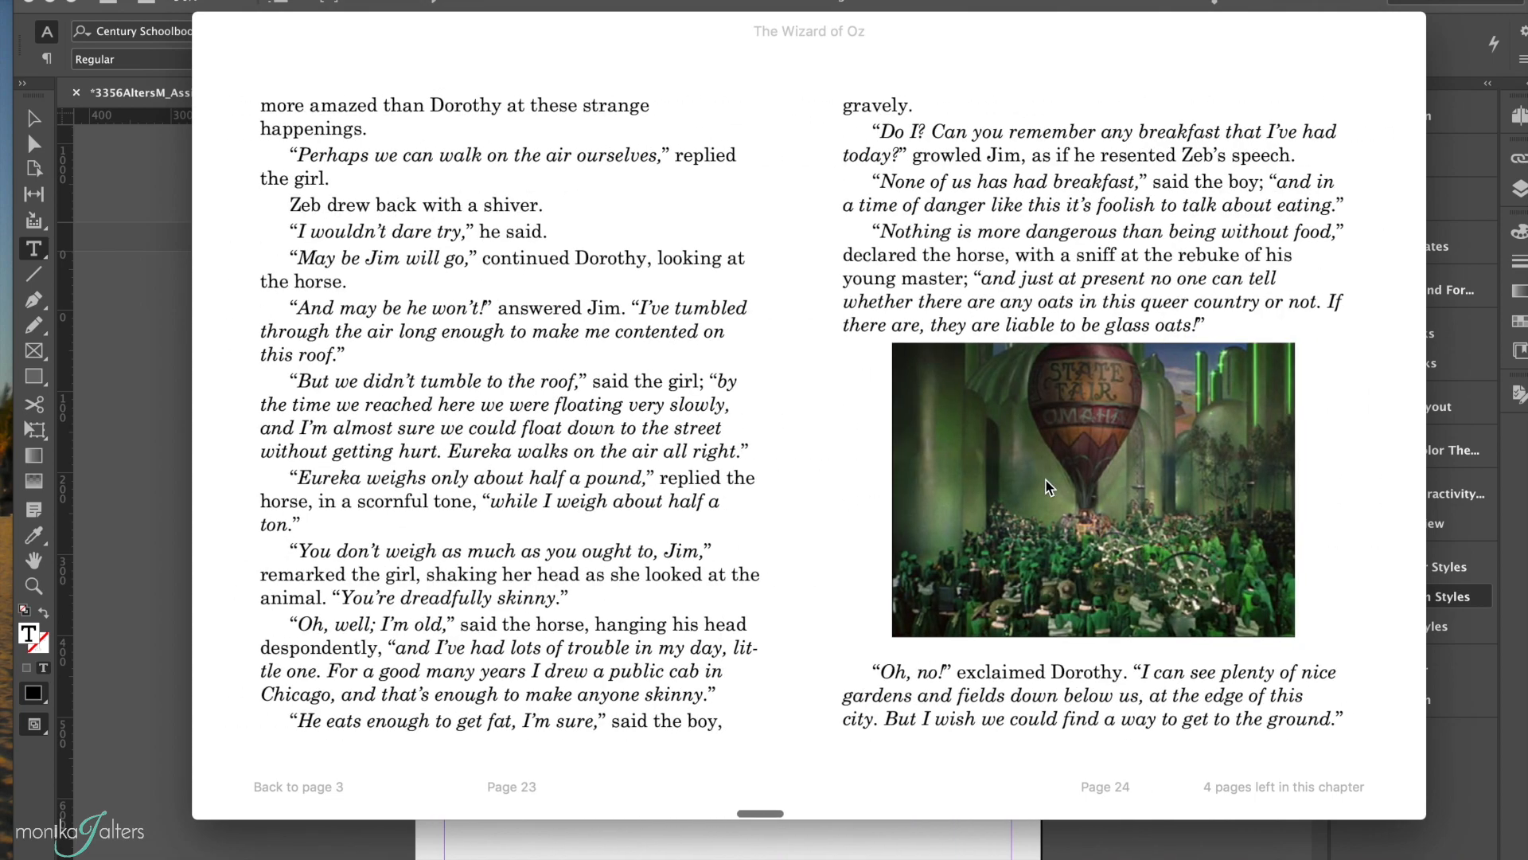
{"action": "scroll", "coordinate": [1046, 481], "scroll_direction": "right", "scroll_amount": 10}
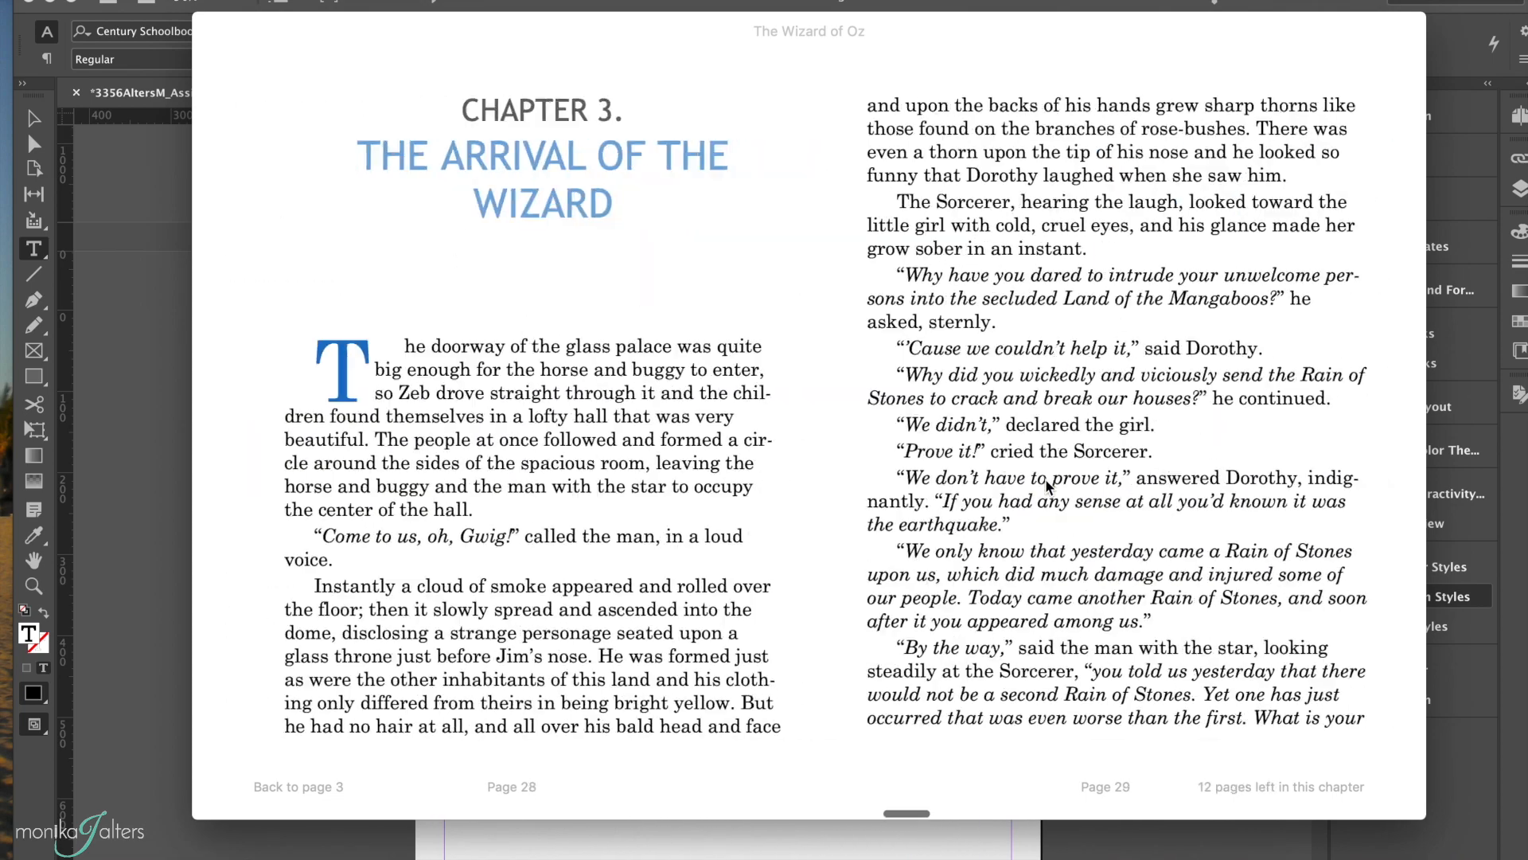
{"action": "scroll", "coordinate": [1046, 481], "scroll_direction": "right", "scroll_amount": 10}
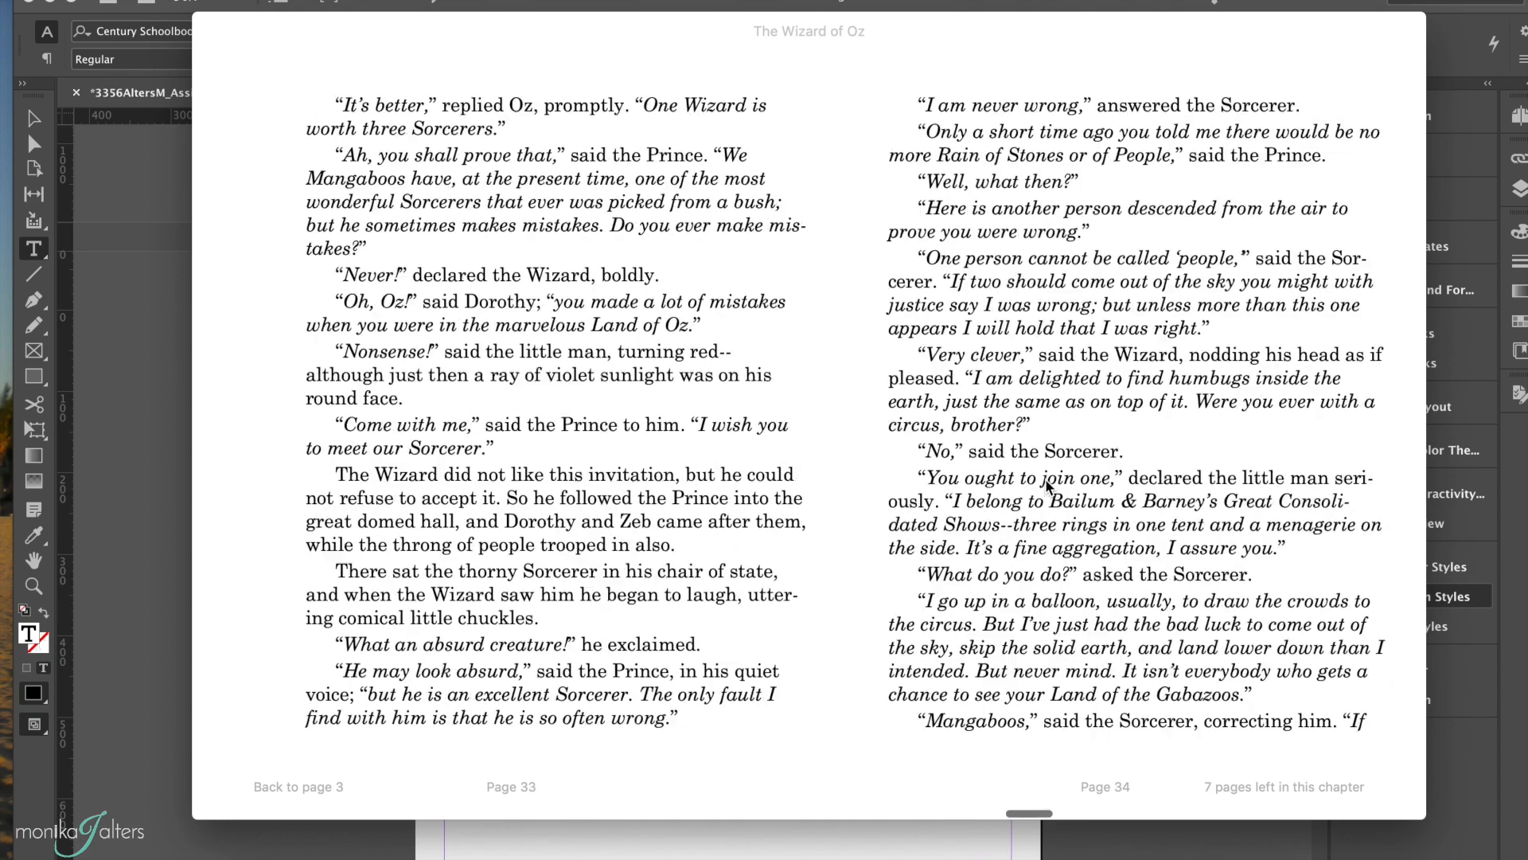
{"action": "scroll", "coordinate": [1046, 483], "scroll_direction": "right", "scroll_amount": 3}
{"action": "scroll", "coordinate": [1046, 480], "scroll_direction": "right", "scroll_amount": 5}
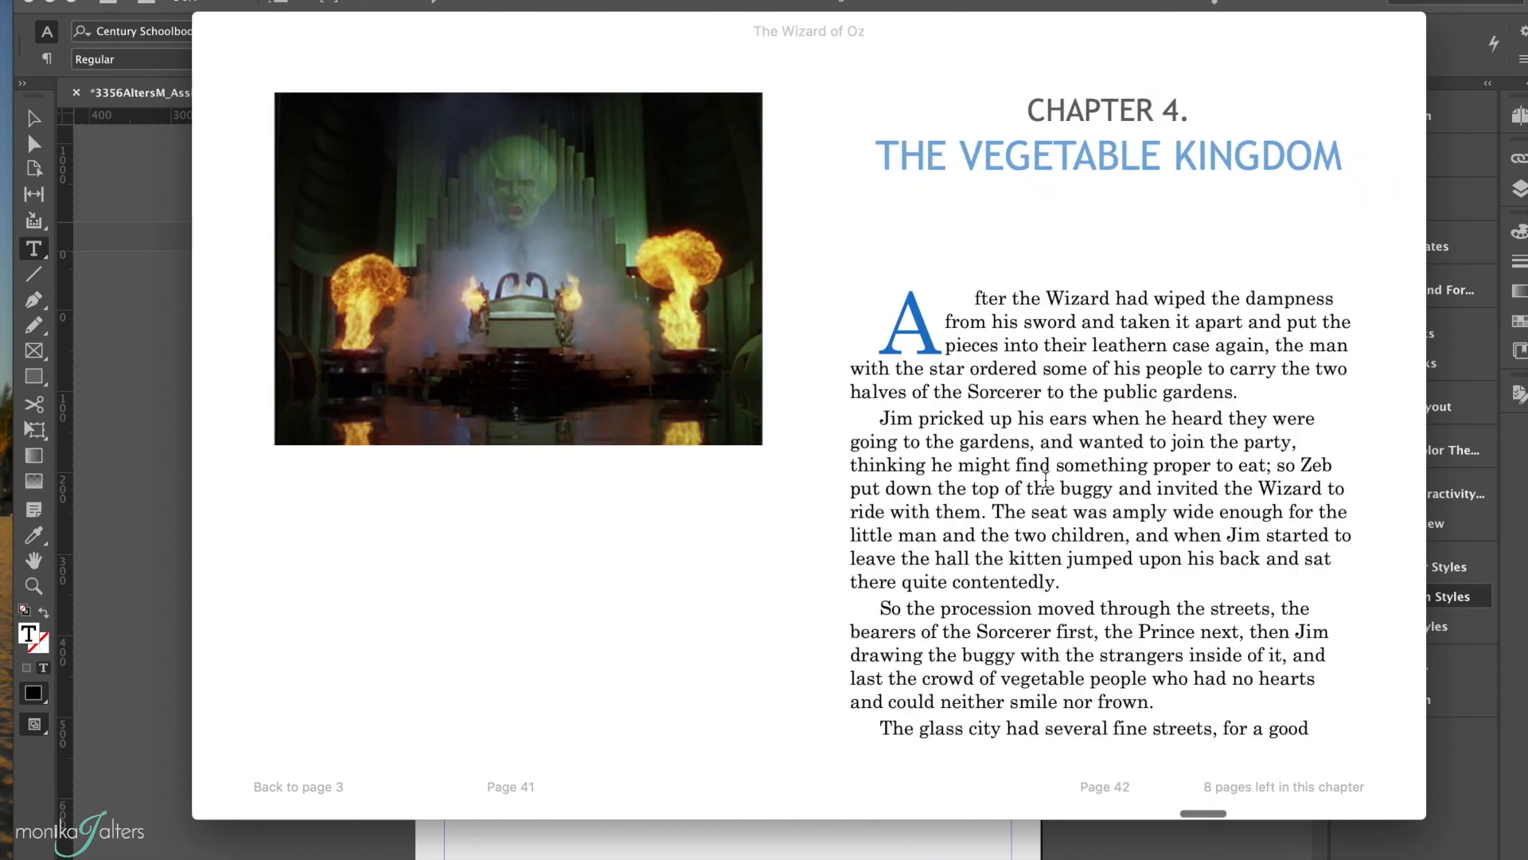
{"action": "scroll", "coordinate": [1046, 479], "scroll_direction": "left", "scroll_amount": 5}
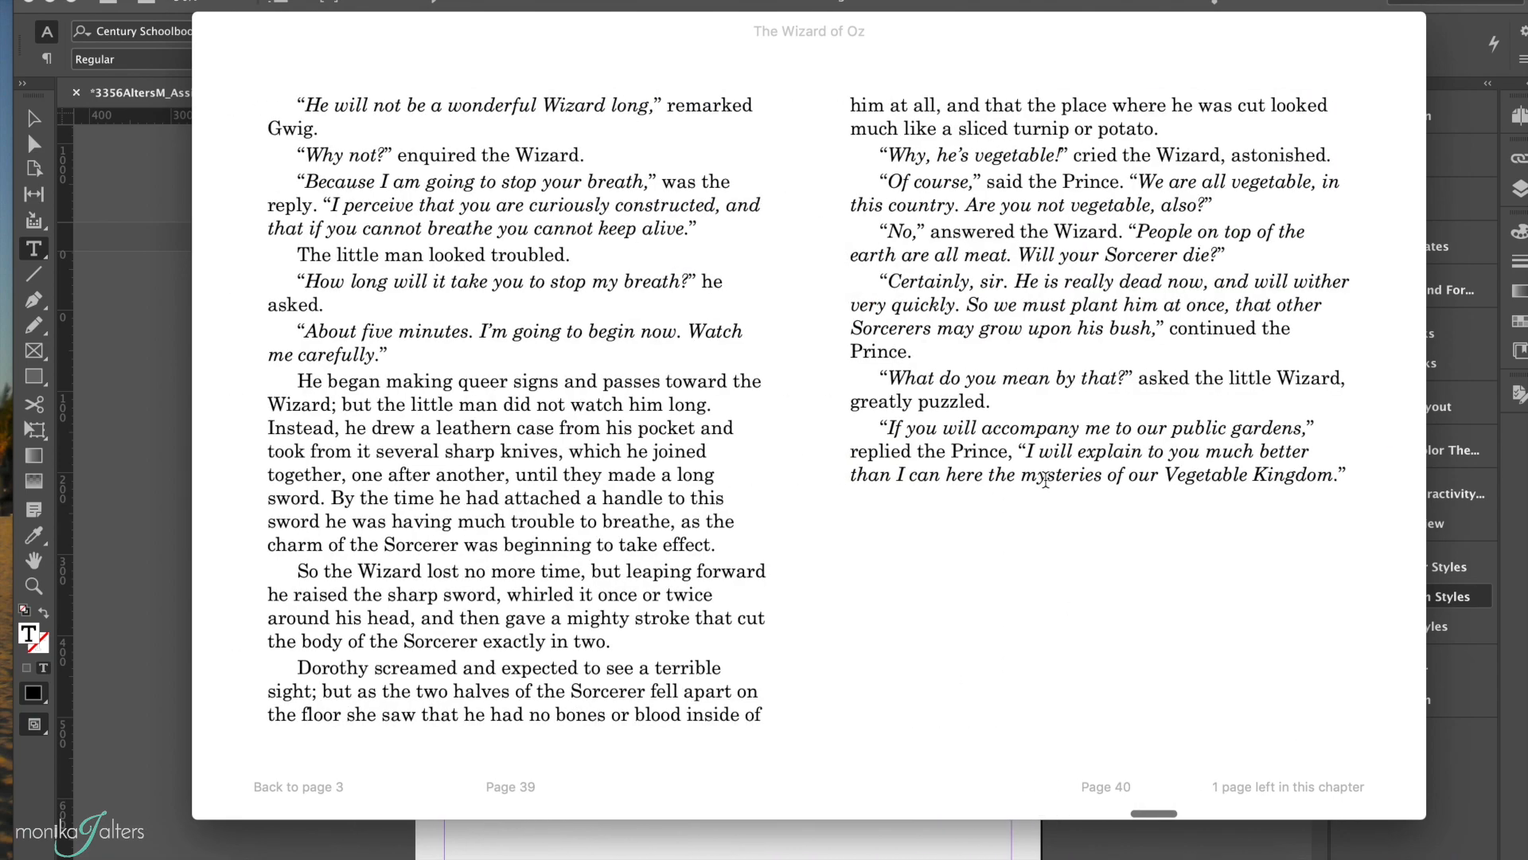
{"action": "scroll", "coordinate": [1045, 479], "scroll_direction": "right", "scroll_amount": 10}
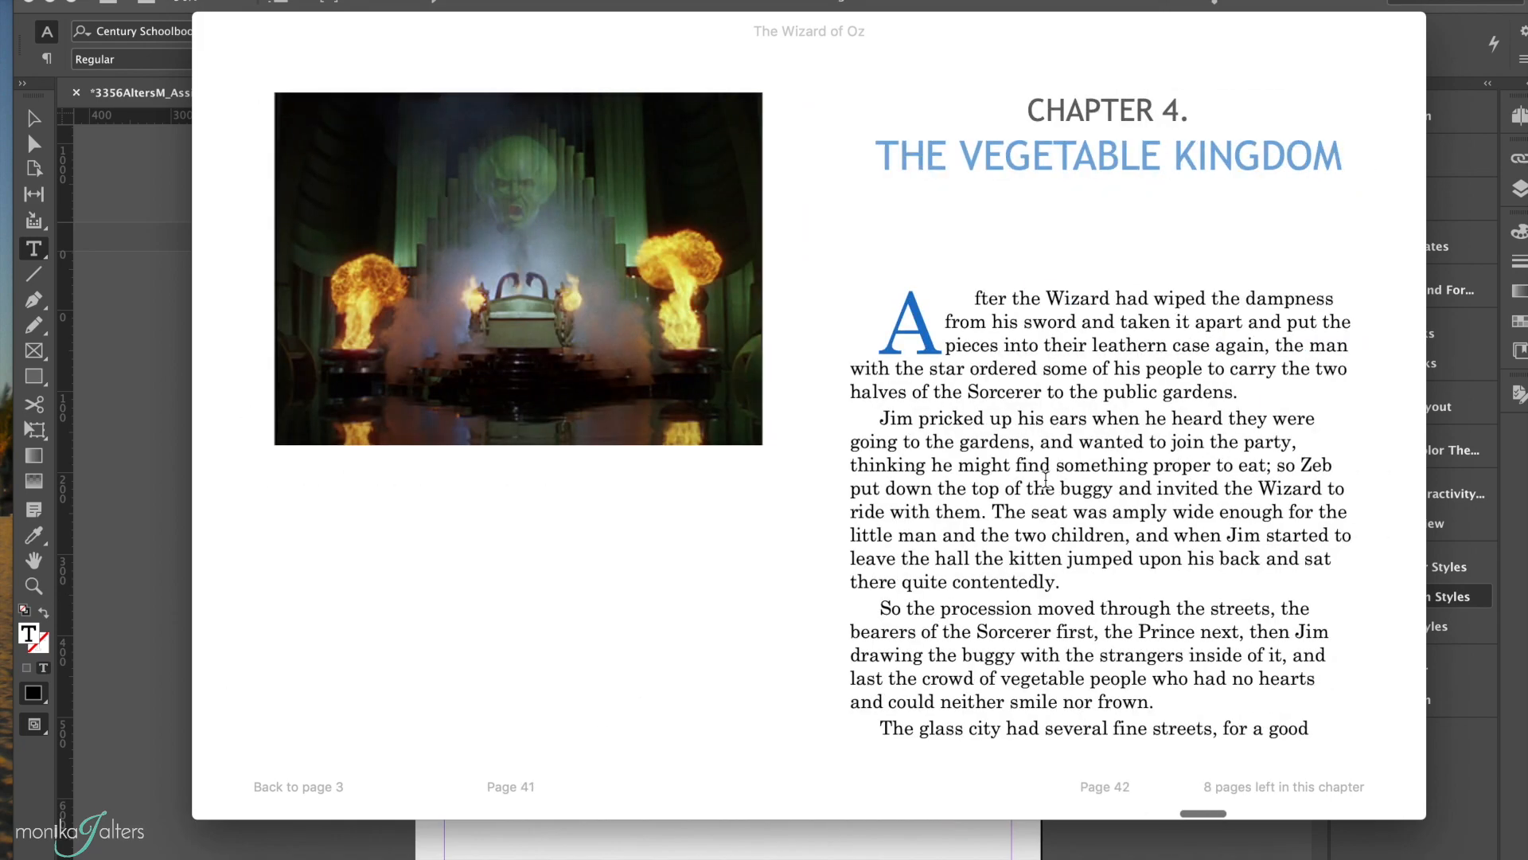
{"action": "scroll", "coordinate": [1044, 479], "scroll_direction": "right", "scroll_amount": 10}
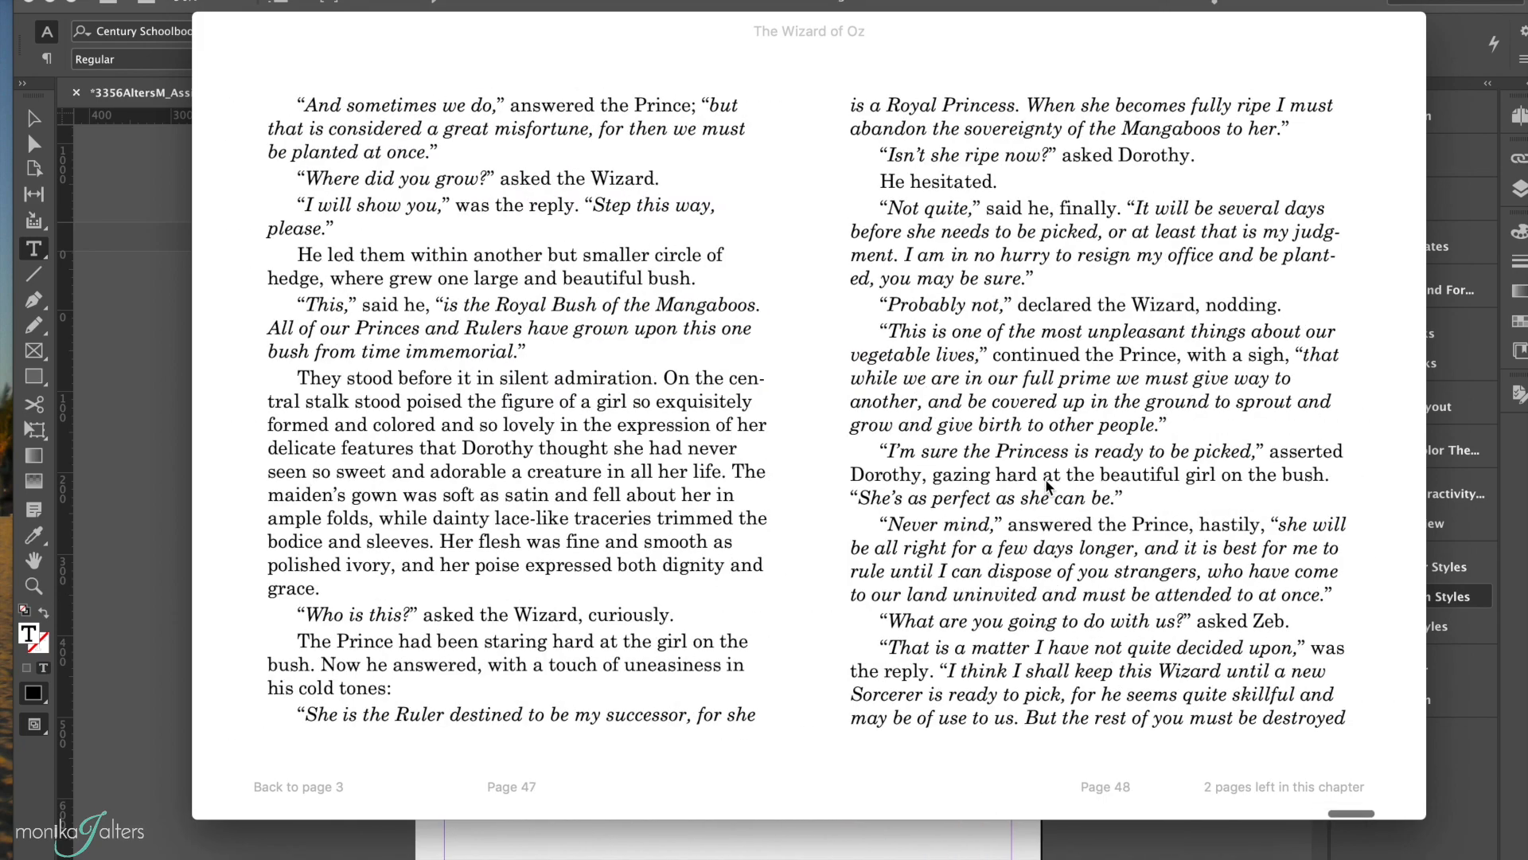
{"action": "scroll", "coordinate": [1045, 479], "scroll_direction": "left", "scroll_amount": 8}
{"action": "scroll", "coordinate": [1047, 486], "scroll_direction": "left", "scroll_amount": 4}
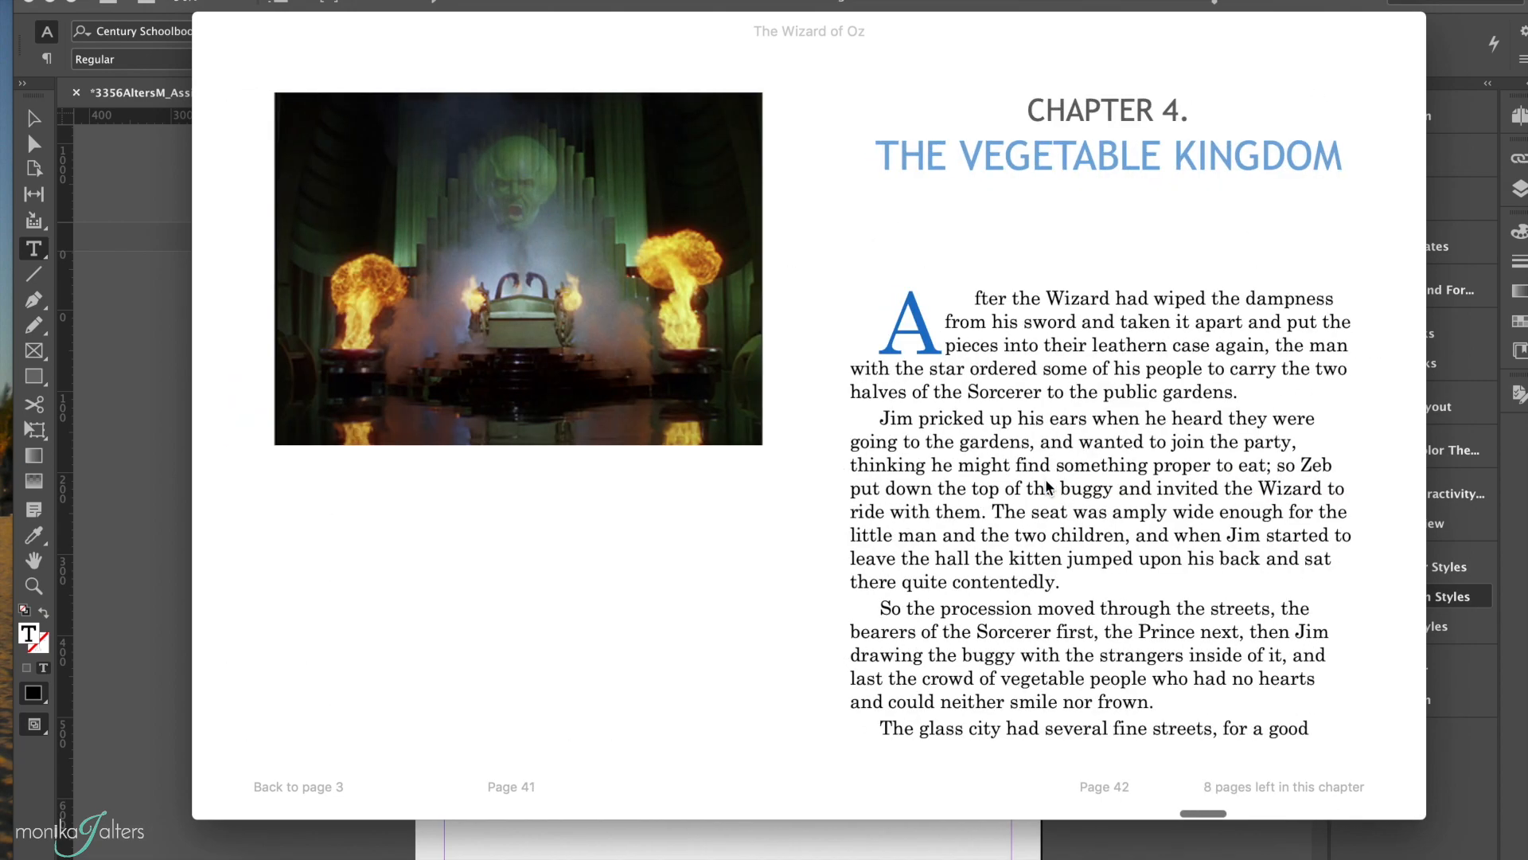
Step: Narrow the reader window, page back through Chapter 3, and widen the window again to examine the text reflow
{"action": "left_click_drag", "start_coordinate": [1431, 815], "coordinate": [989, 677]}
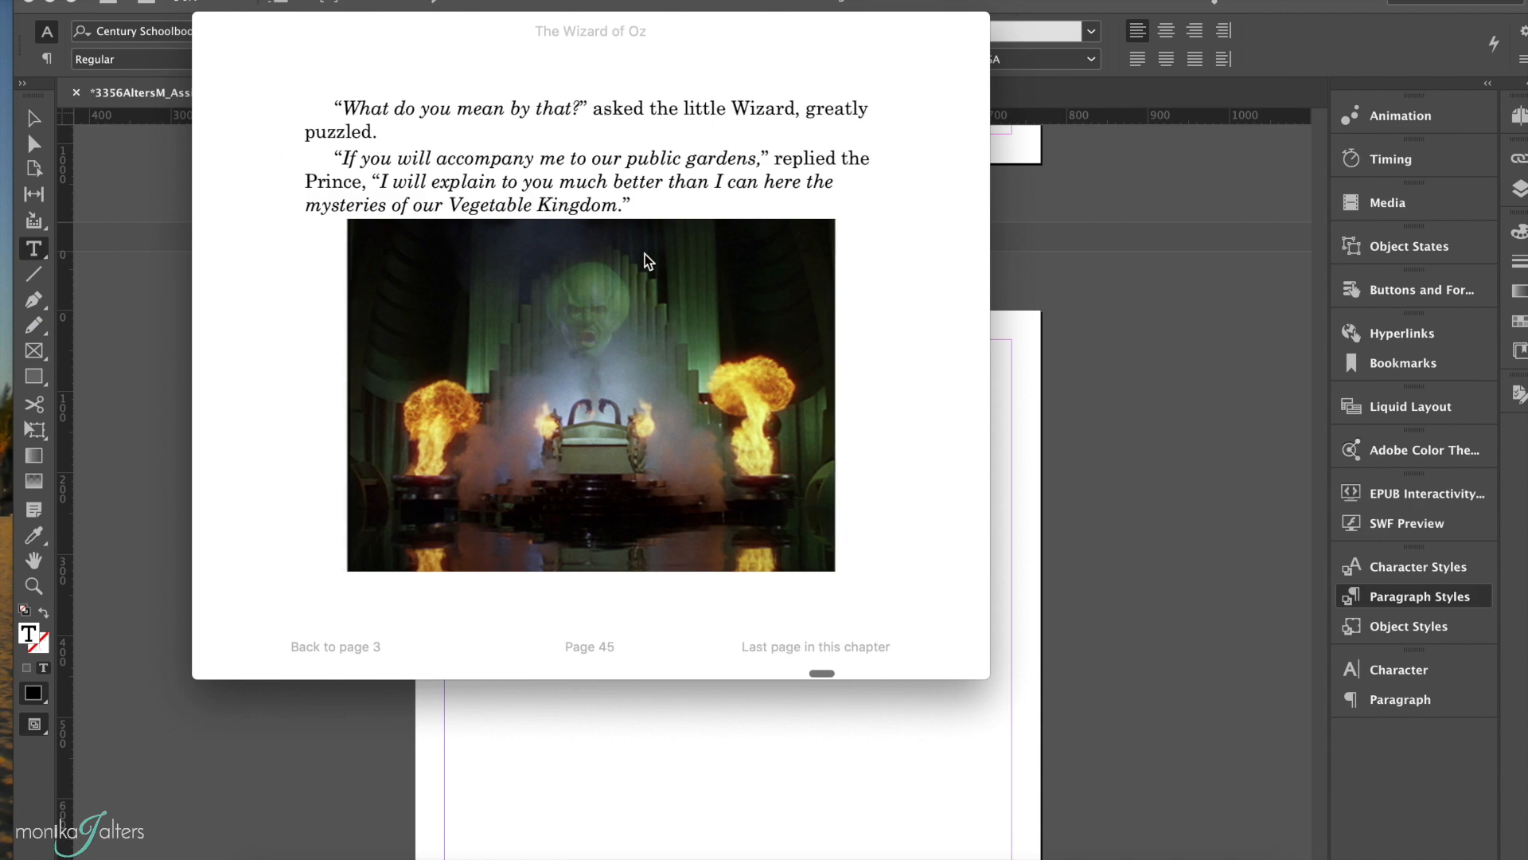
{"action": "scroll", "coordinate": [648, 256], "scroll_direction": "left", "scroll_amount": 3}
{"action": "scroll", "coordinate": [649, 257], "scroll_direction": "left", "scroll_amount": 5}
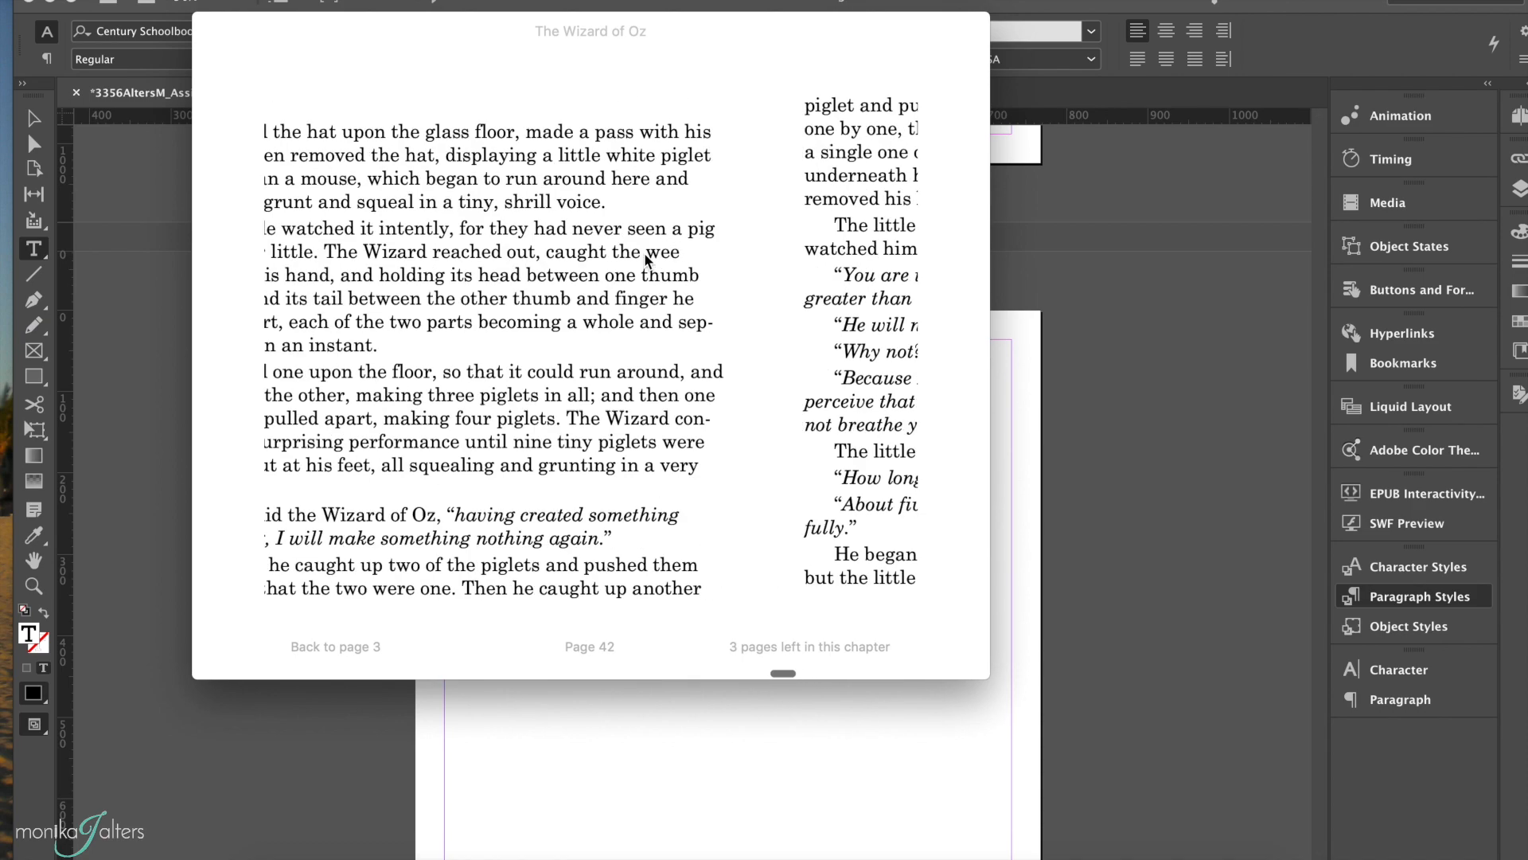
{"action": "scroll", "coordinate": [649, 256], "scroll_direction": "left", "scroll_amount": 5}
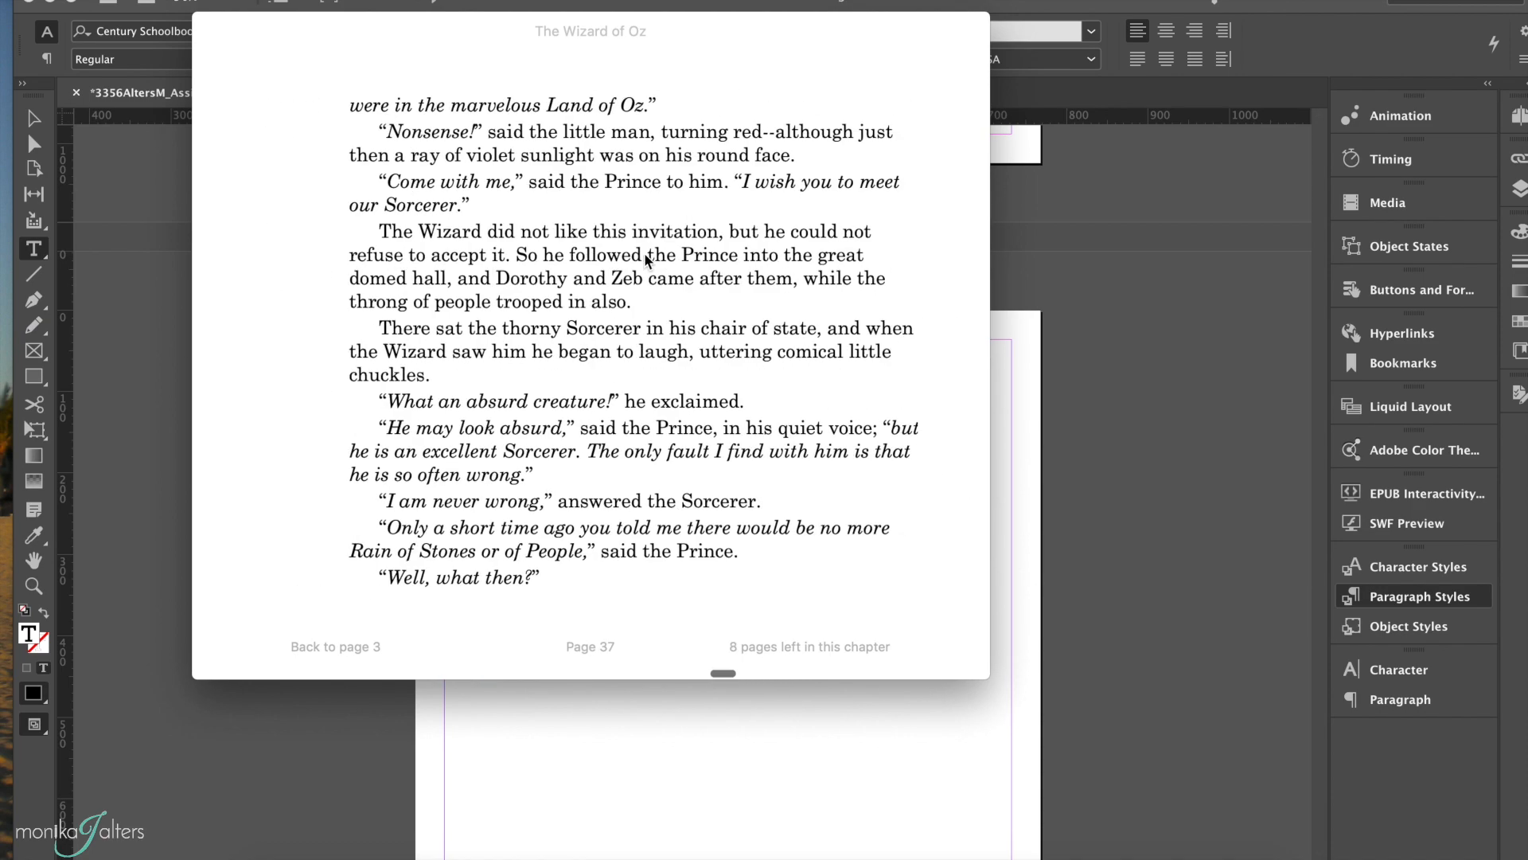
{"action": "scroll", "coordinate": [649, 257], "scroll_direction": "left", "scroll_amount": 3}
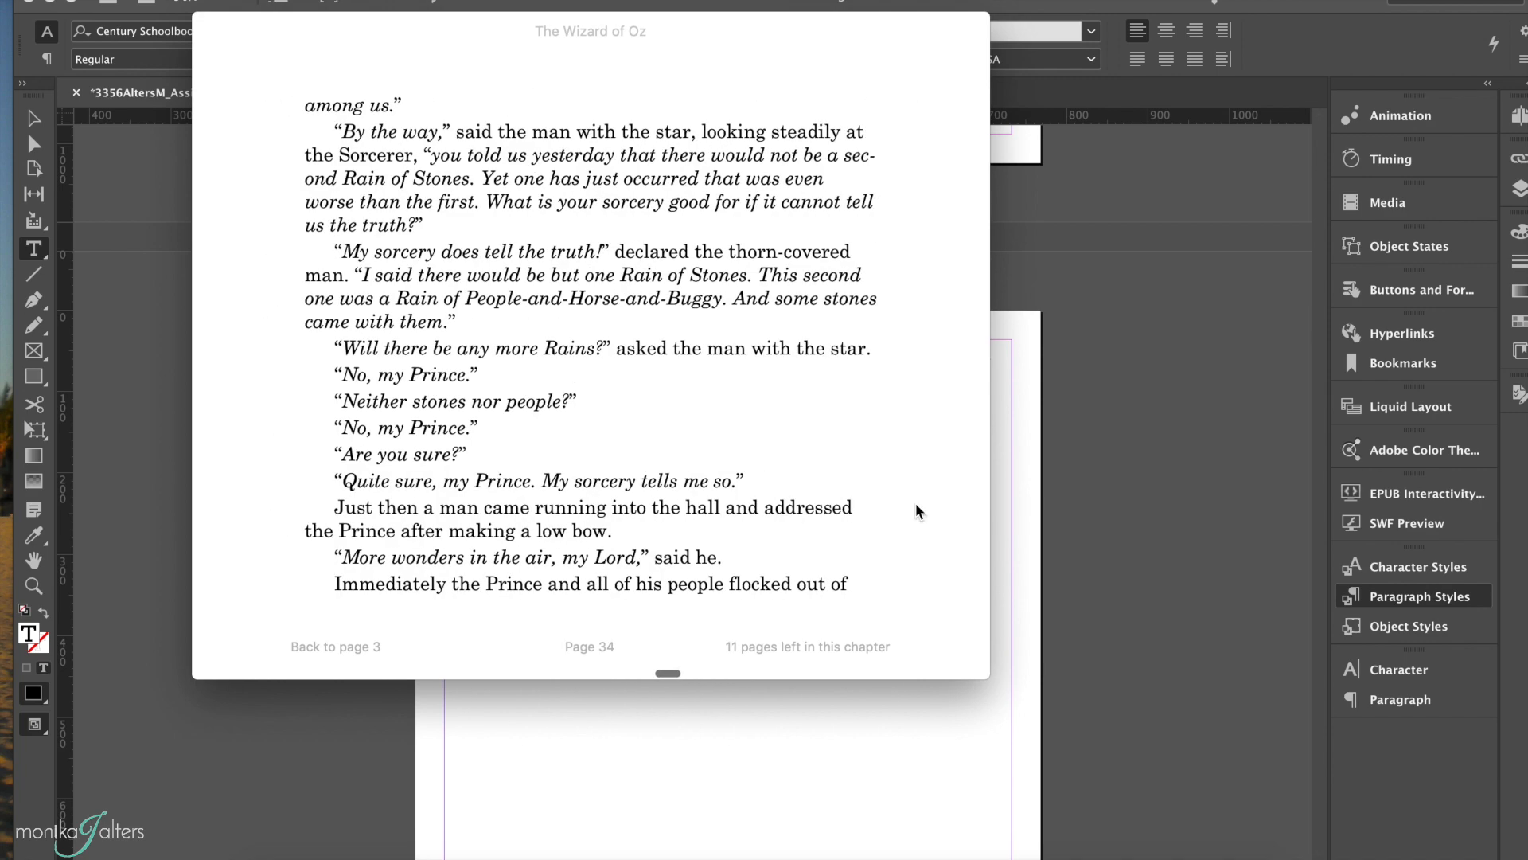
{"action": "left_click_drag", "start_coordinate": [982, 676], "coordinate": [1172, 783]}
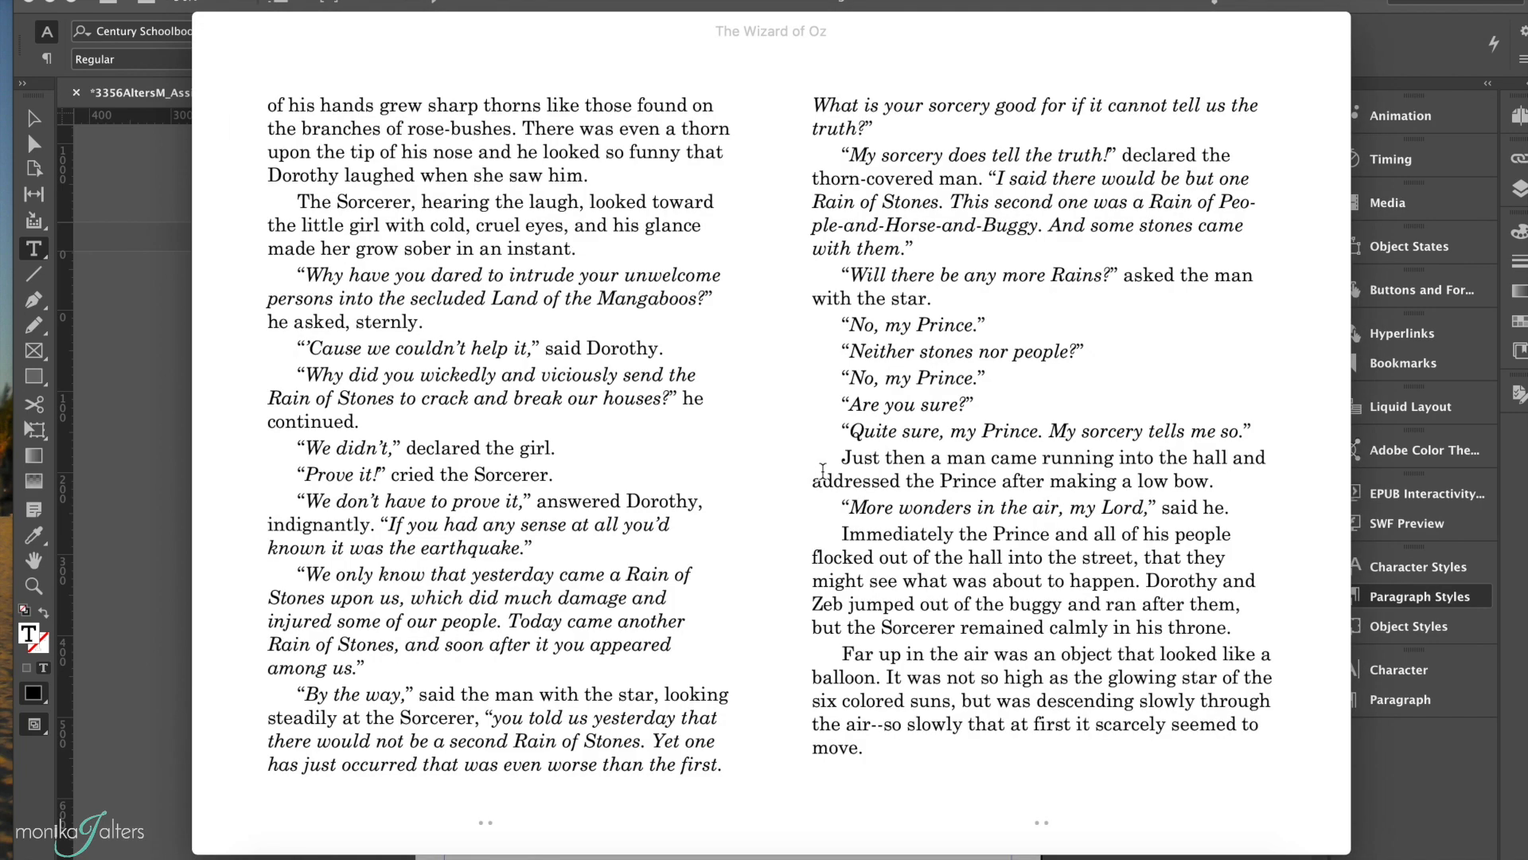
Step: Page back past the Contents page to the book's cover to examine how the image splits across pages
{"action": "scroll", "coordinate": [1011, 180], "scroll_direction": "right", "scroll_amount": 1}
{"action": "scroll", "coordinate": [819, 329], "scroll_direction": "left", "scroll_amount": 8}
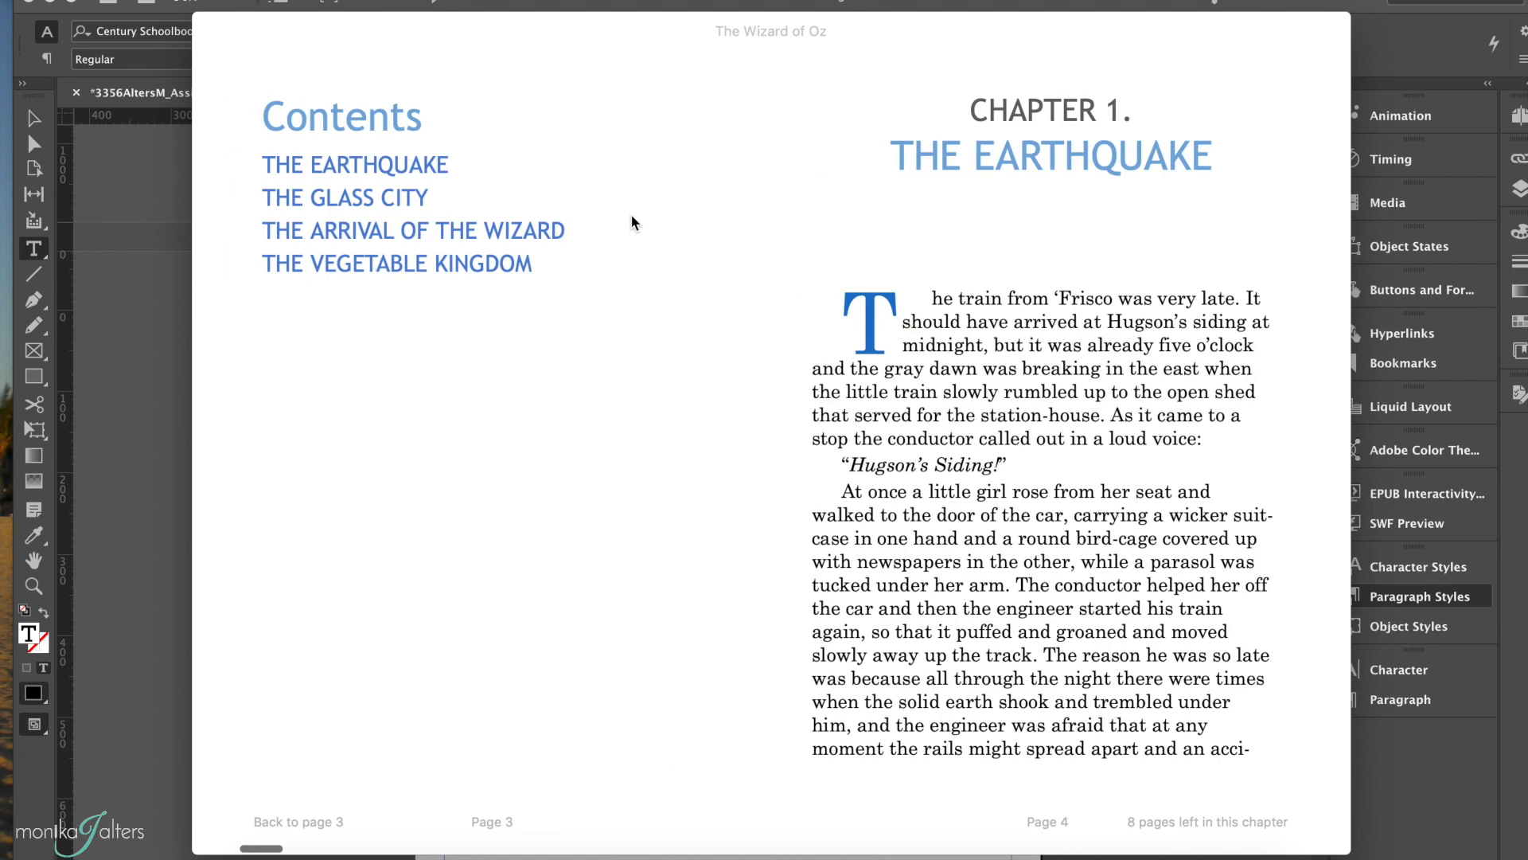
{"action": "scroll", "coordinate": [394, 129], "scroll_direction": "left", "scroll_amount": 1}
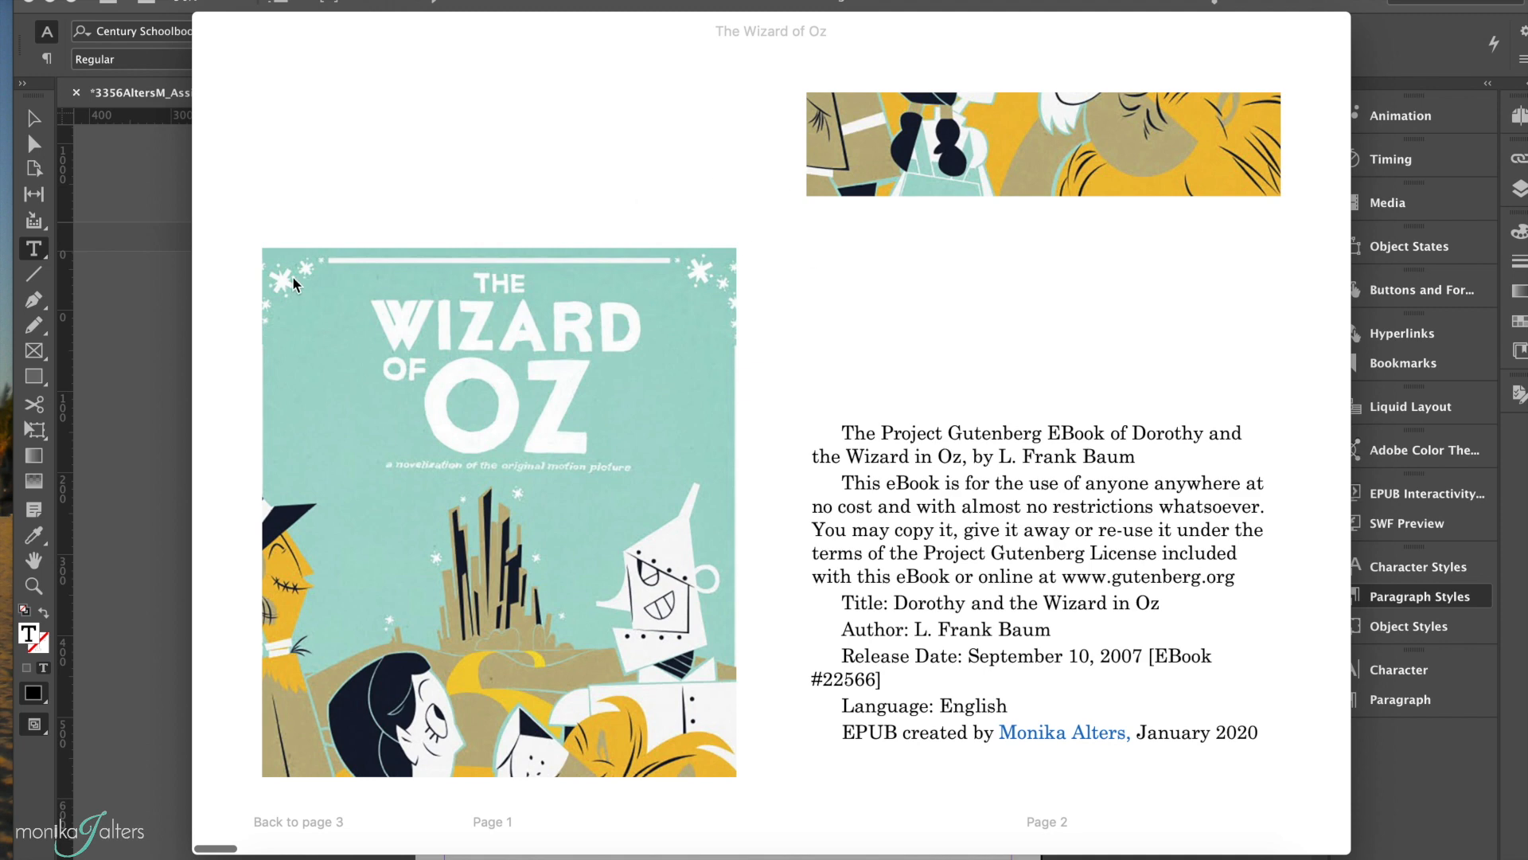
Step: Return to InDesign and scale the cover image on the first page down about its centre to about 397 × 543 px
{"action": "left_click", "coordinate": [142, 343]}
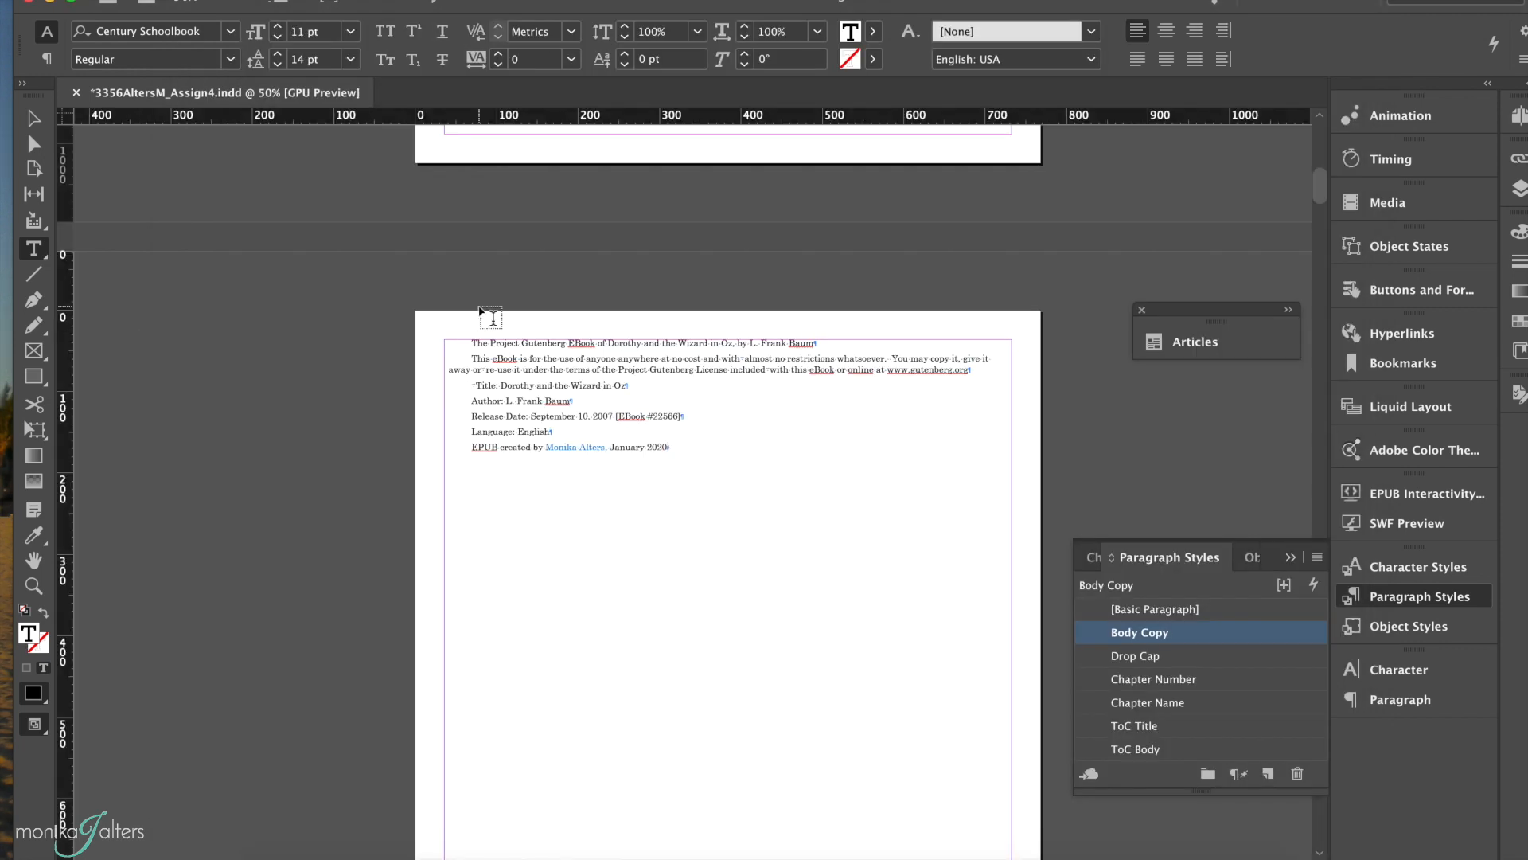
{"action": "scroll", "coordinate": [488, 314], "scroll_direction": "up", "scroll_amount": 5}
{"action": "left_click", "coordinate": [529, 294]}
{"action": "left_click", "coordinate": [33, 118]}
{"action": "scroll", "coordinate": [455, 335], "scroll_direction": "up", "scroll_amount": 5}
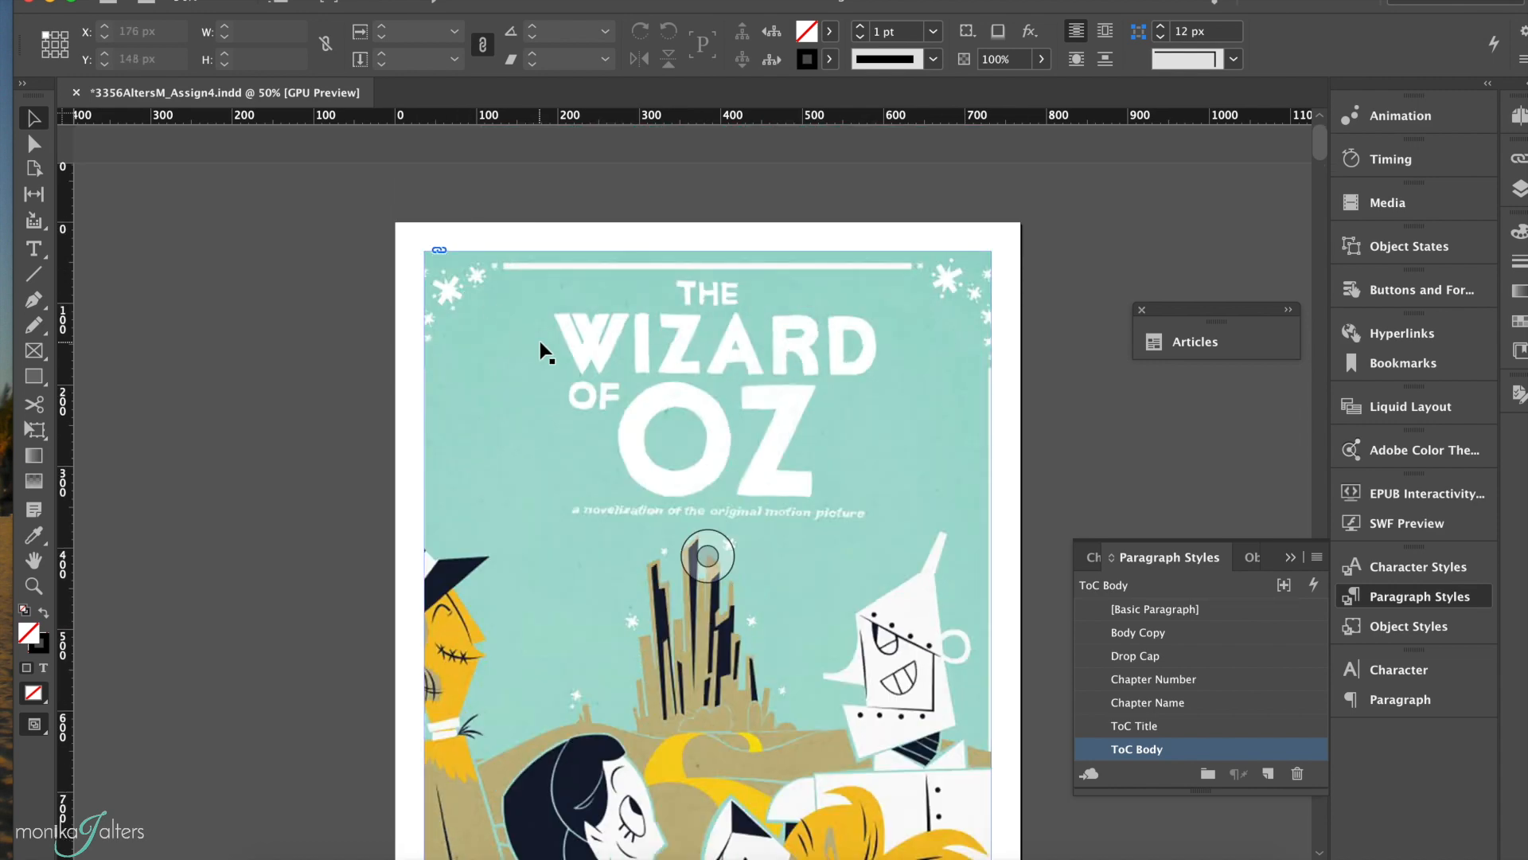
{"action": "left_click", "coordinate": [539, 344]}
{"action": "scroll", "coordinate": [538, 341], "scroll_direction": "down", "scroll_amount": 1}
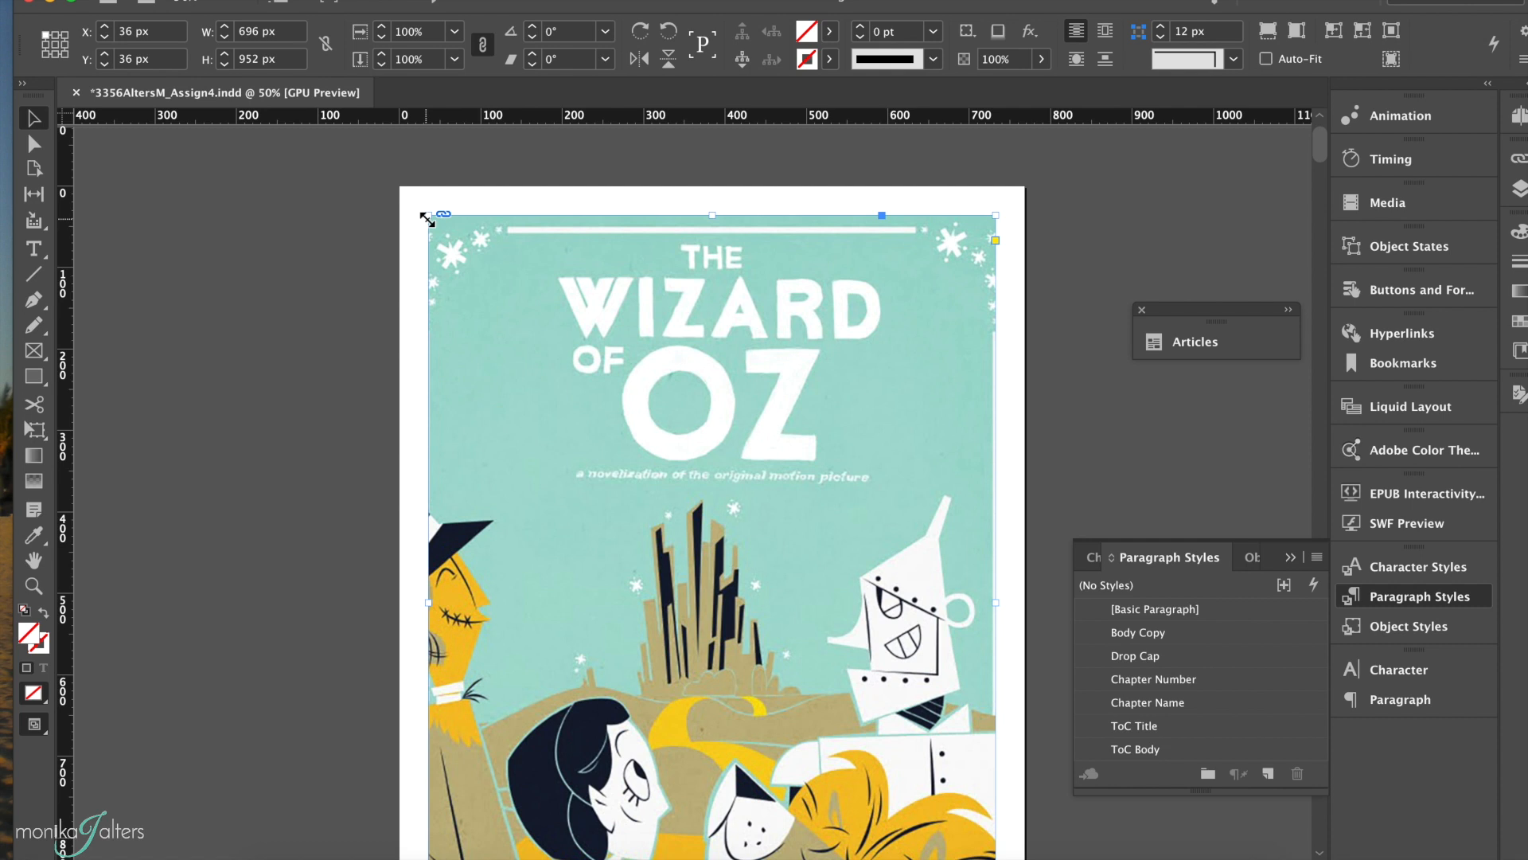
{"action": "left_click_drag", "start_coordinate": [427, 218], "coordinate": [550, 382]}
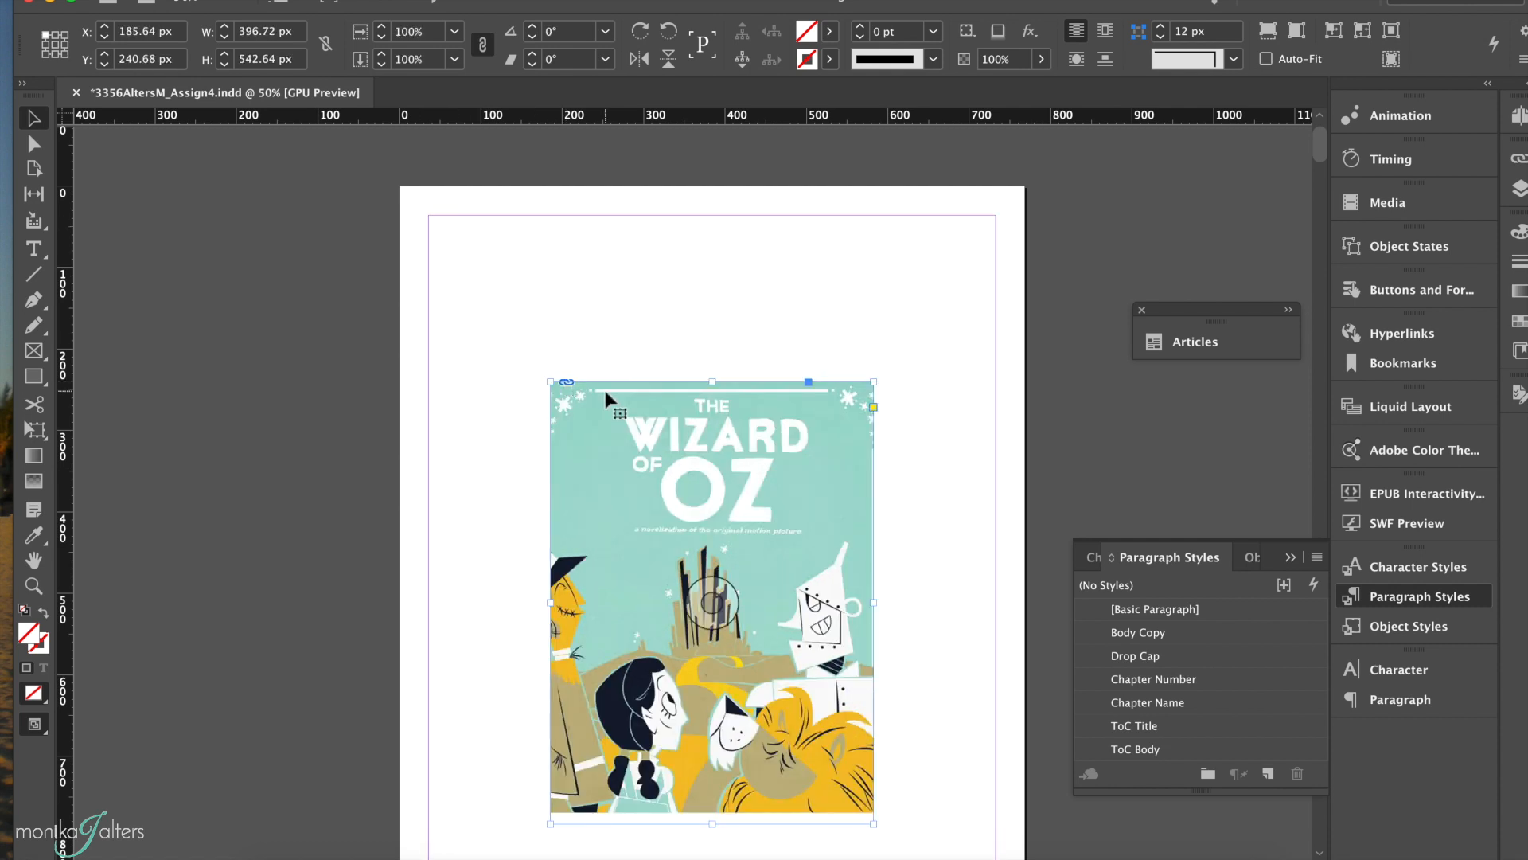
{"action": "scroll", "coordinate": [603, 386], "scroll_direction": "down", "scroll_amount": 1}
{"action": "scroll", "coordinate": [603, 386], "scroll_direction": "down", "scroll_amount": 3}
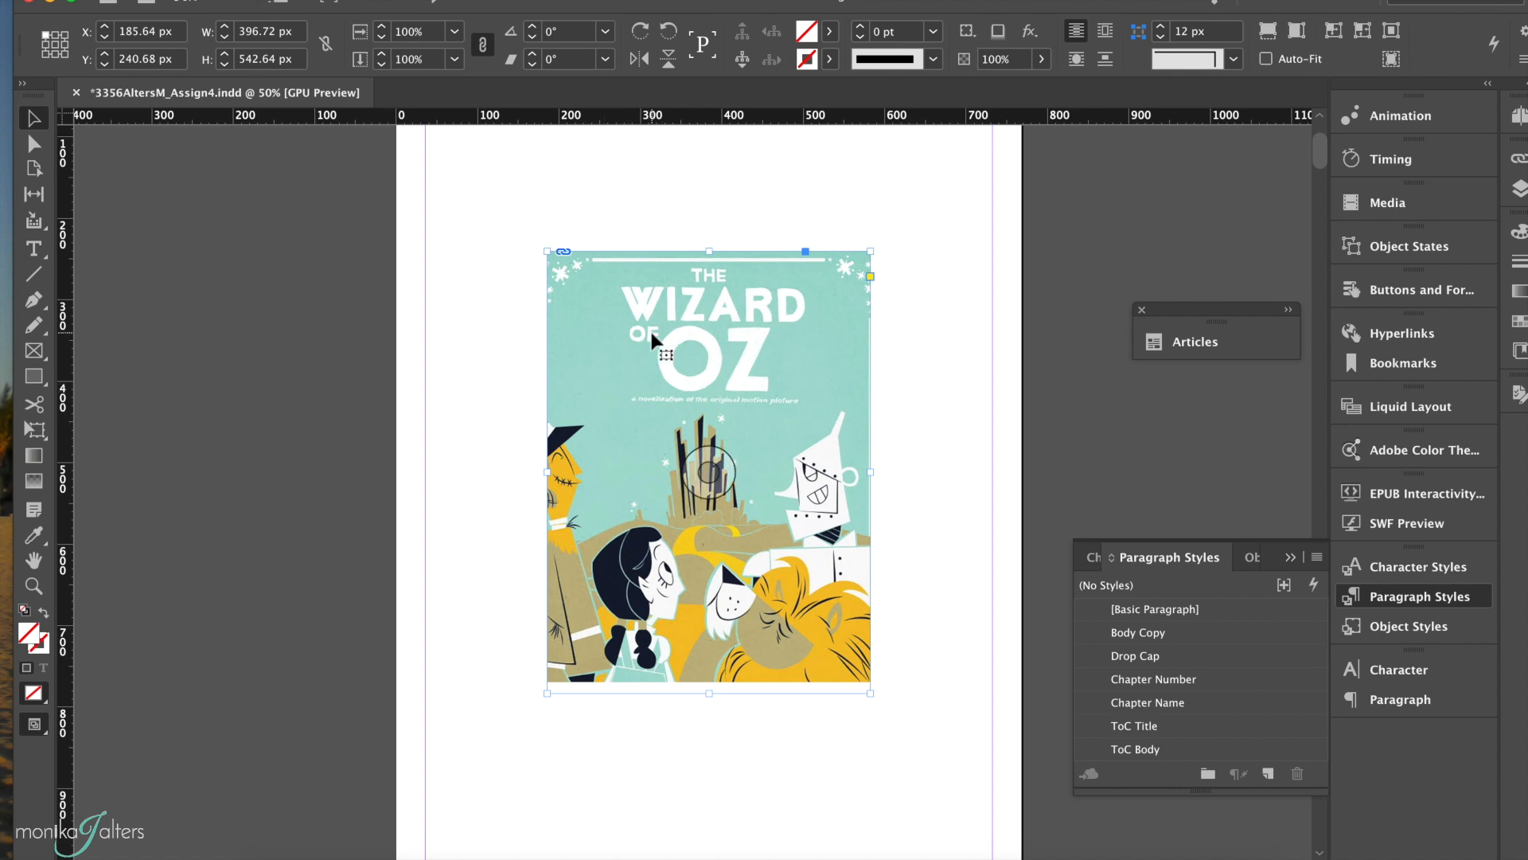
{"action": "scroll", "coordinate": [695, 370], "scroll_direction": "down", "scroll_amount": 6}
{"action": "scroll", "coordinate": [696, 369], "scroll_direction": "up", "scroll_amount": 2}
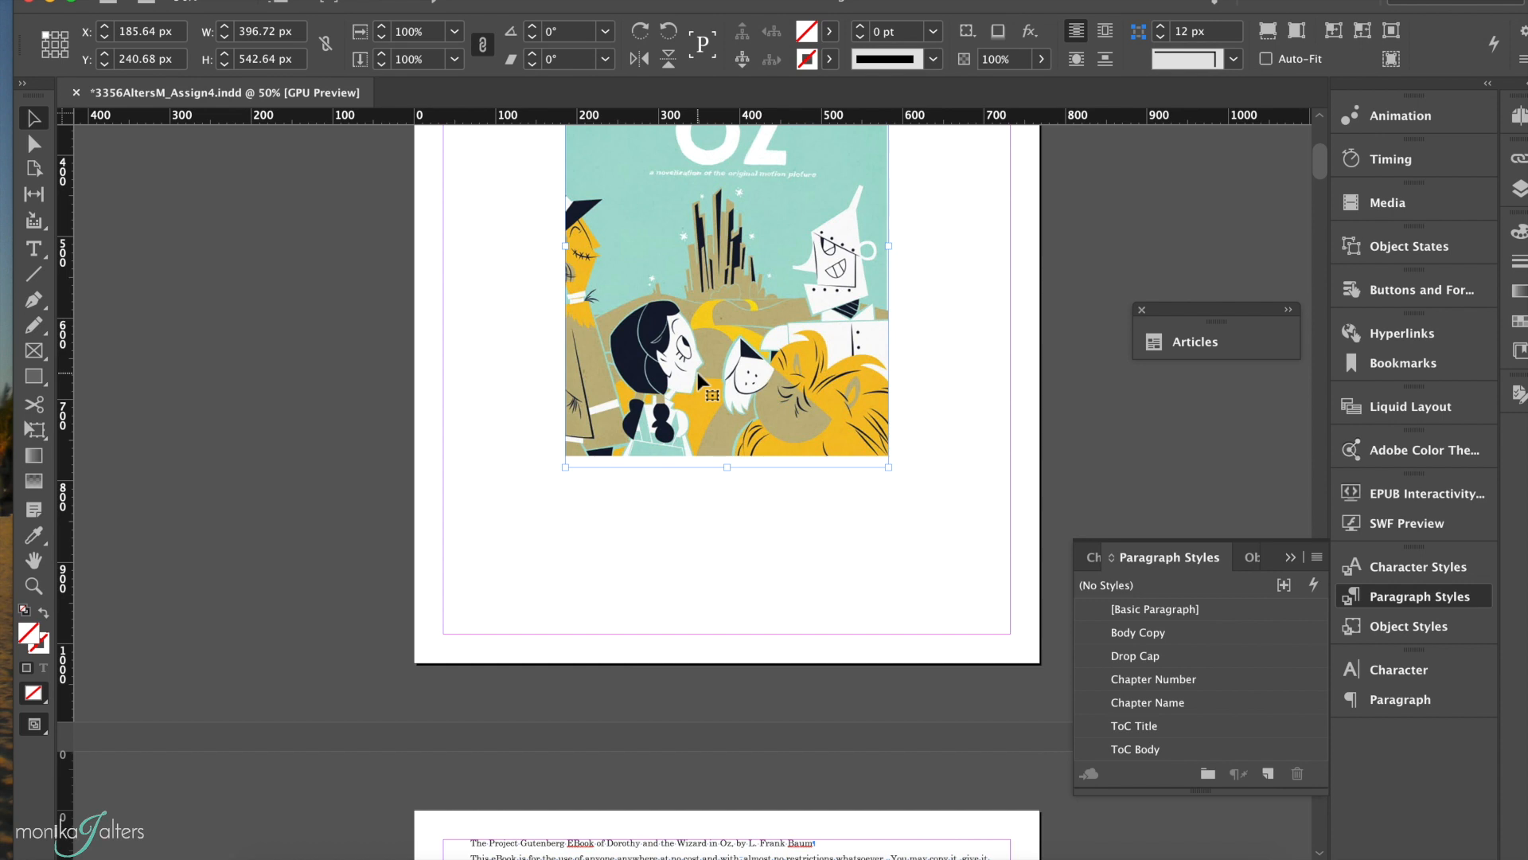
Step: Add an INTRODUCTION heading above the first line of the second page's text and apply the Chapter Number paragraph style
{"action": "scroll", "coordinate": [698, 375], "scroll_direction": "down", "scroll_amount": 7}
{"action": "double_click", "coordinate": [475, 507]}
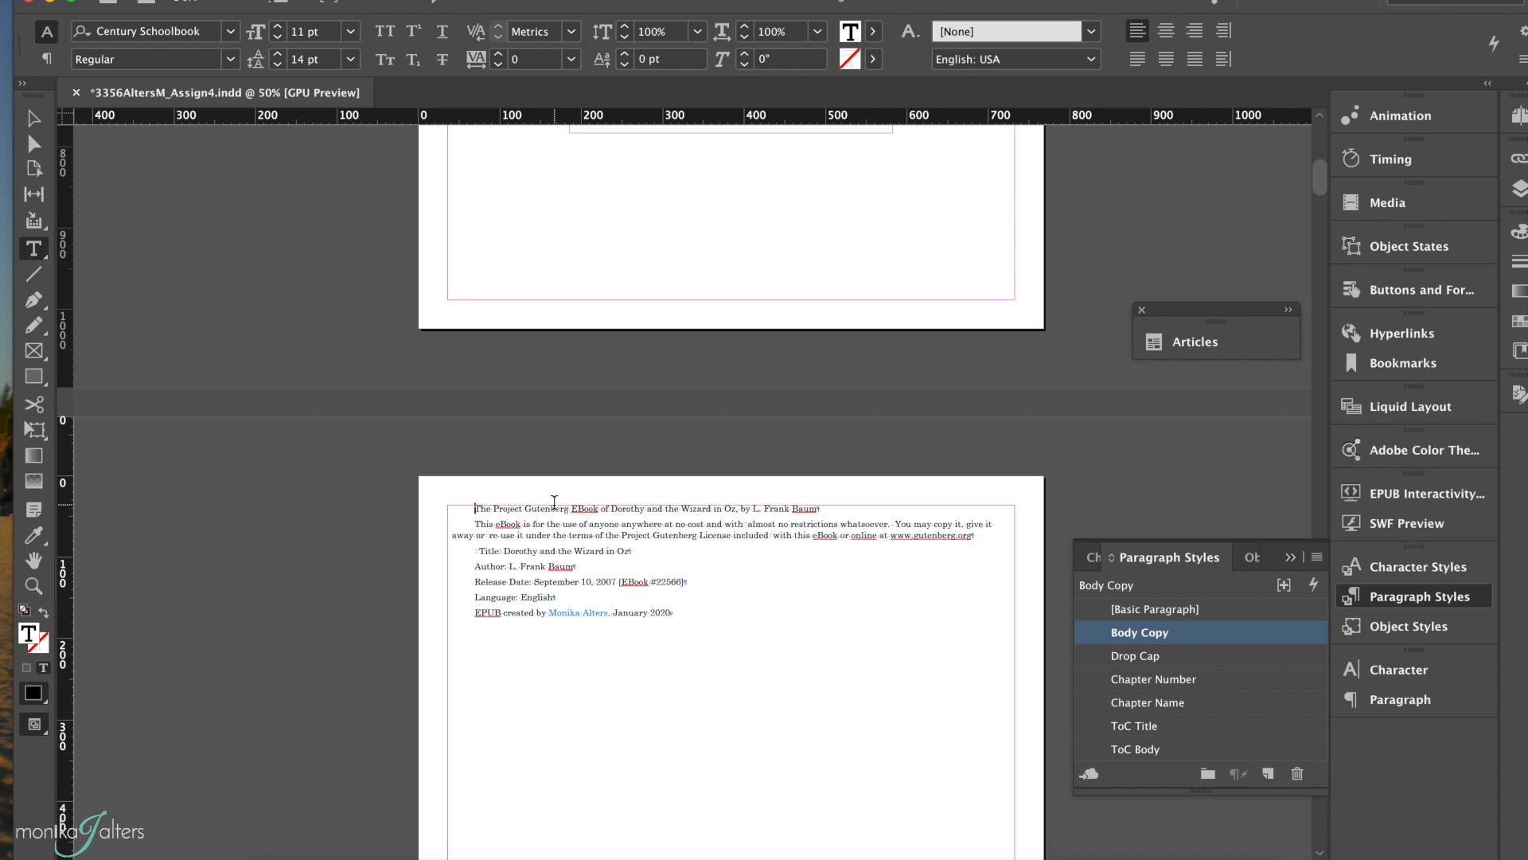
{"action": "key", "text": "Return"}
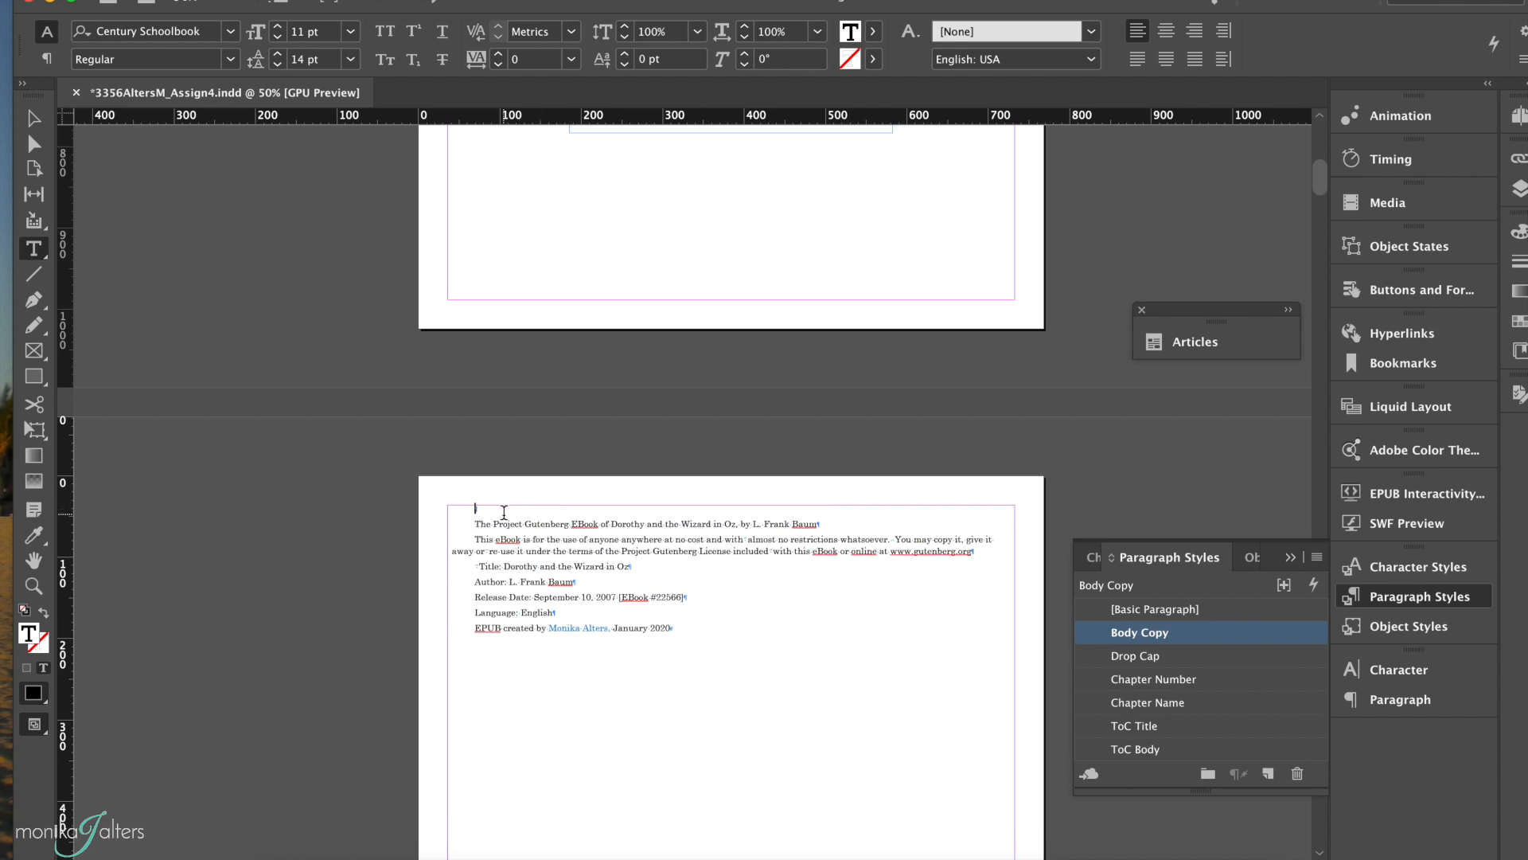
{"action": "type", "text": "INTRODUCTION"}
{"action": "left_click", "coordinate": [1231, 679]}
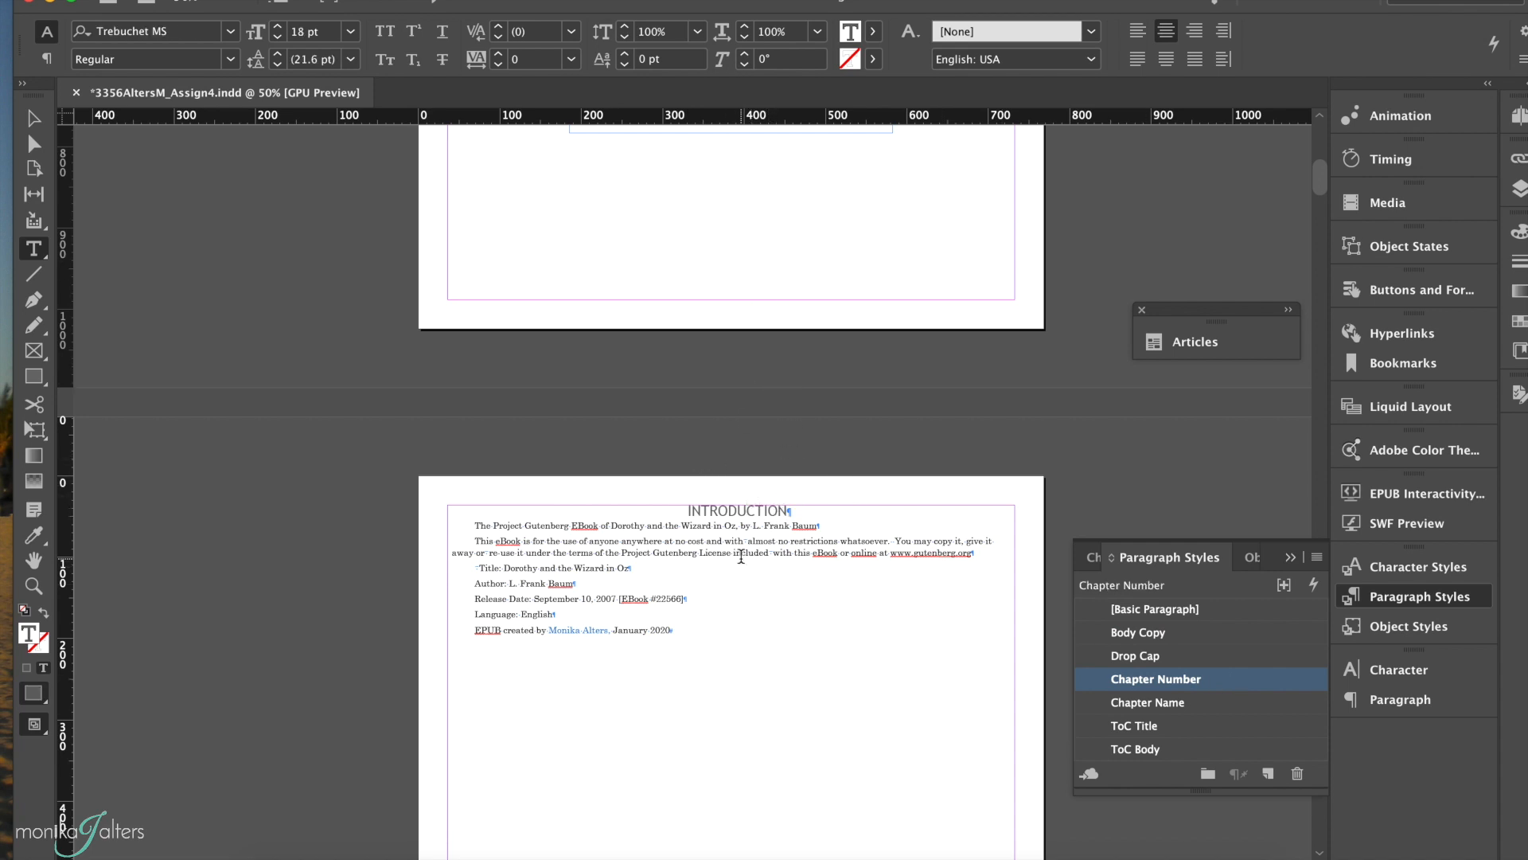
Step: Set the space before to 400 px in the ToC Title paragraph style used by the Contents heading
{"action": "scroll", "coordinate": [741, 556], "scroll_direction": "down", "scroll_amount": 3}
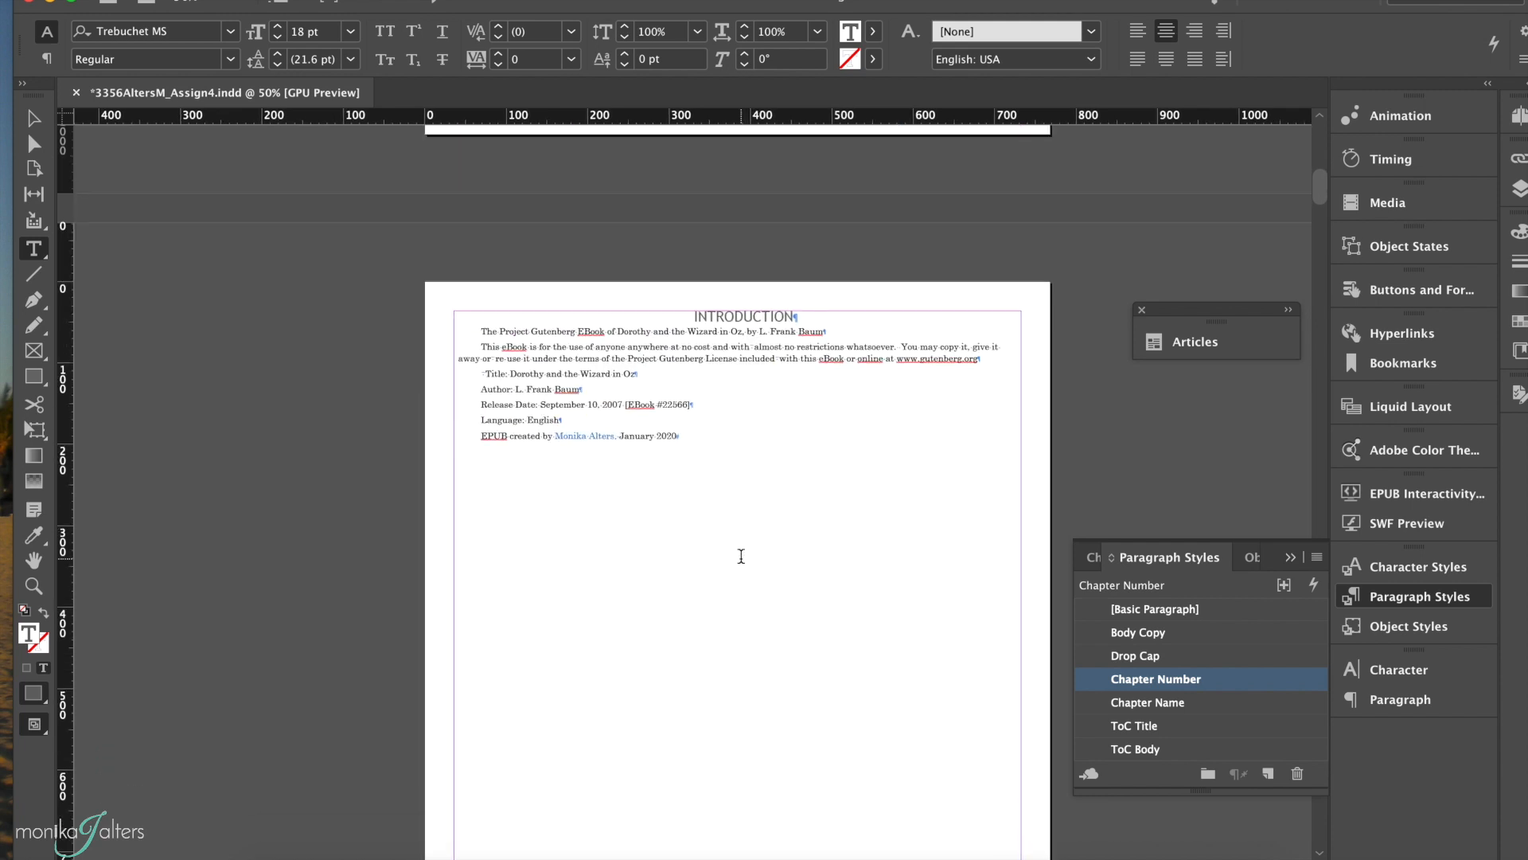
{"action": "scroll", "coordinate": [742, 556], "scroll_direction": "down", "scroll_amount": 8}
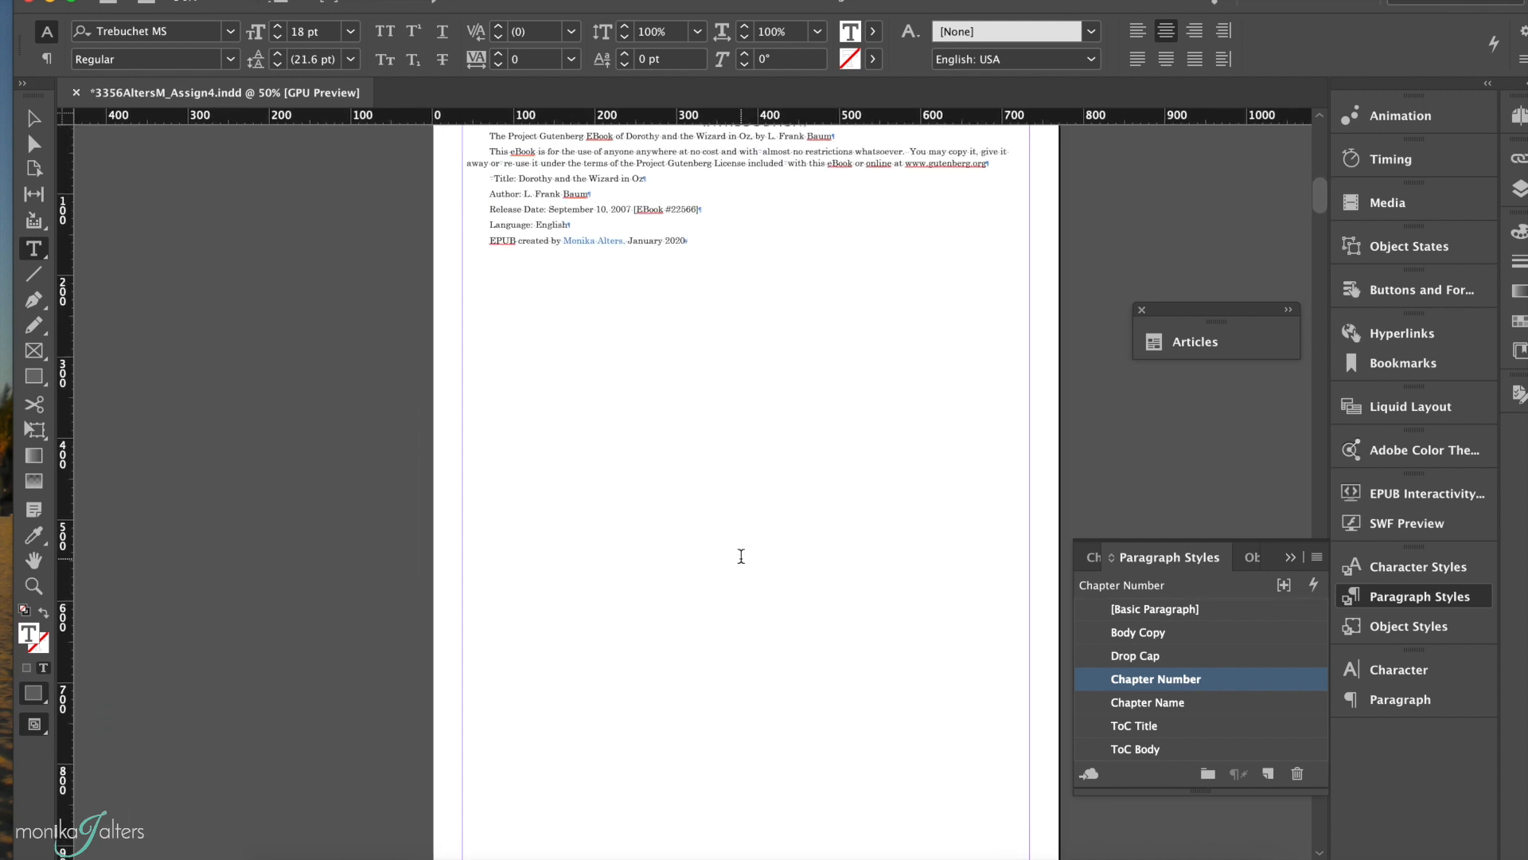
{"action": "scroll", "coordinate": [741, 556], "scroll_direction": "down", "scroll_amount": 3}
{"action": "left_click", "coordinate": [503, 532]}
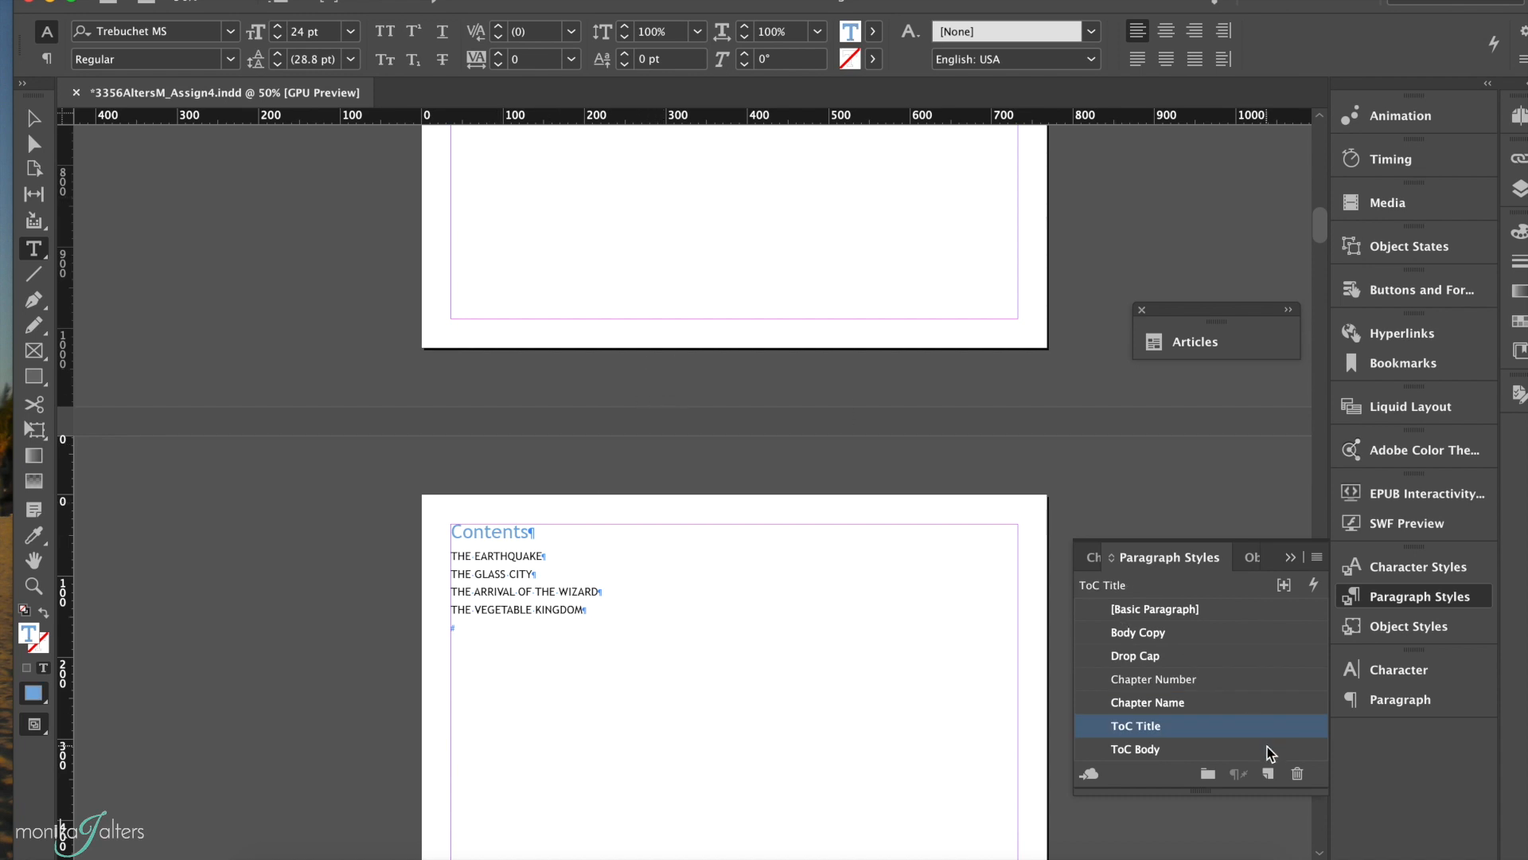
{"action": "double_click", "coordinate": [1216, 725]}
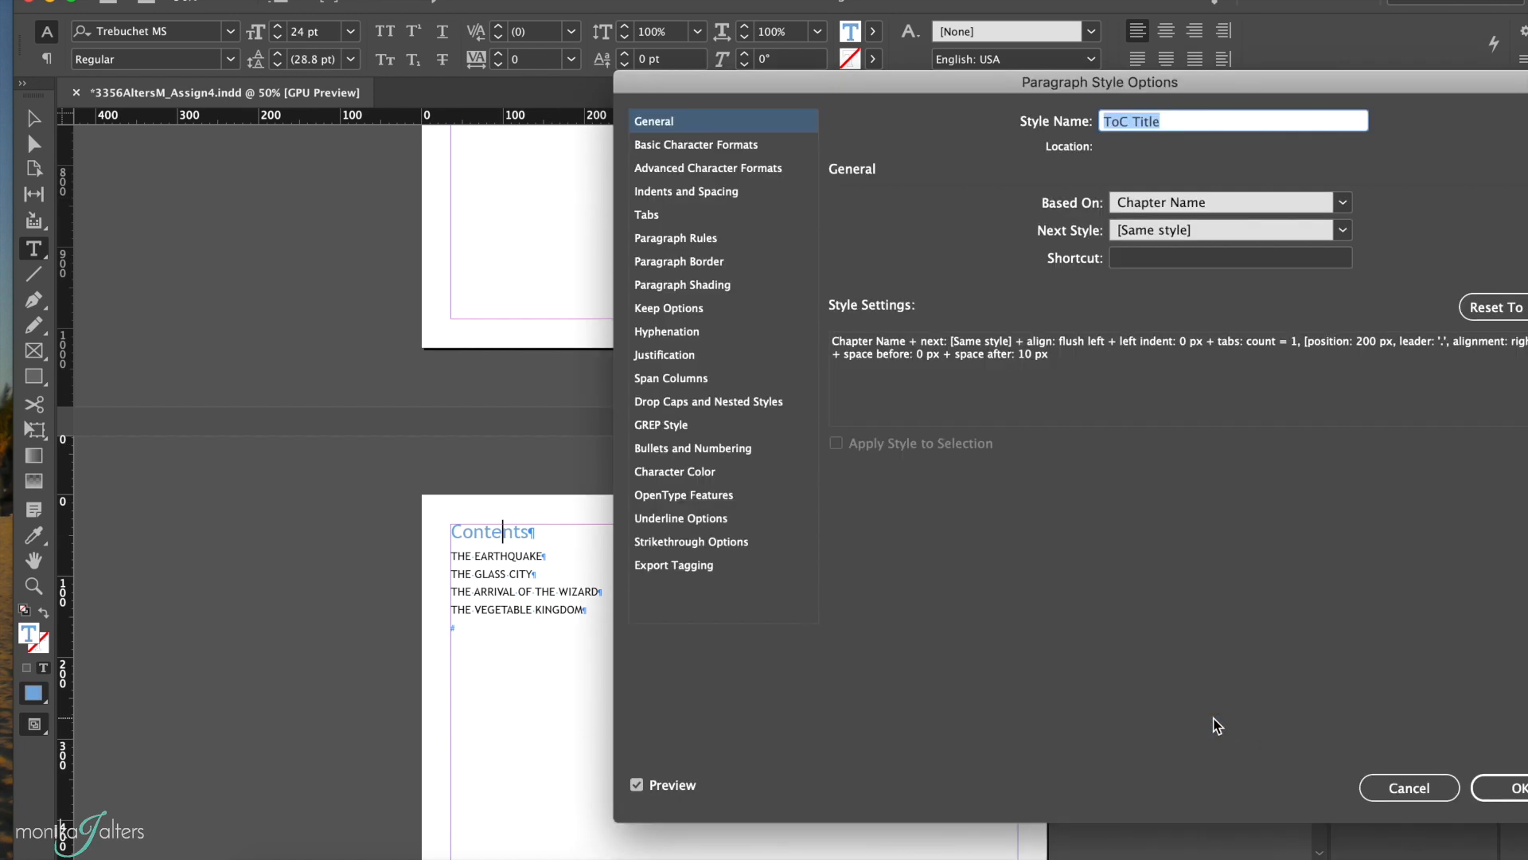
{"action": "left_click", "coordinate": [683, 191]}
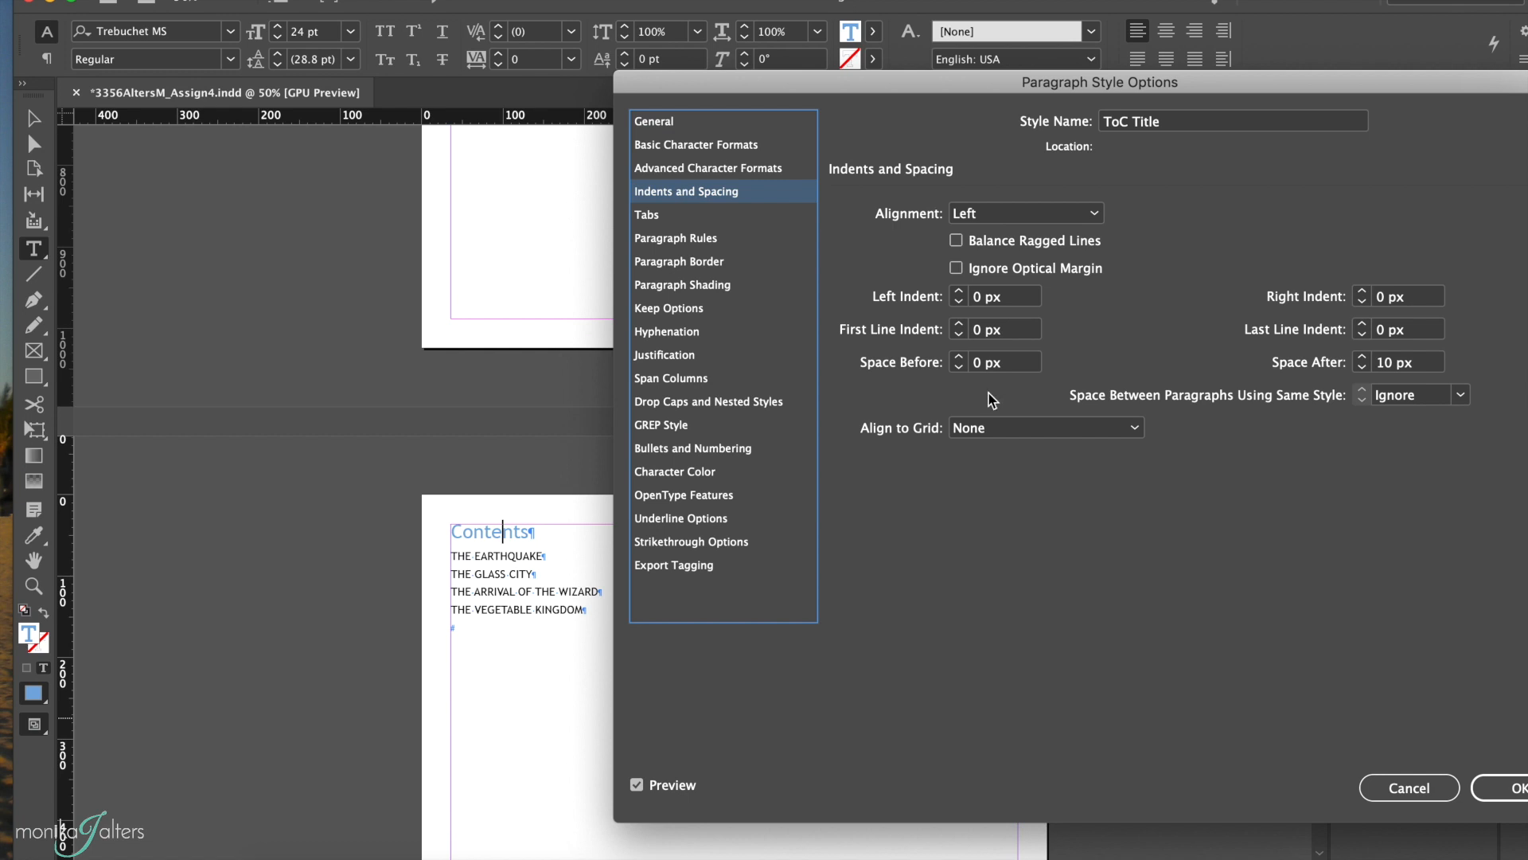
{"action": "double_click", "coordinate": [976, 365]}
{"action": "type", "text": "400"}
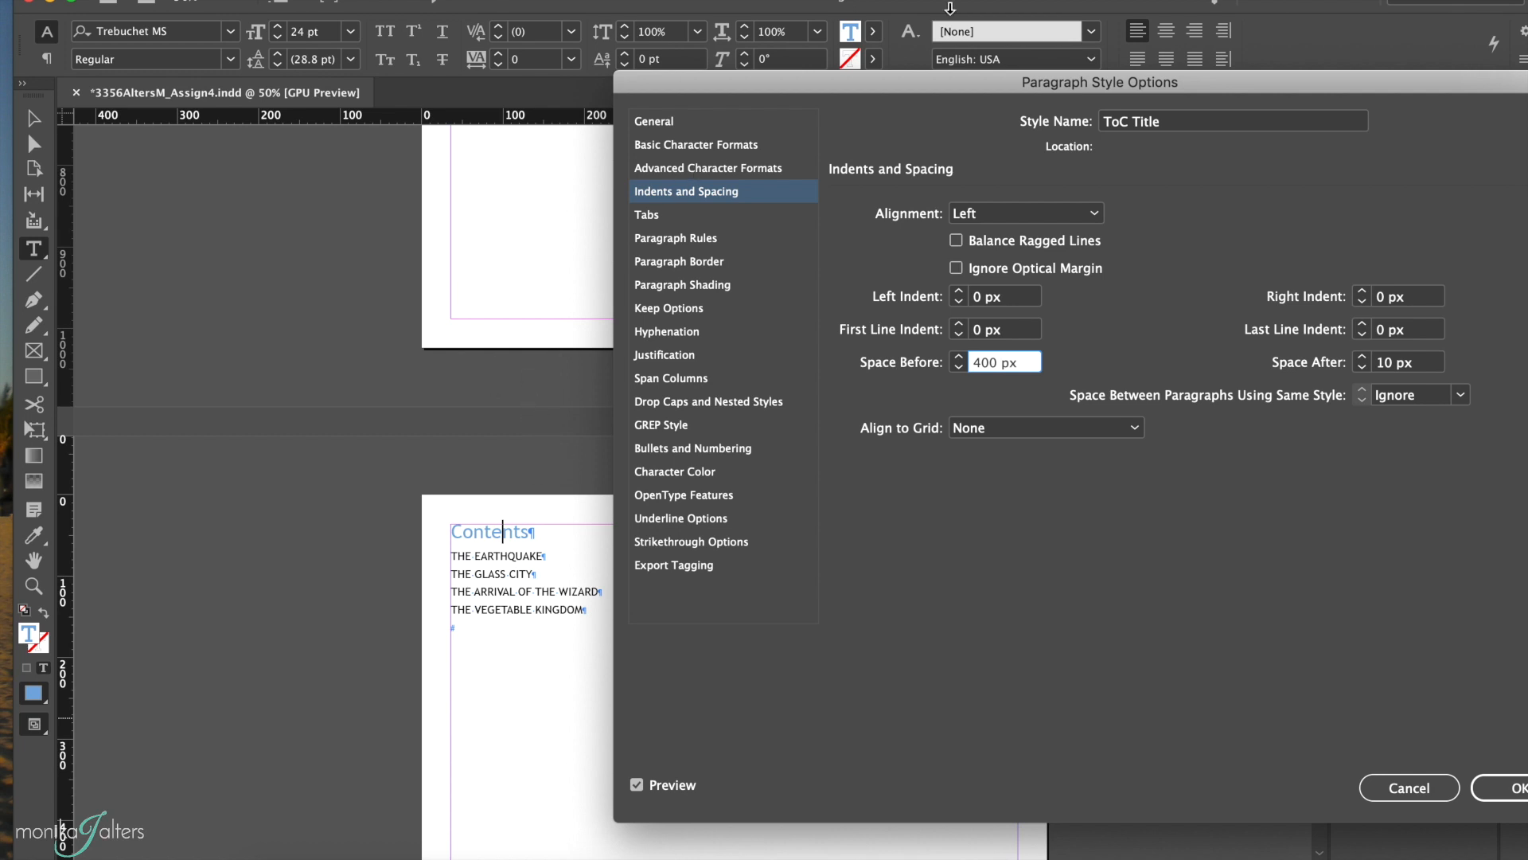
{"action": "left_click_drag", "start_coordinate": [963, 86], "coordinate": [902, 85]}
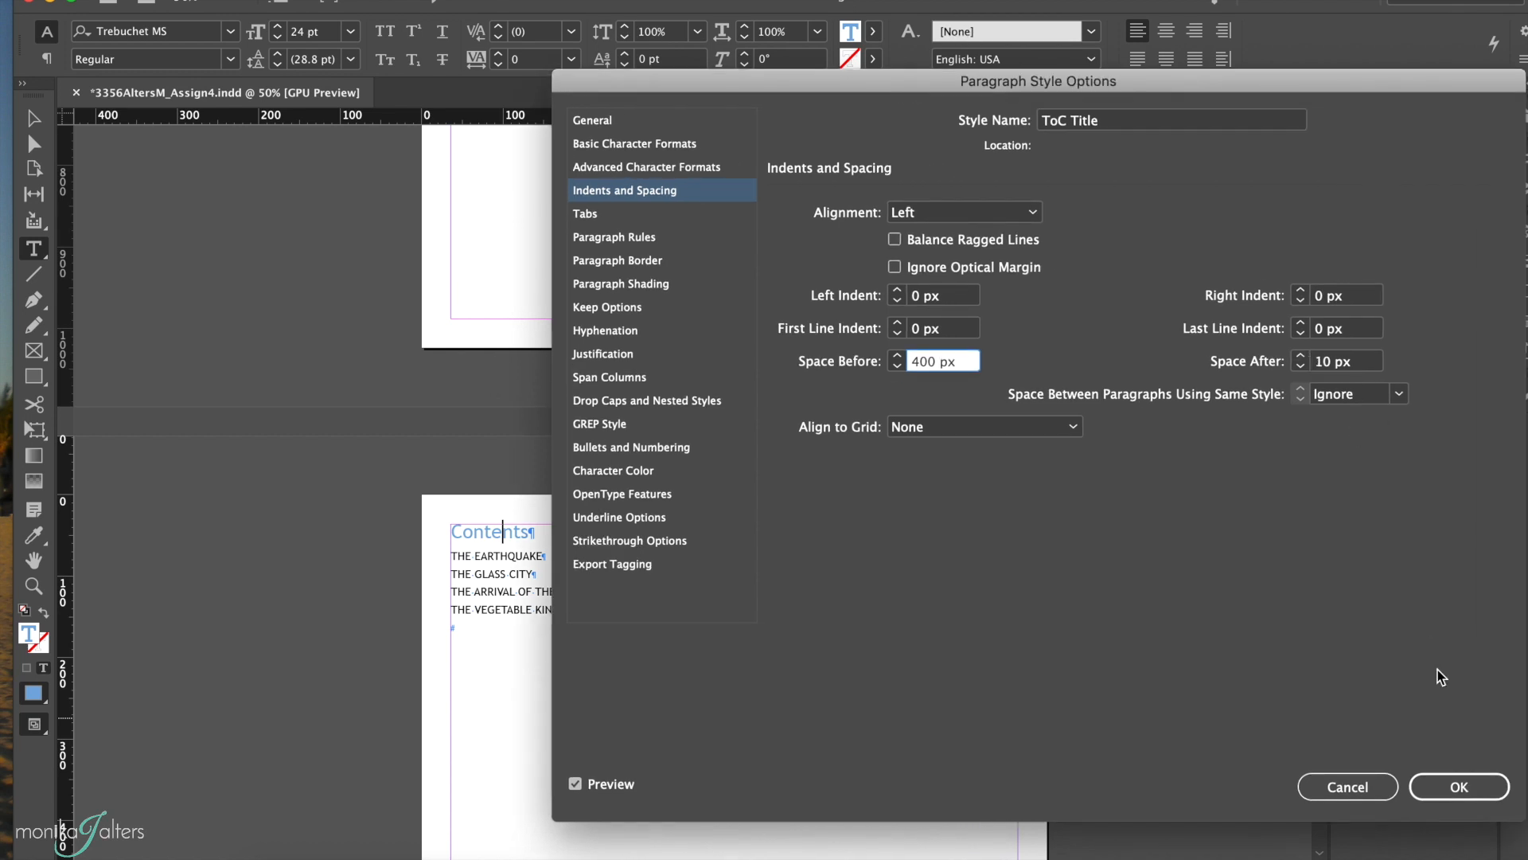
{"action": "left_click", "coordinate": [1453, 780]}
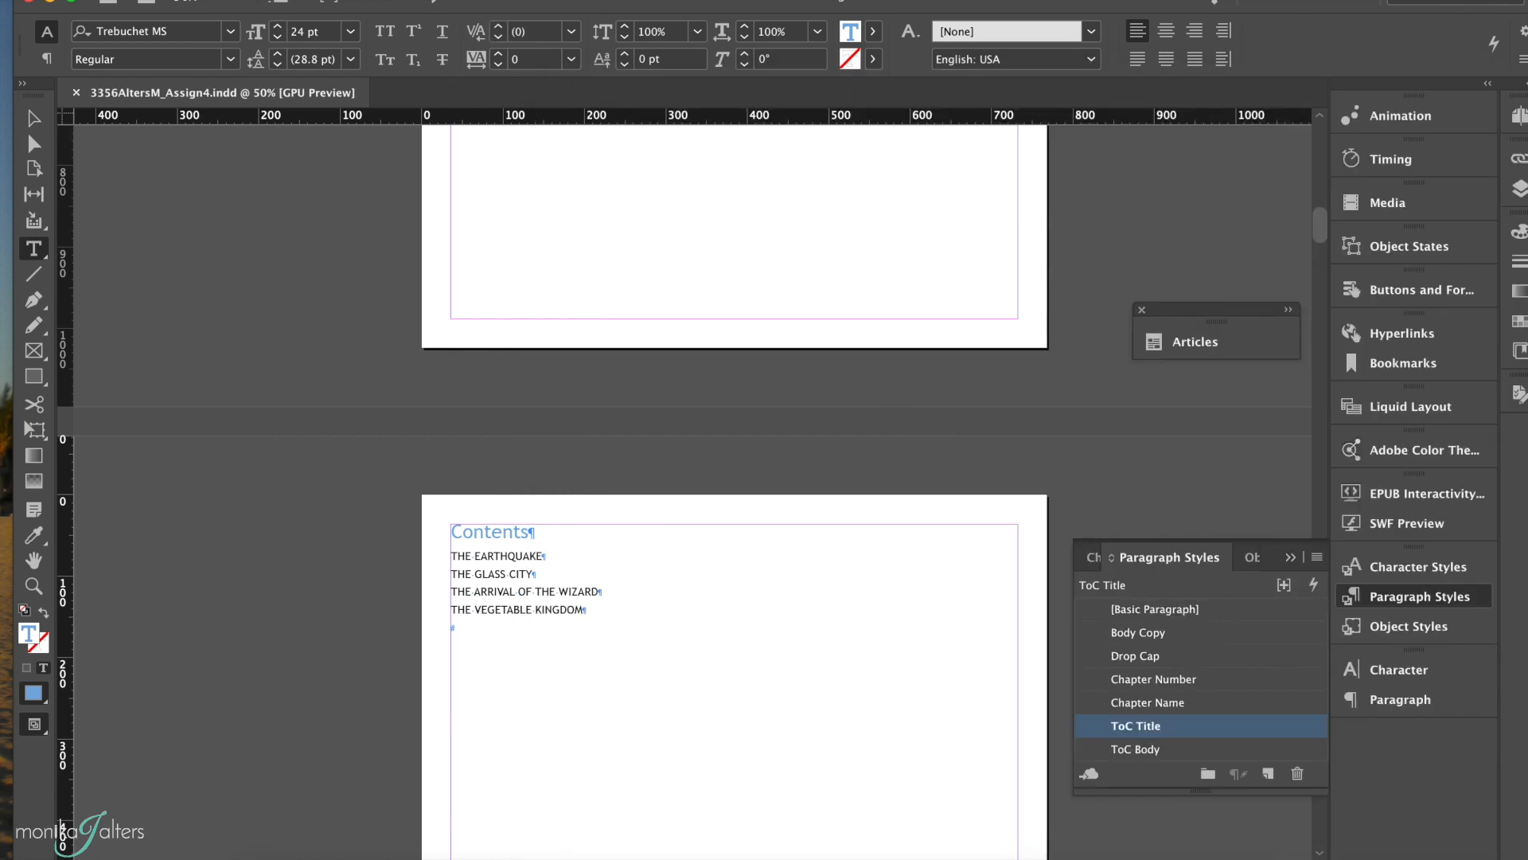
Step: Export the document as a reflowable EPUB 3.0, replacing the existing Assign4b file in the WizardofOz folder
{"action": "left_click", "coordinate": [151, 0]}
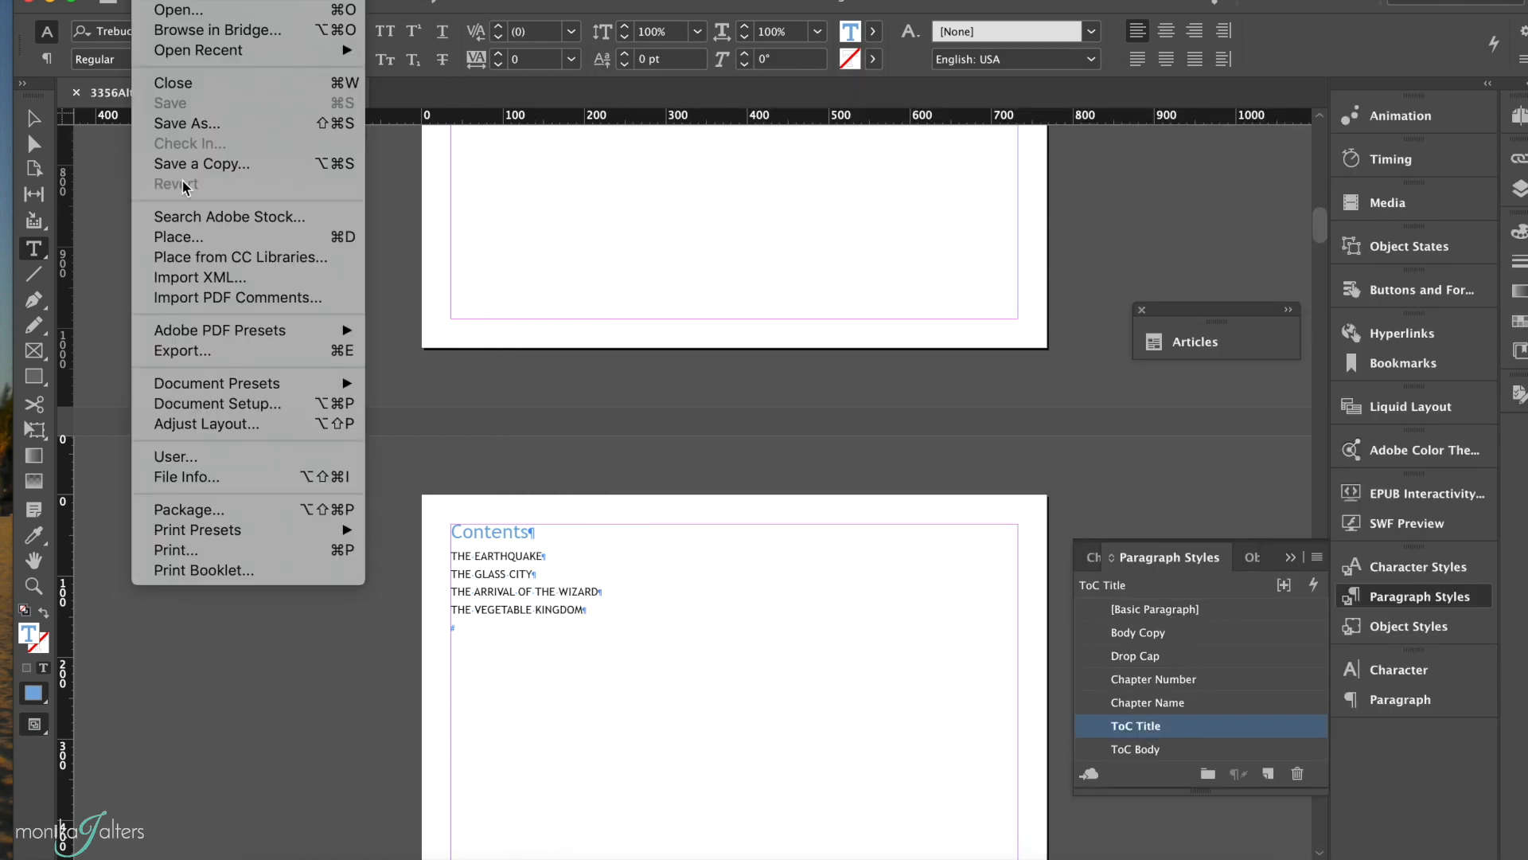
{"action": "left_click", "coordinate": [183, 351]}
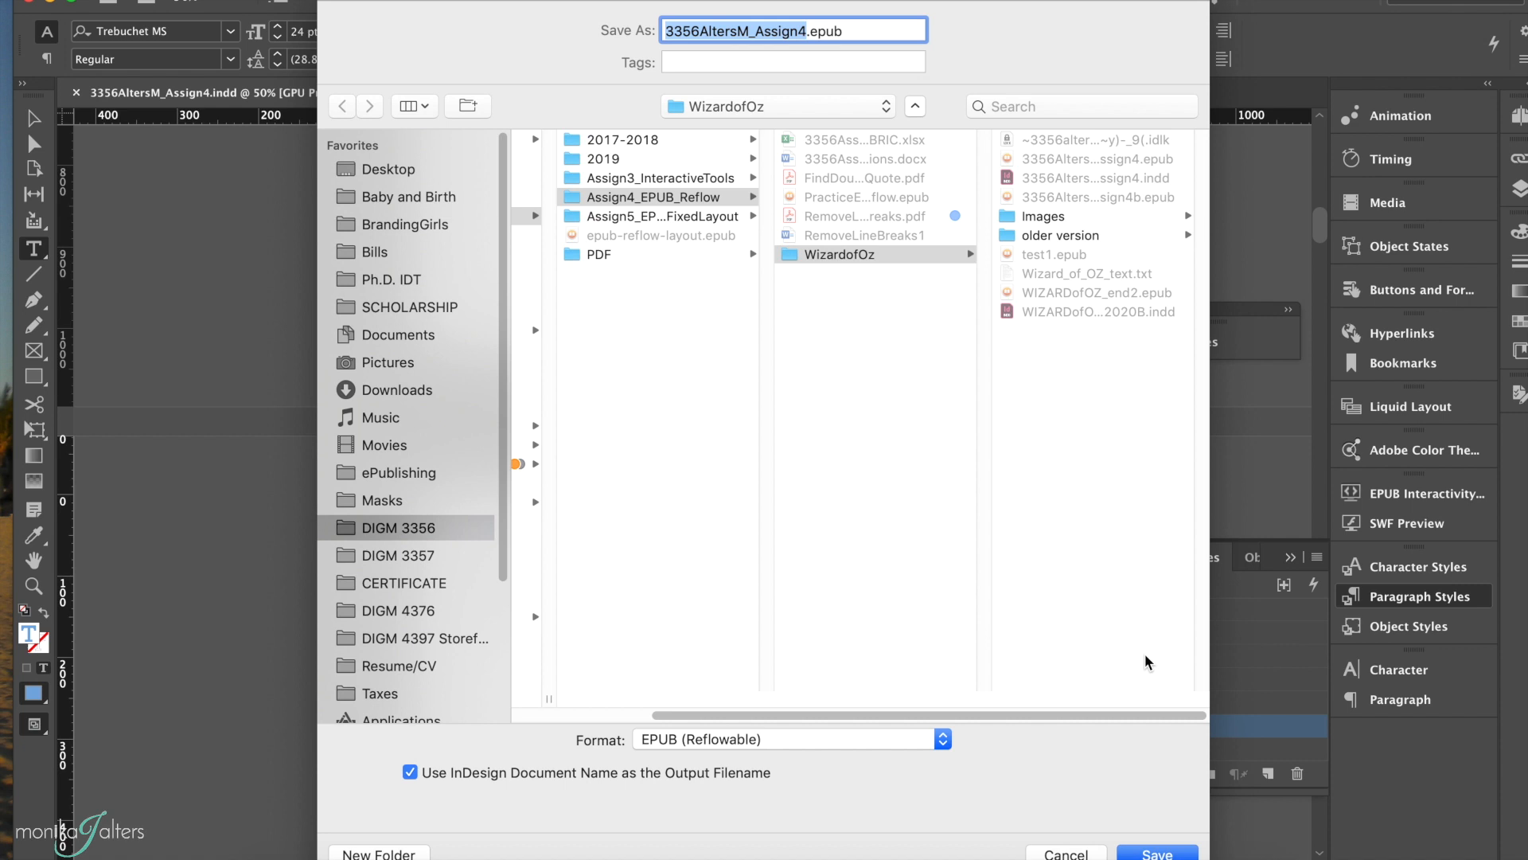
{"action": "left_click", "coordinate": [1090, 200]}
{"action": "left_click", "coordinate": [1150, 851]}
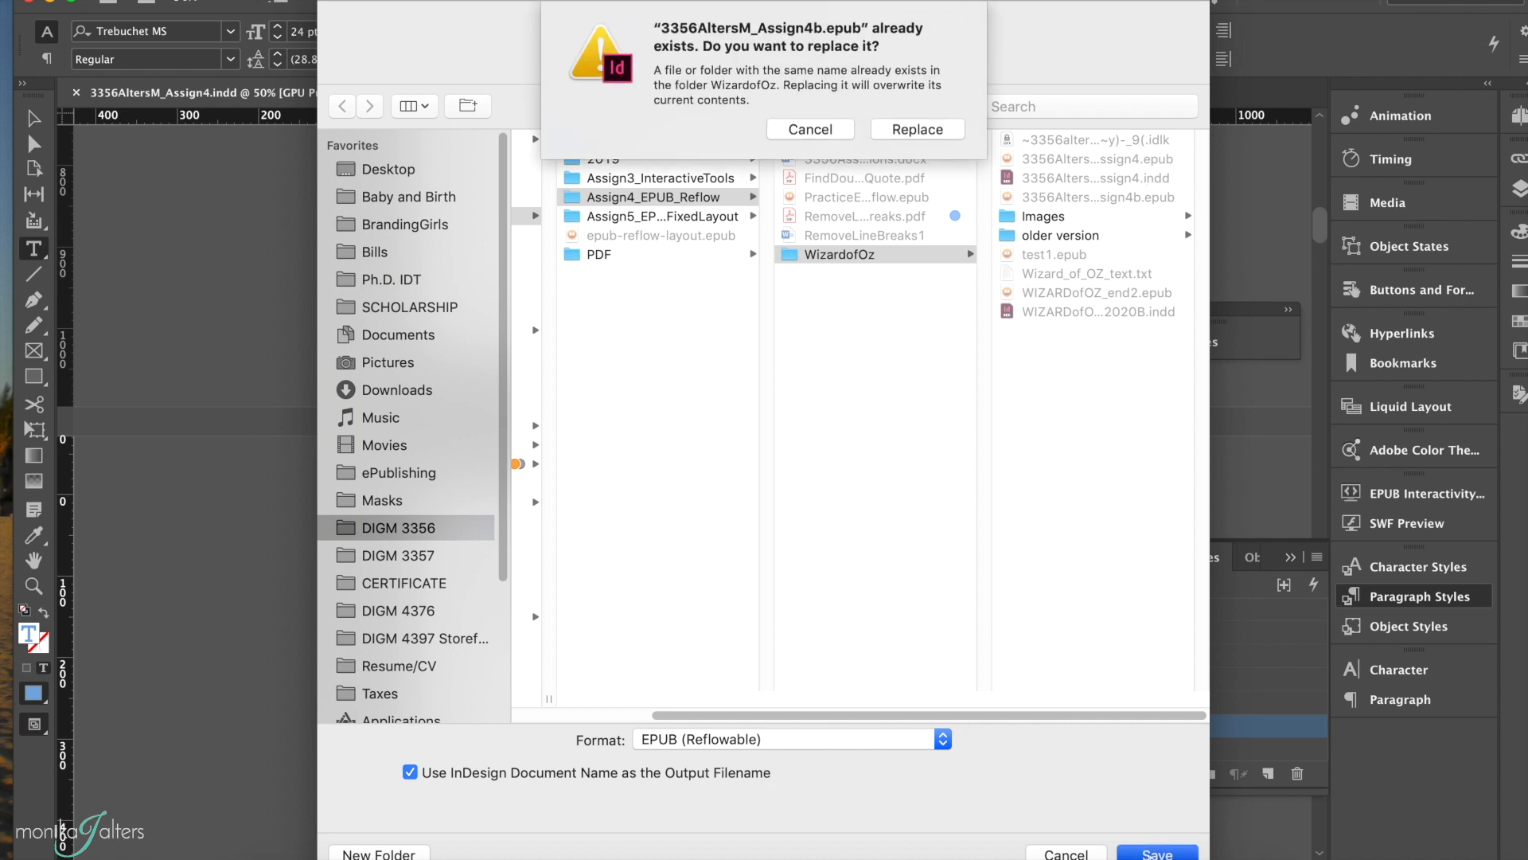
{"action": "left_click", "coordinate": [932, 124]}
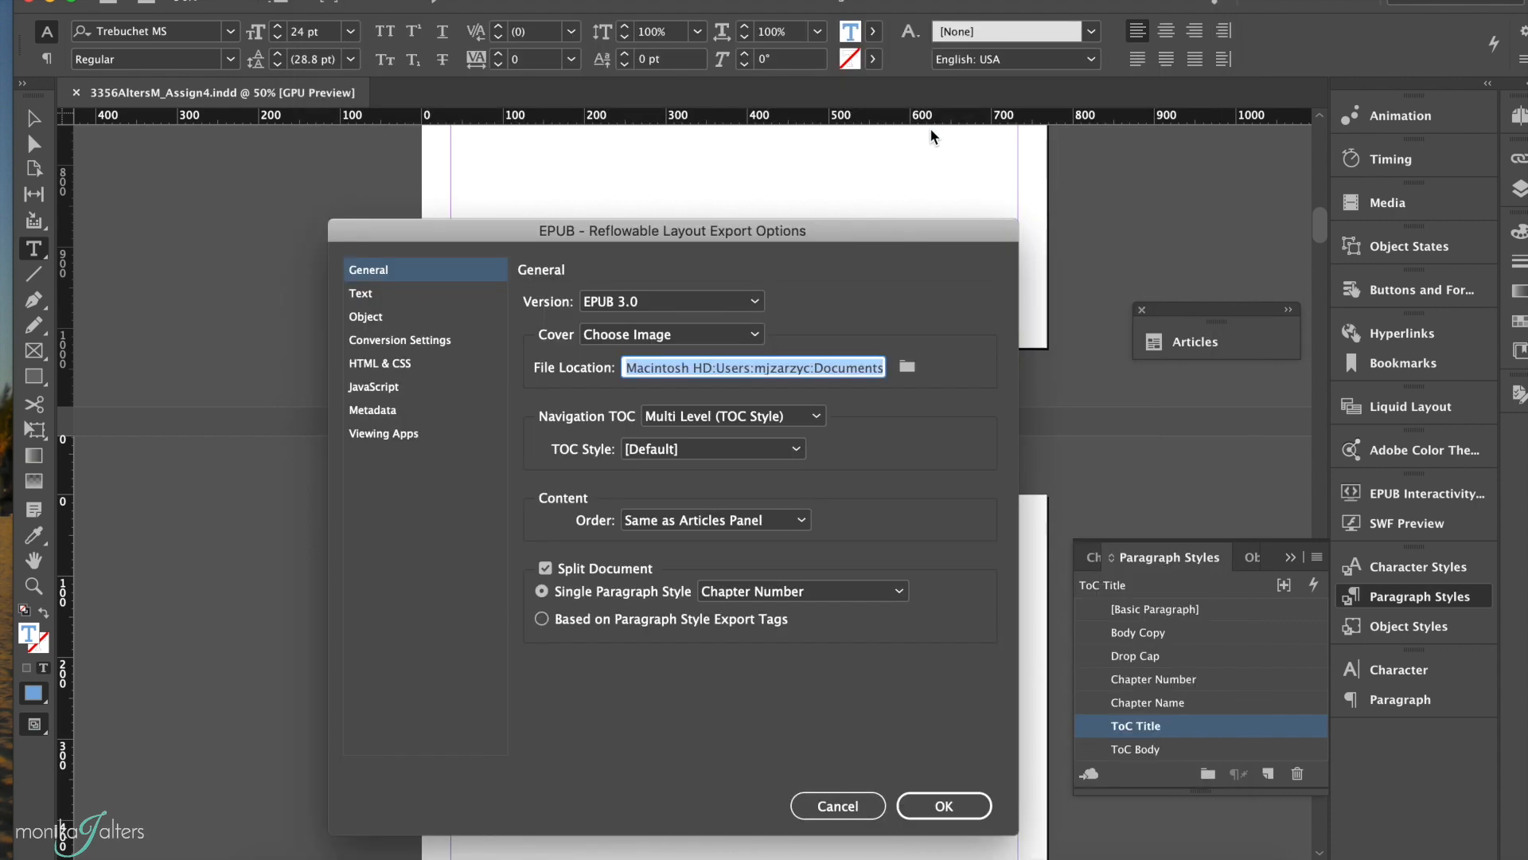
{"action": "left_click", "coordinate": [942, 805]}
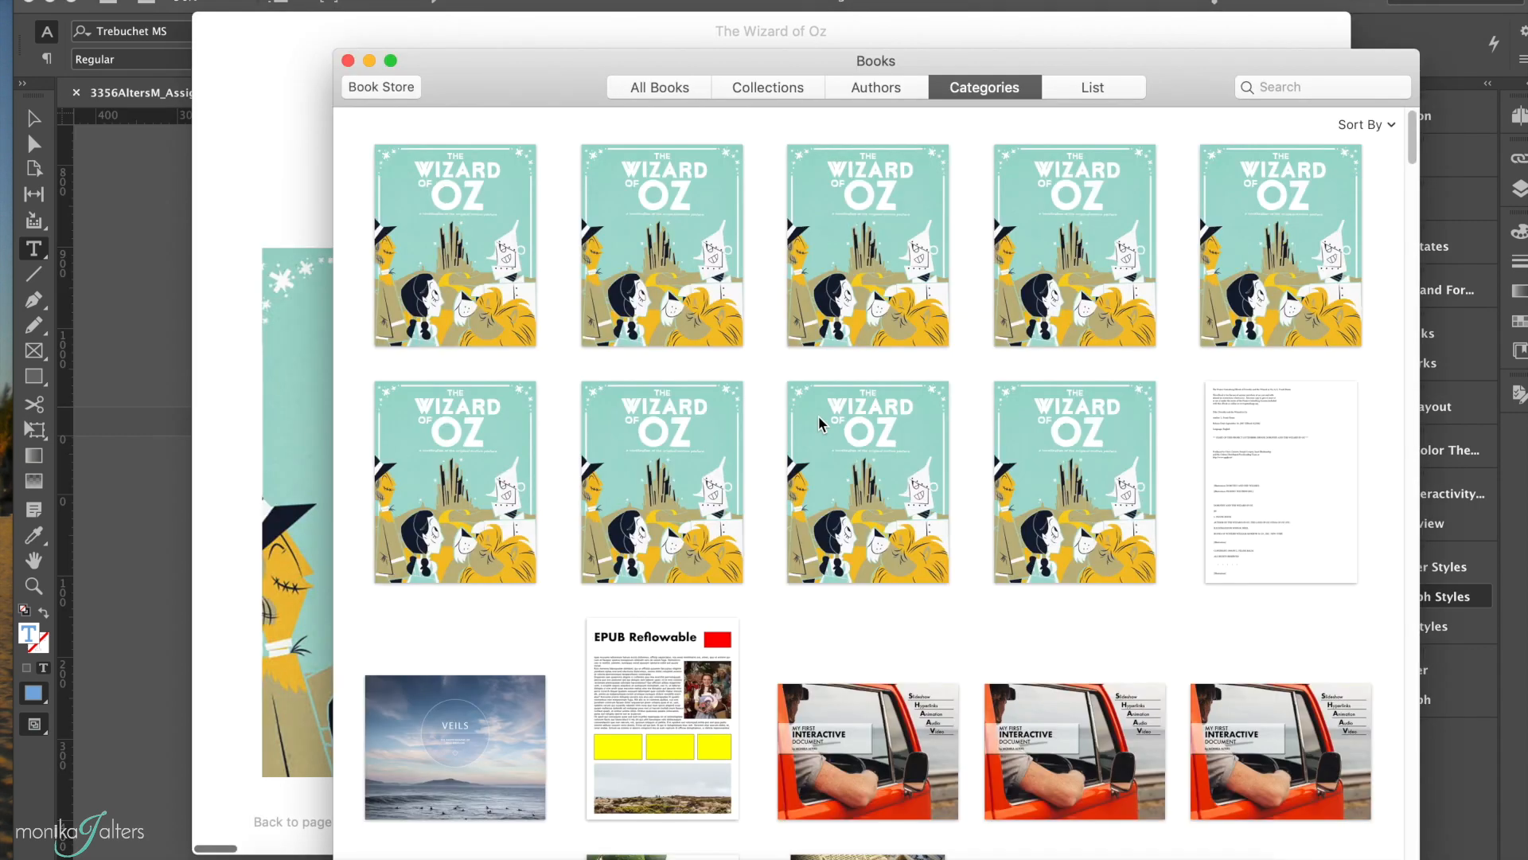
Step: Narrow the exported book's reader window to a single page and examine the cover, Introduction and Contents pages
{"action": "double_click", "coordinate": [823, 423]}
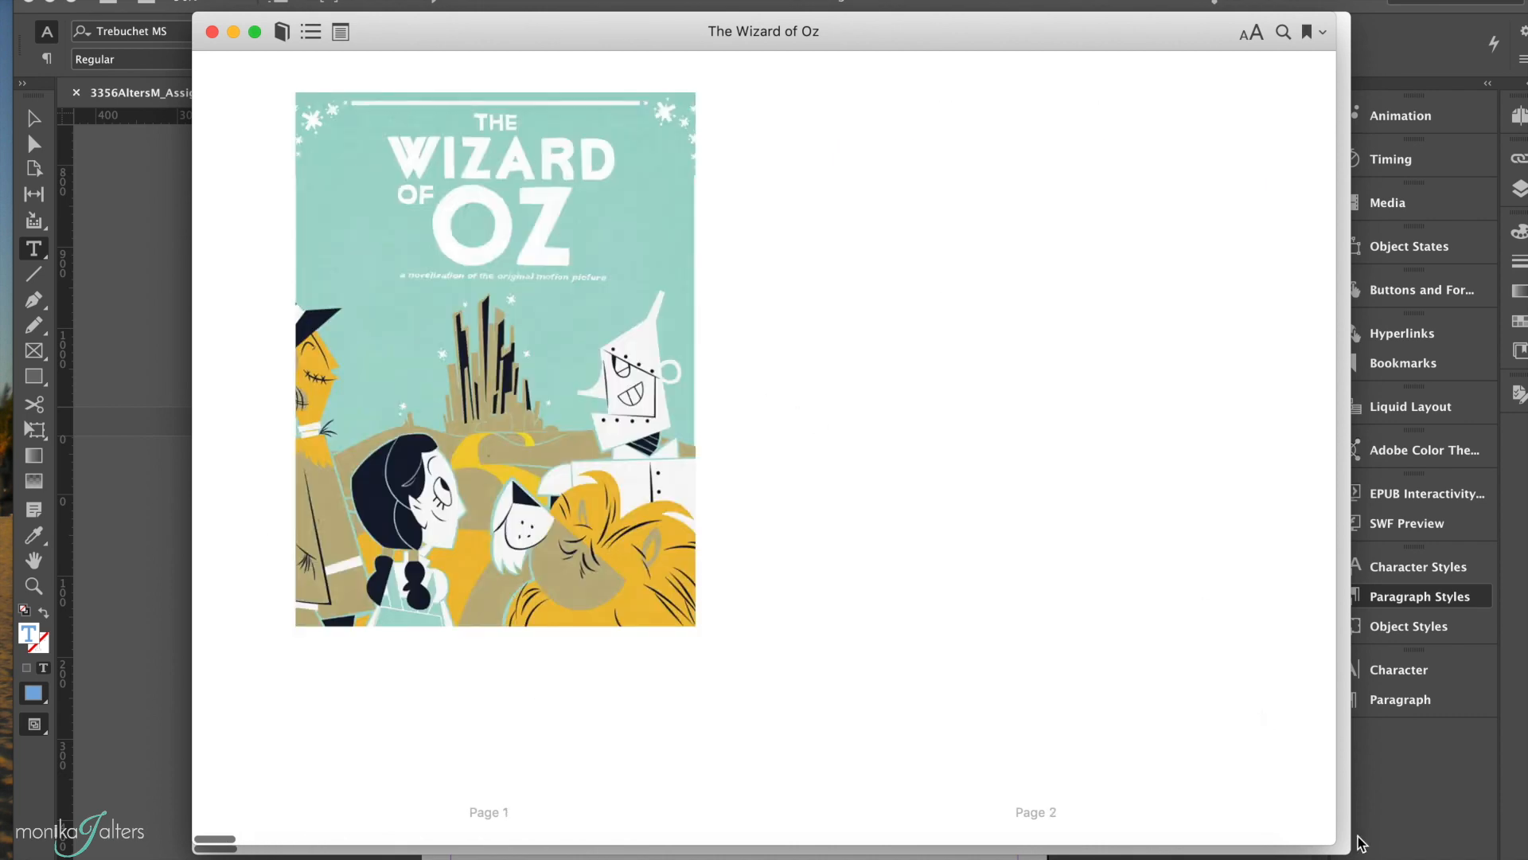
{"action": "left_click_drag", "start_coordinate": [1334, 844], "coordinate": [1272, 858]}
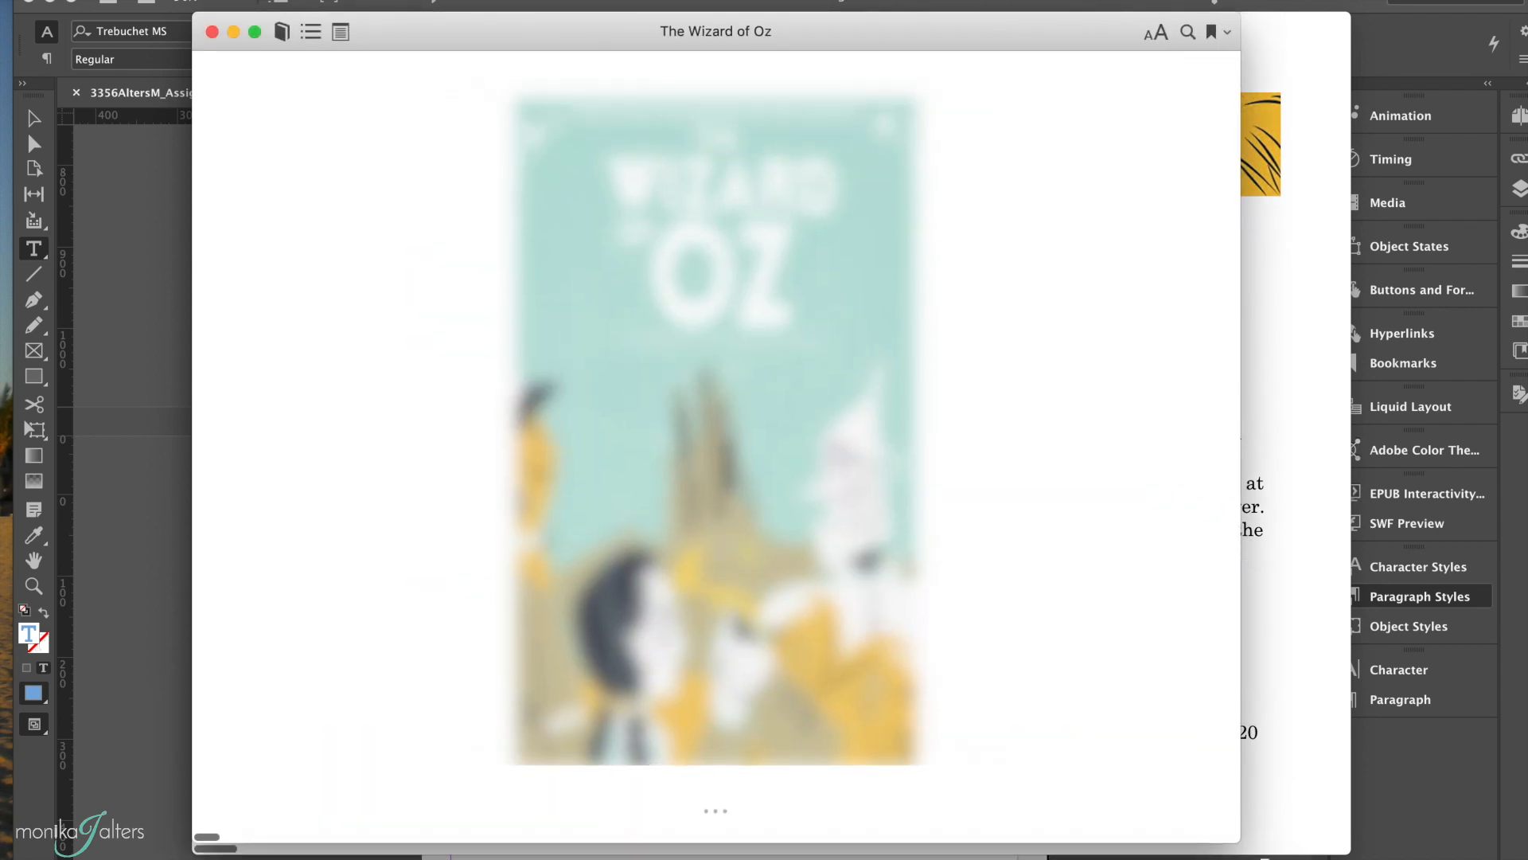
{"action": "key", "text": "Right"}
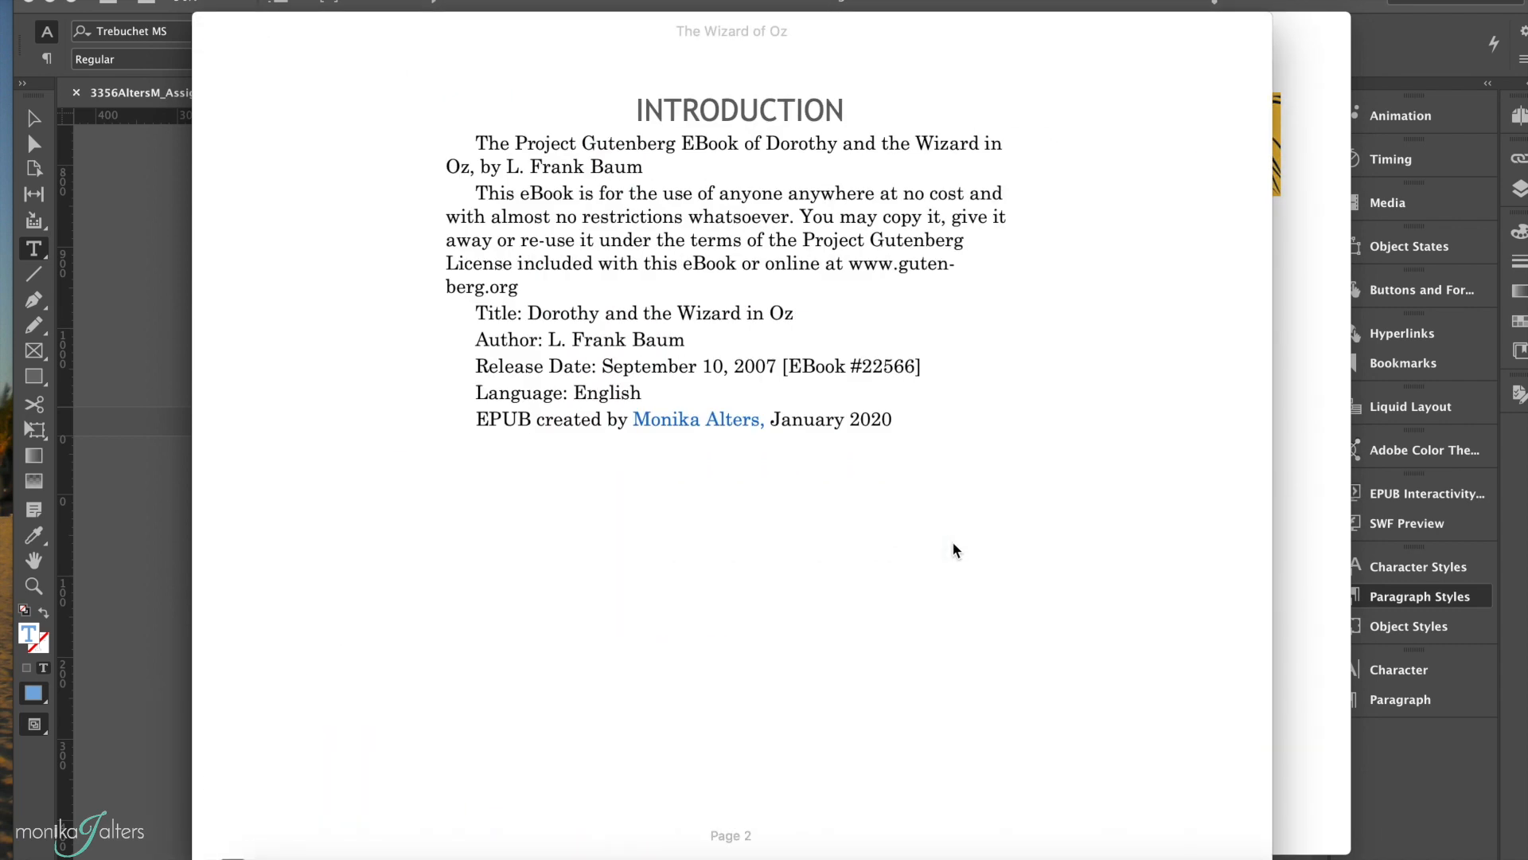
{"action": "key", "text": "Left"}
{"action": "key", "text": "Right"}
{"action": "key", "text": "Right"}
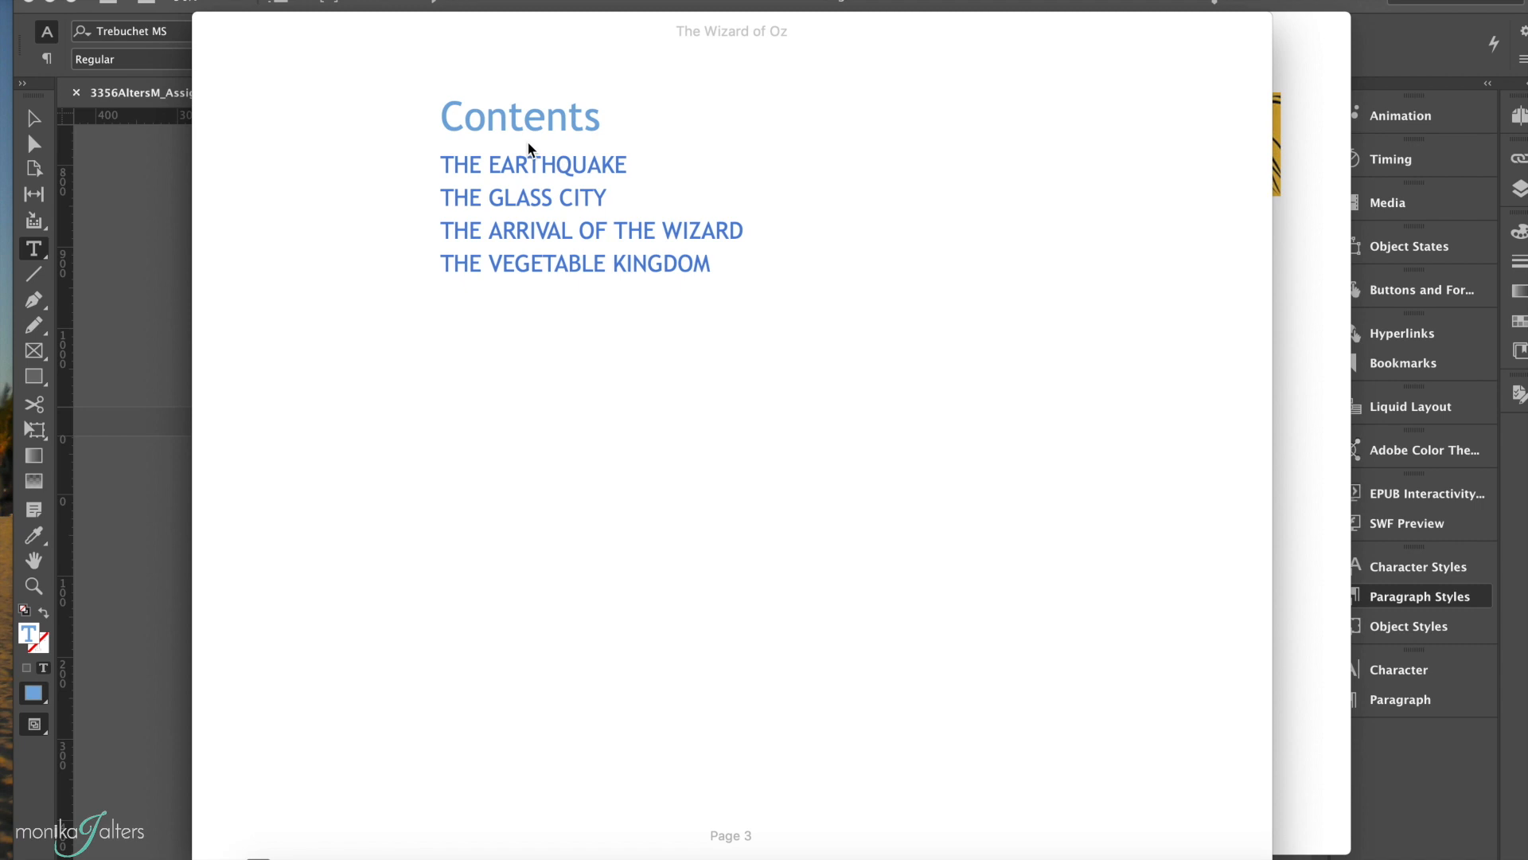
Step: Test the THE EARTHQUAKE and THE GLASS CITY links on the book's Contents page
{"action": "left_click", "coordinate": [563, 164]}
{"action": "key", "text": "Left"}
{"action": "left_click", "coordinate": [538, 199]}
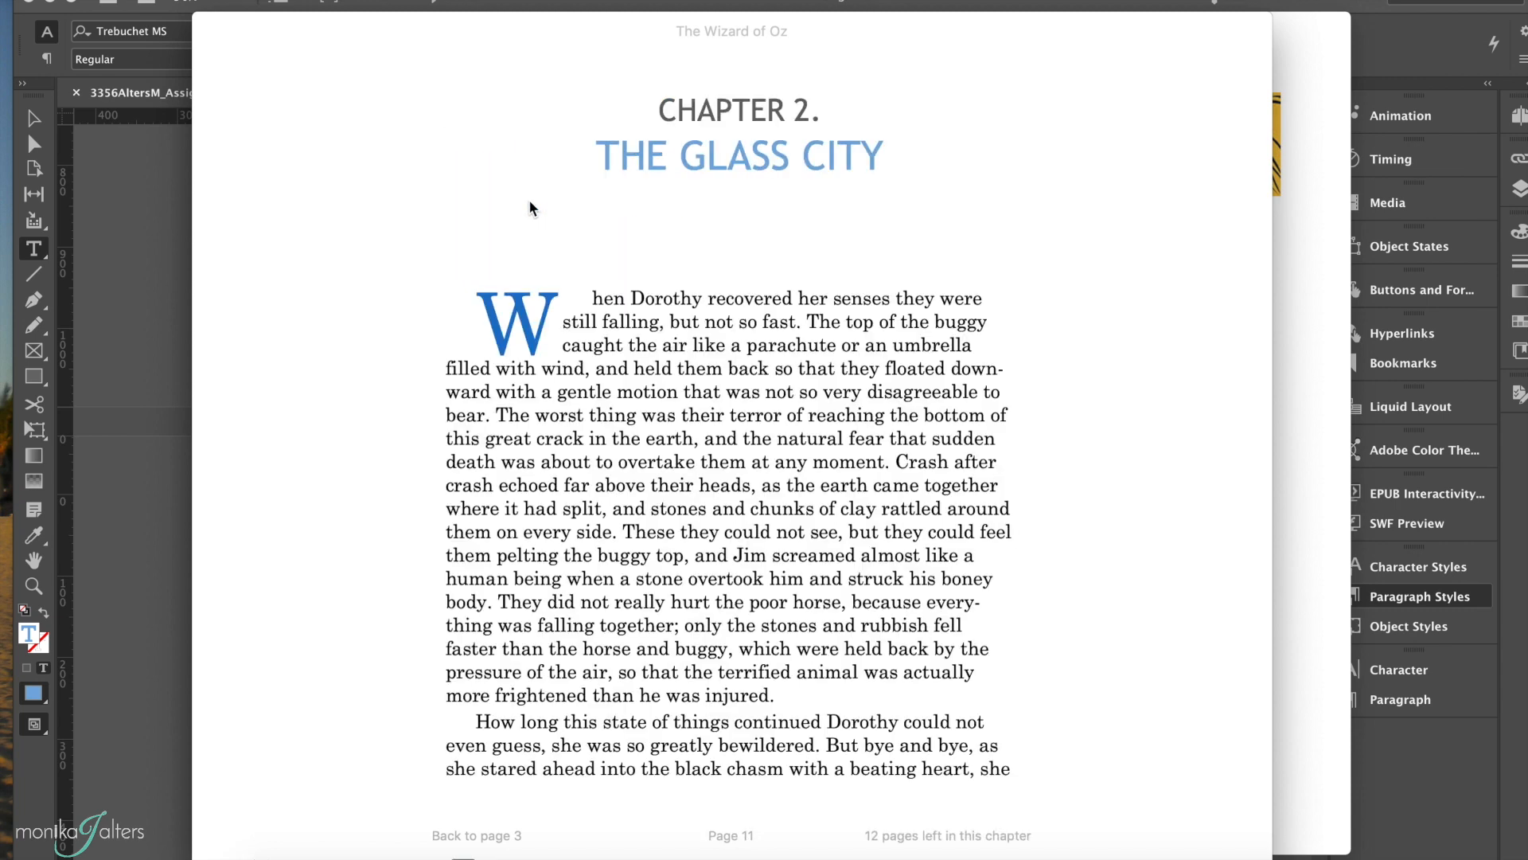
Step: Jump to THE EARTHQUAKE through the reader's table of contents and page through Chapters 1 and 2 to examine the text flow
{"action": "mouse_move", "coordinate": [434, 31]}
{"action": "left_click", "coordinate": [313, 32]}
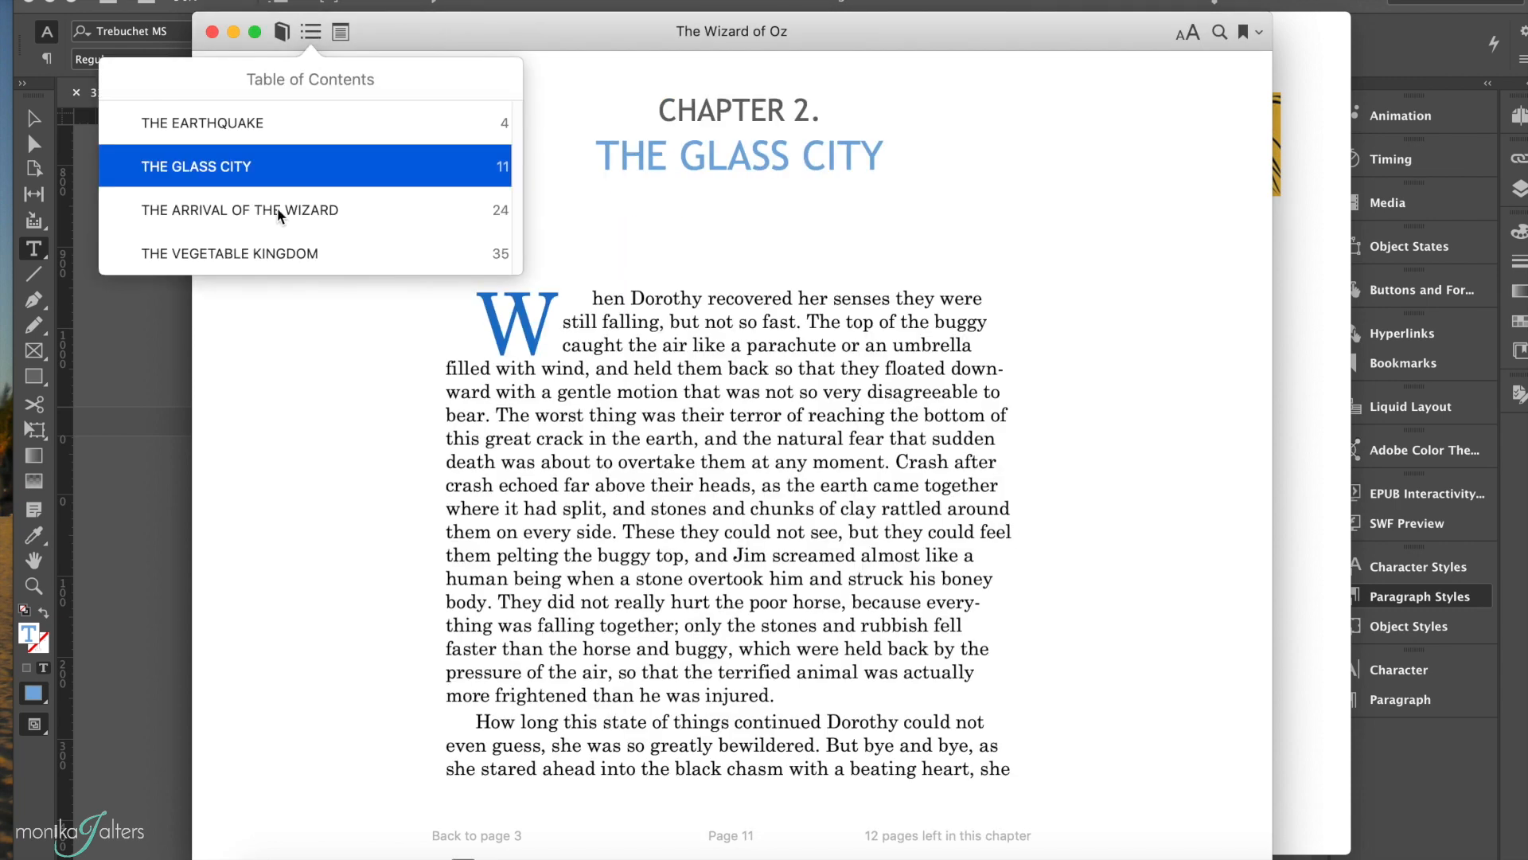
{"action": "left_click", "coordinate": [264, 129]}
{"action": "scroll", "coordinate": [425, 343], "scroll_direction": "right", "scroll_amount": 5}
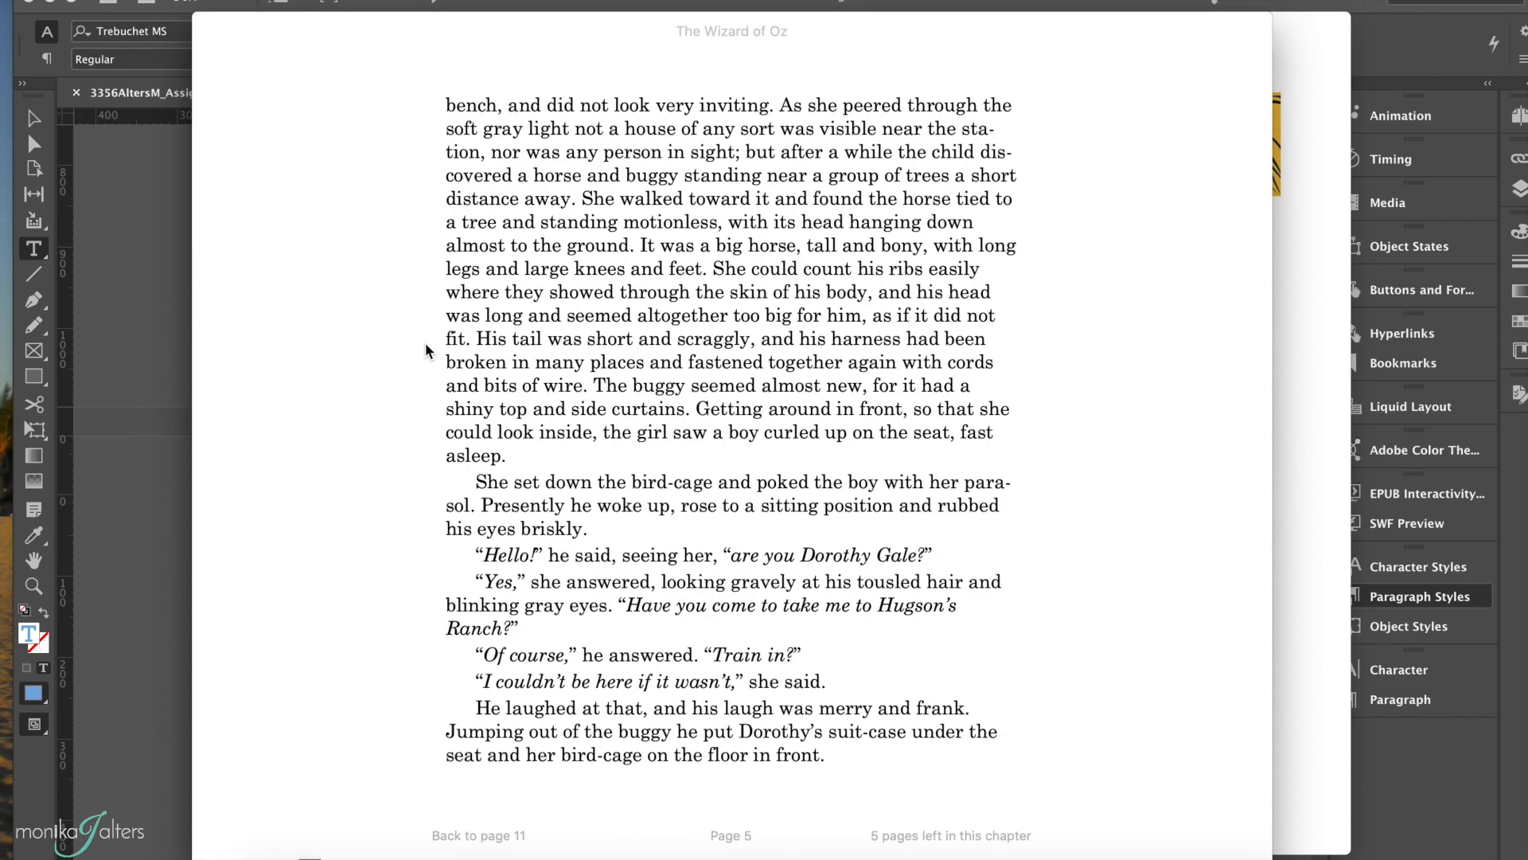
{"action": "scroll", "coordinate": [425, 347], "scroll_direction": "right", "scroll_amount": 6}
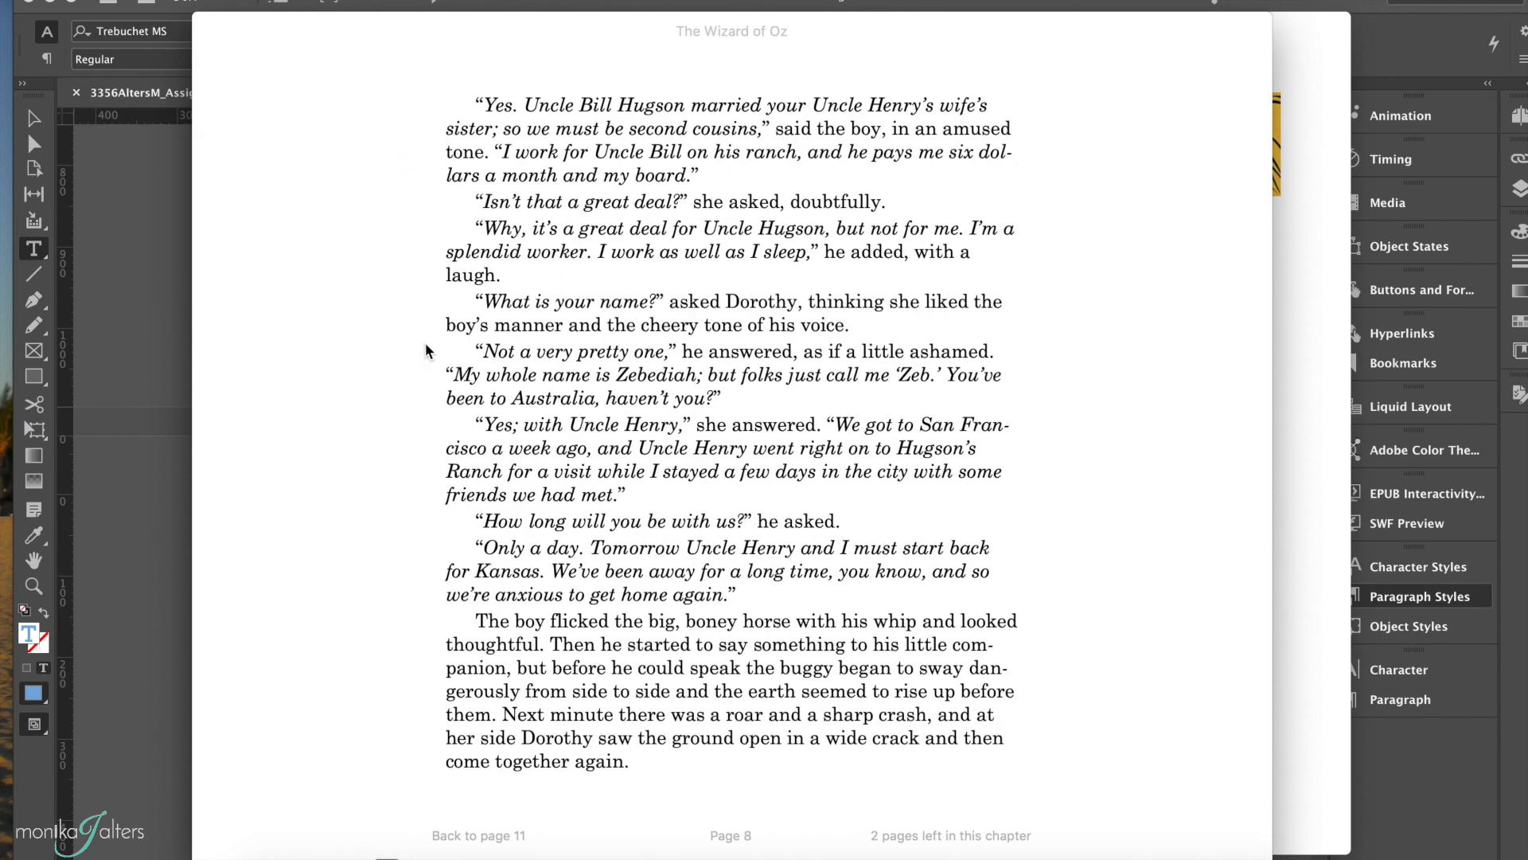
{"action": "scroll", "coordinate": [425, 350], "scroll_direction": "right", "scroll_amount": 6}
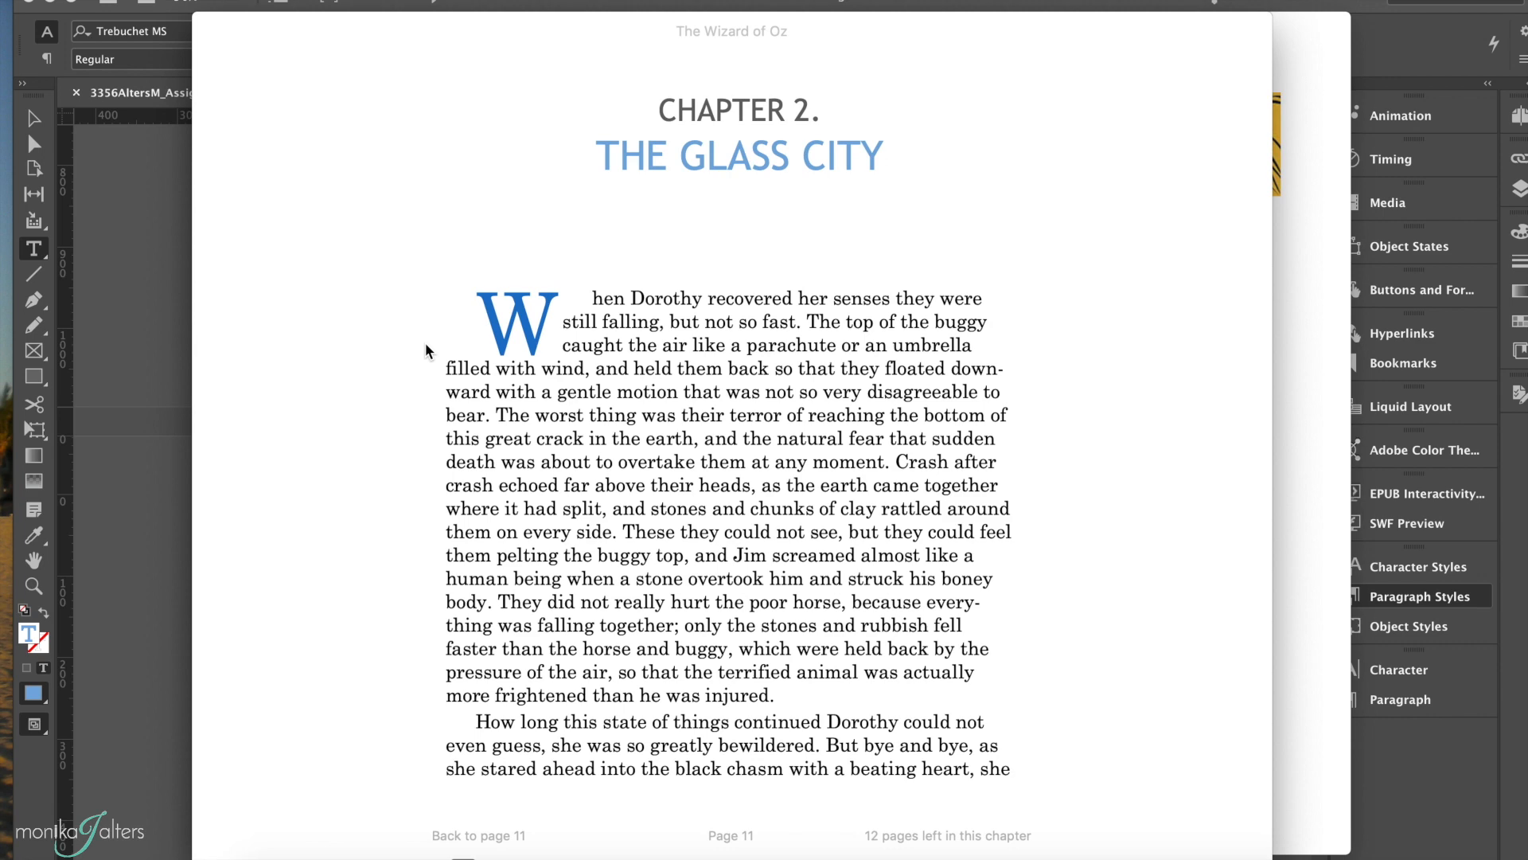
{"action": "scroll", "coordinate": [425, 350], "scroll_direction": "right", "scroll_amount": 10}
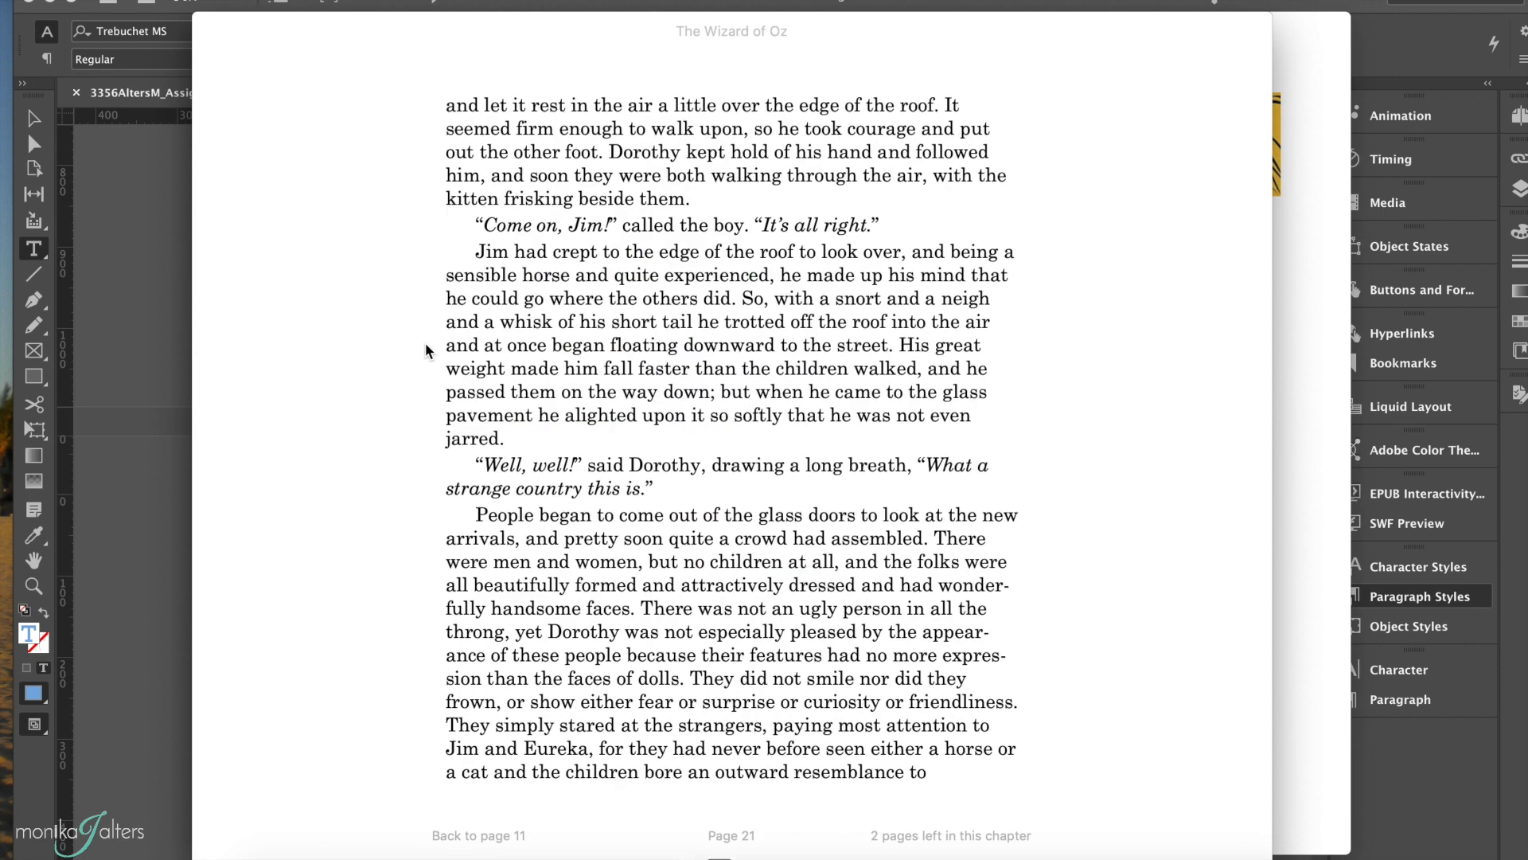